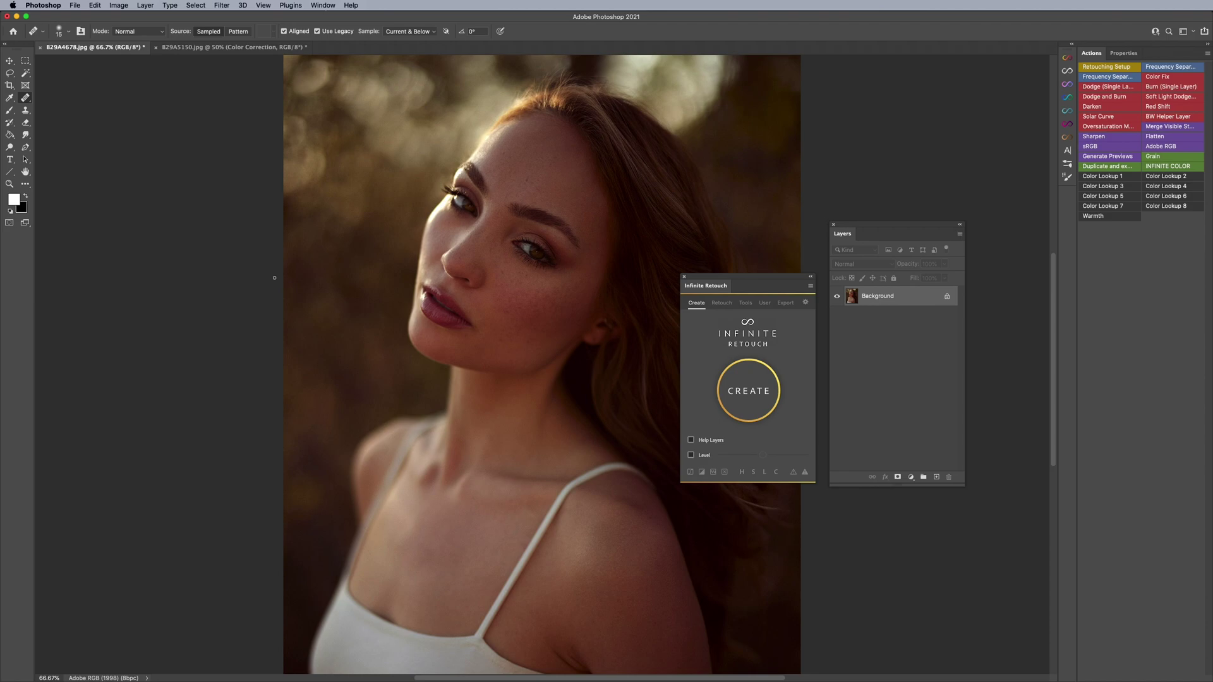
Step: Generate the default Infinite Retouch layer setup on the portrait and expand the Color Correction, Dodge&Burn and Healing groups
click(751, 392)
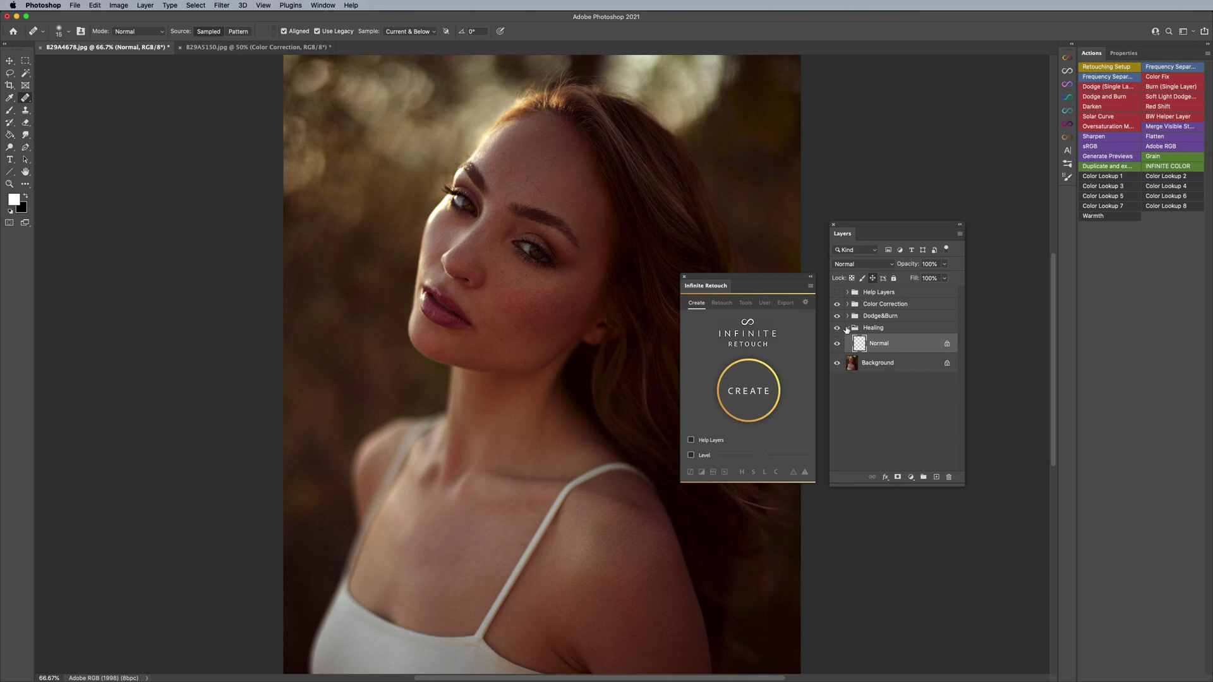
click(847, 316)
click(847, 316)
click(847, 304)
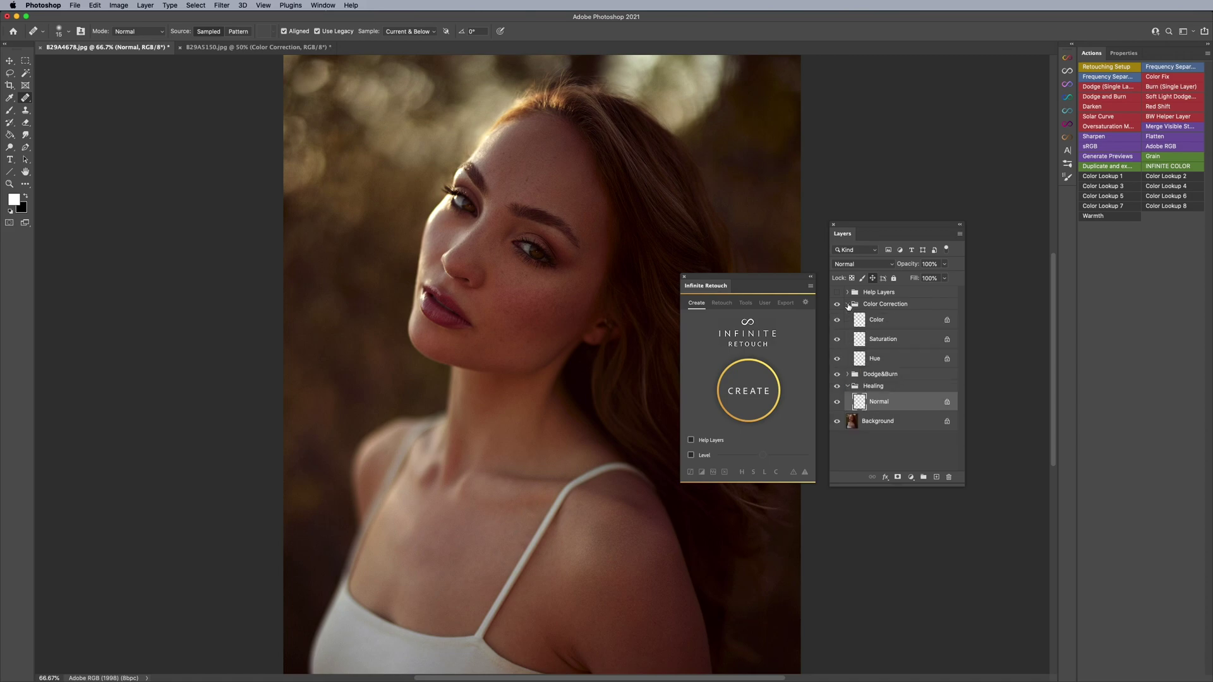
click(847, 375)
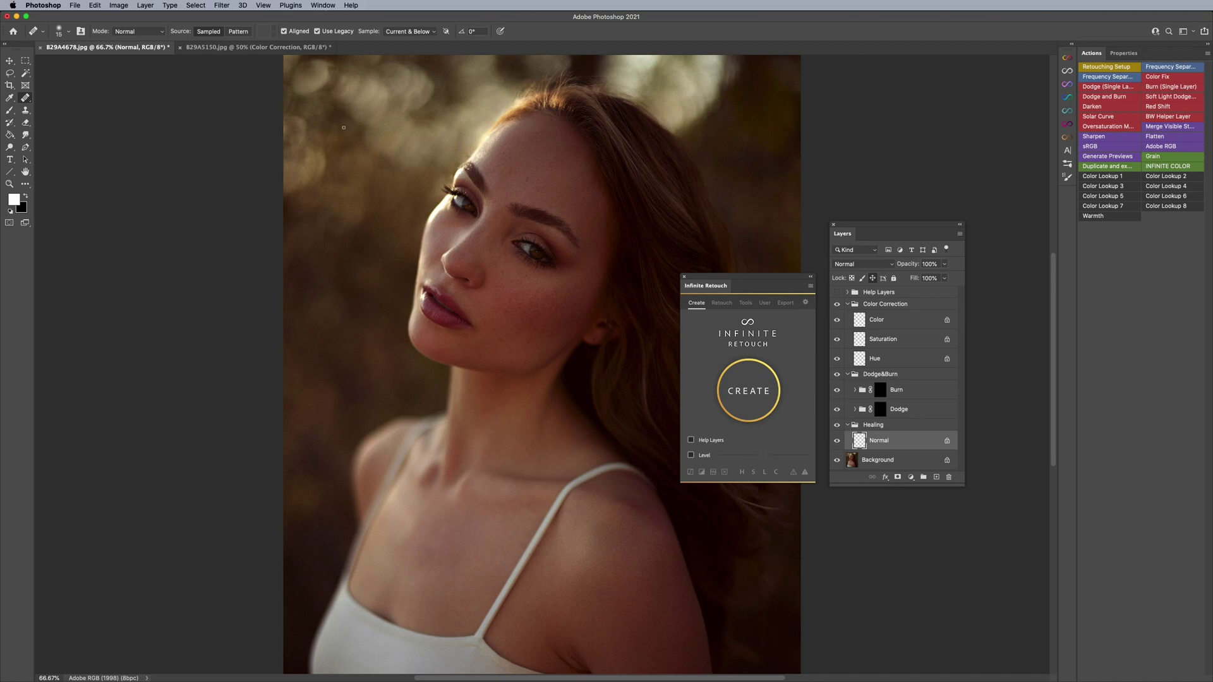
Step: Switch to the 829A5150.jpg document and expand its Color Correction, Dodge and Burn, and Clean groups
click(257, 51)
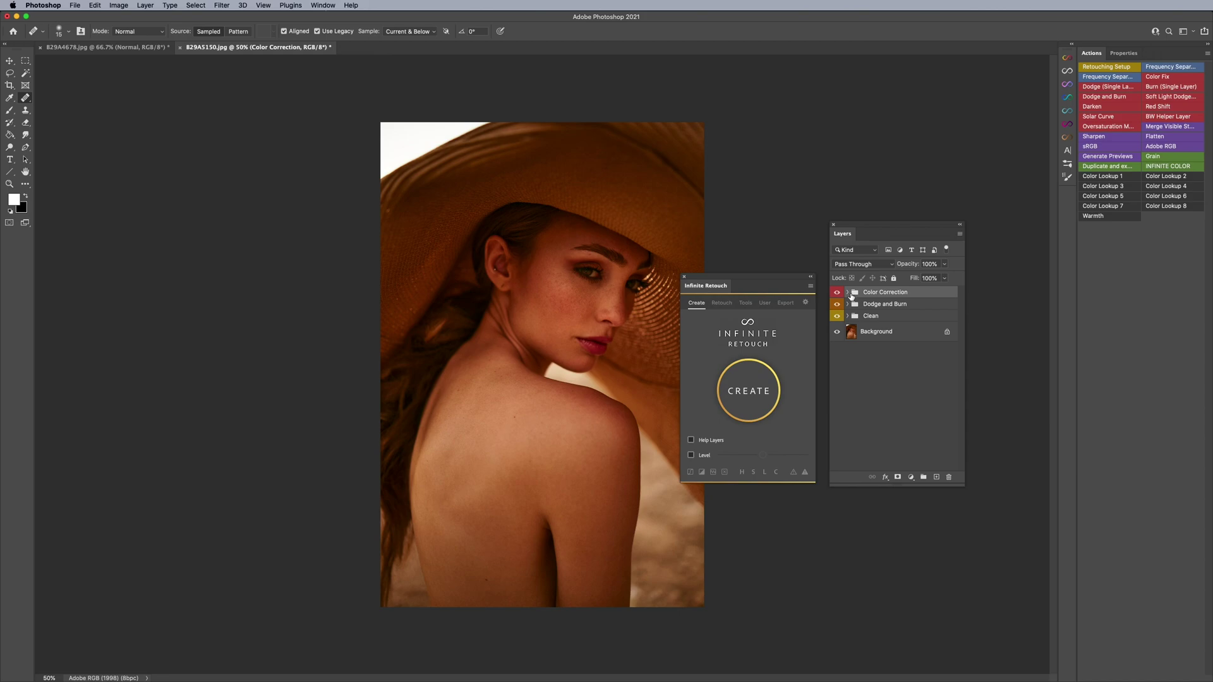
click(847, 293)
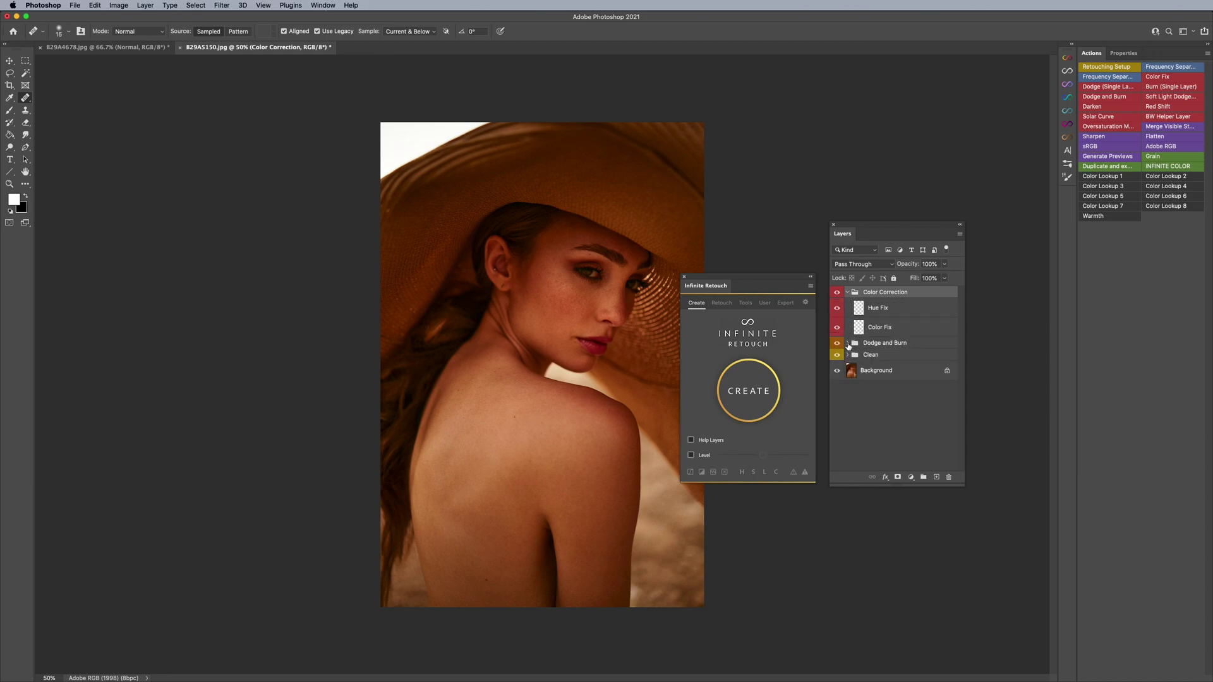
click(848, 343)
click(848, 393)
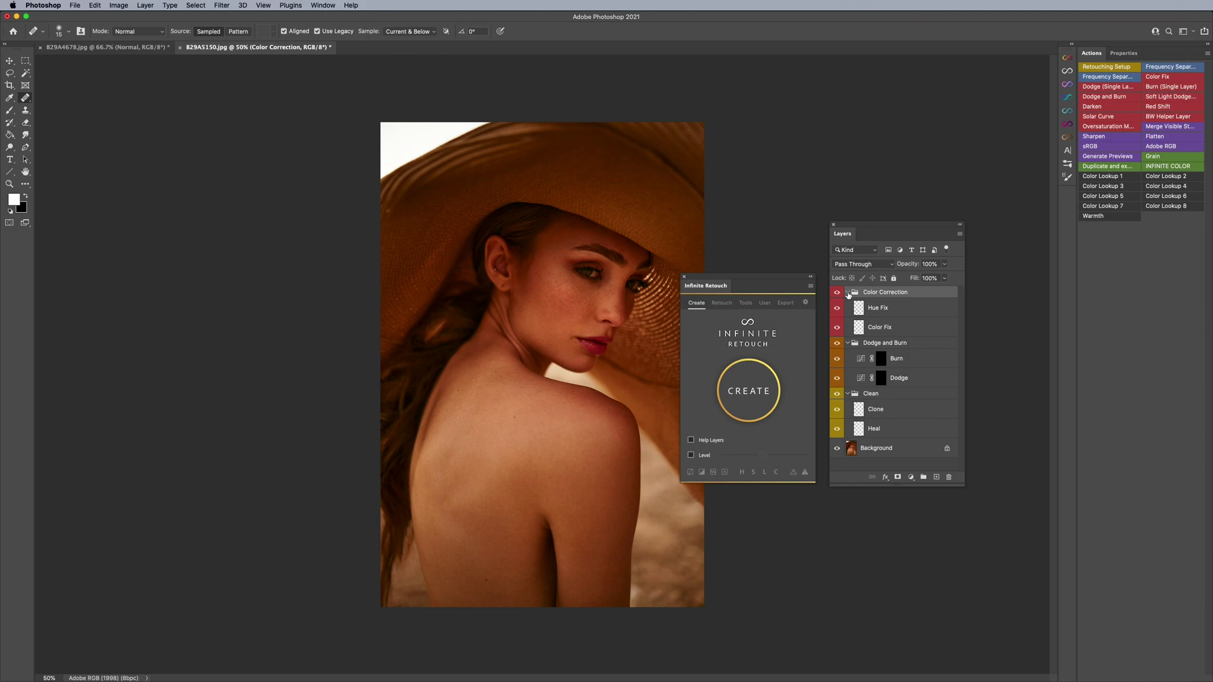
Step: Select all layers from Color Correction down to Background and save them as the personal folder setup for the Create button
shift+click(904, 435)
shift+click(905, 449)
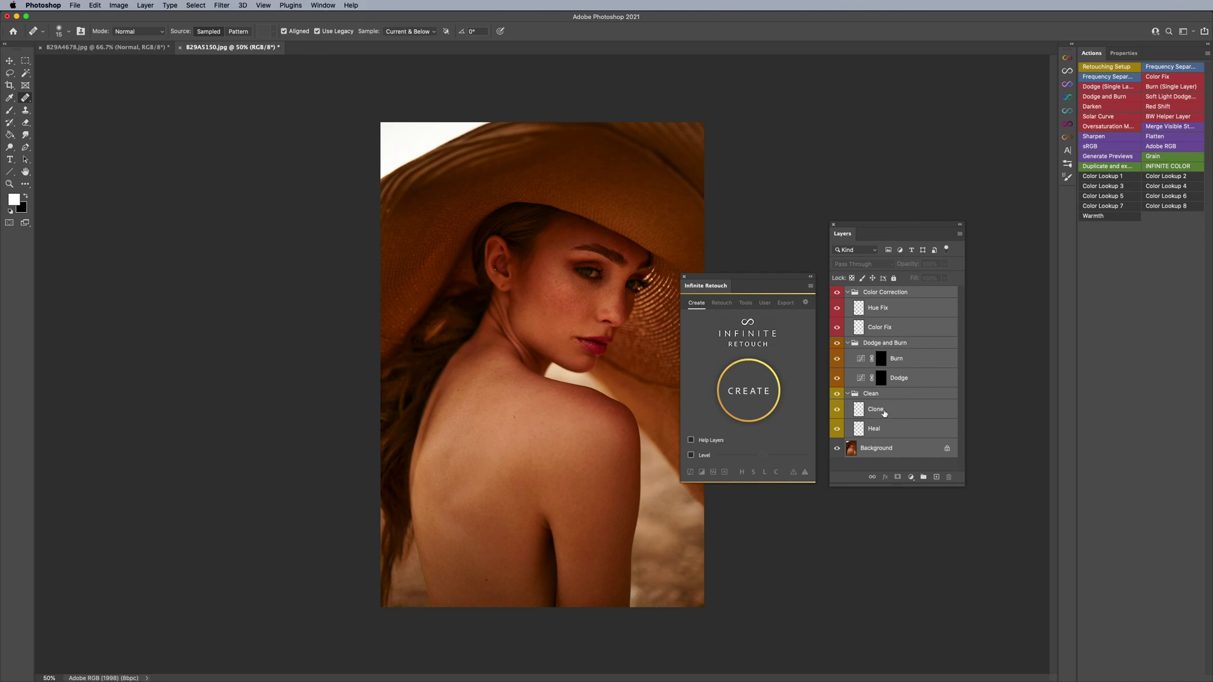
click(749, 396)
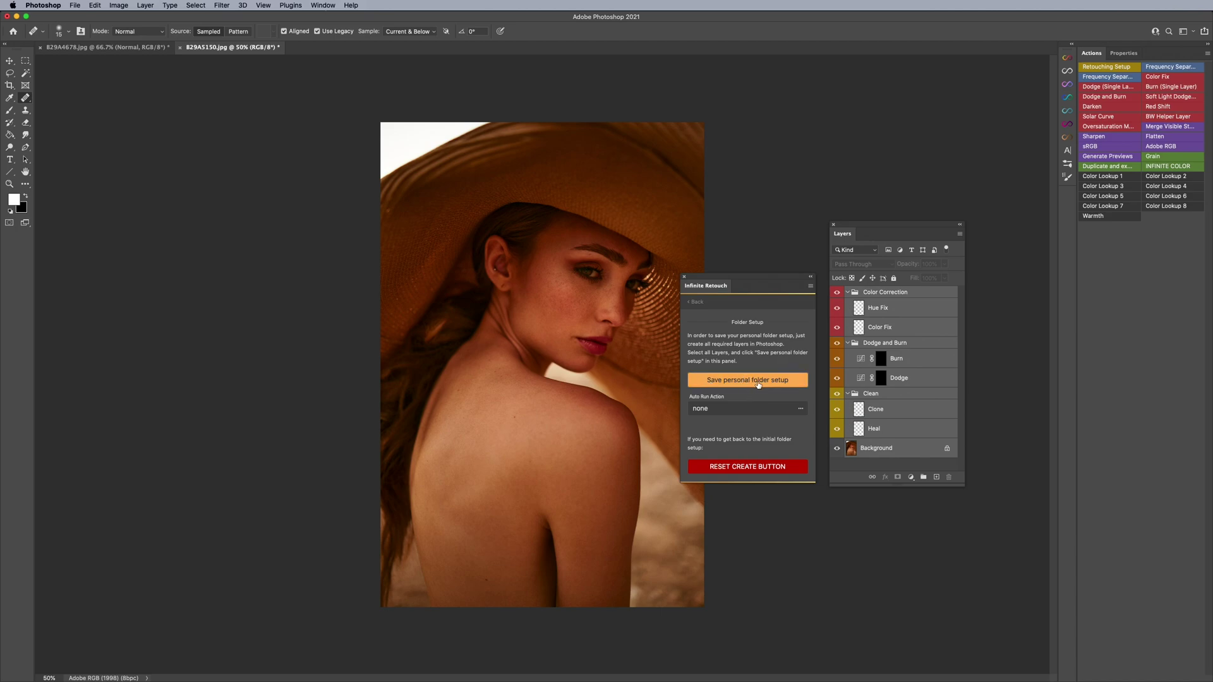
click(758, 382)
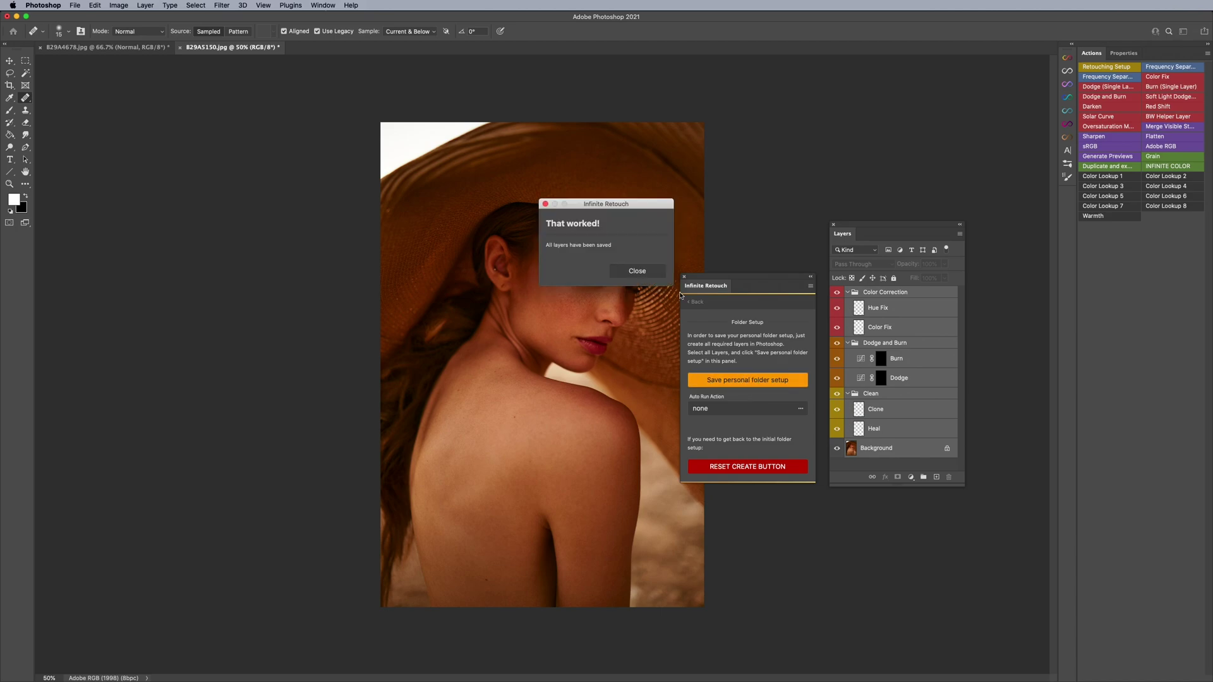
click(627, 275)
click(695, 302)
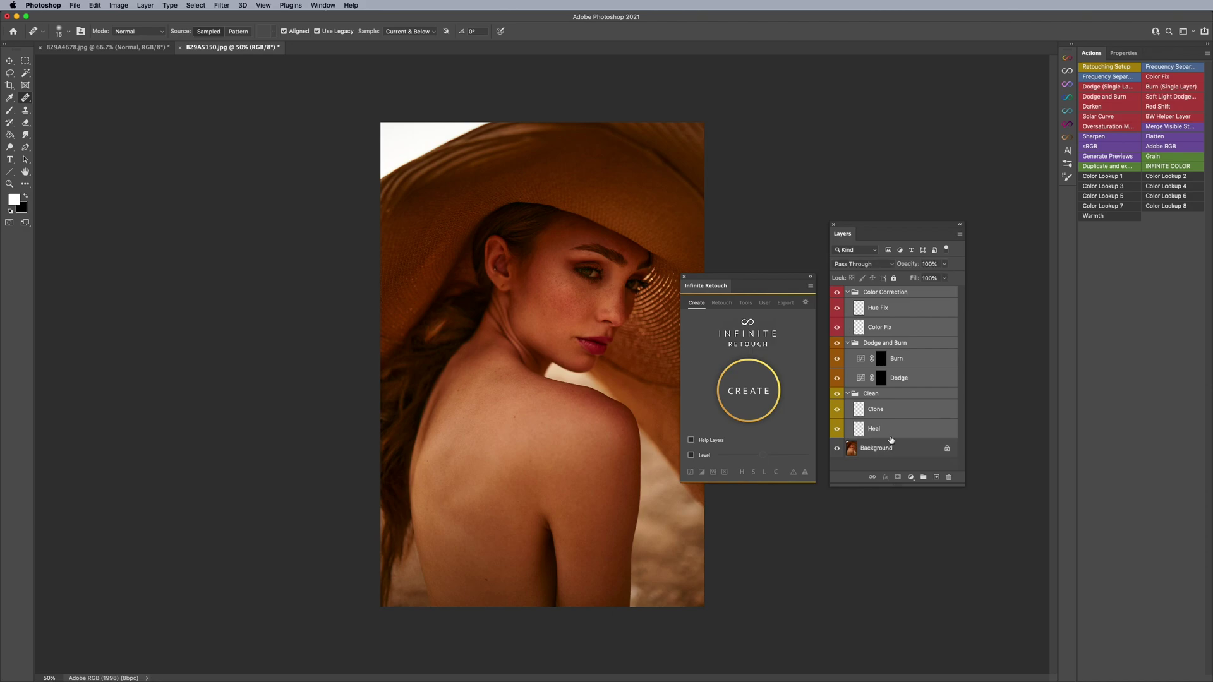
Step: Delete all layers above Background, regenerate the saved folder setup with Create, and expand its three groups
shift+click(900, 295)
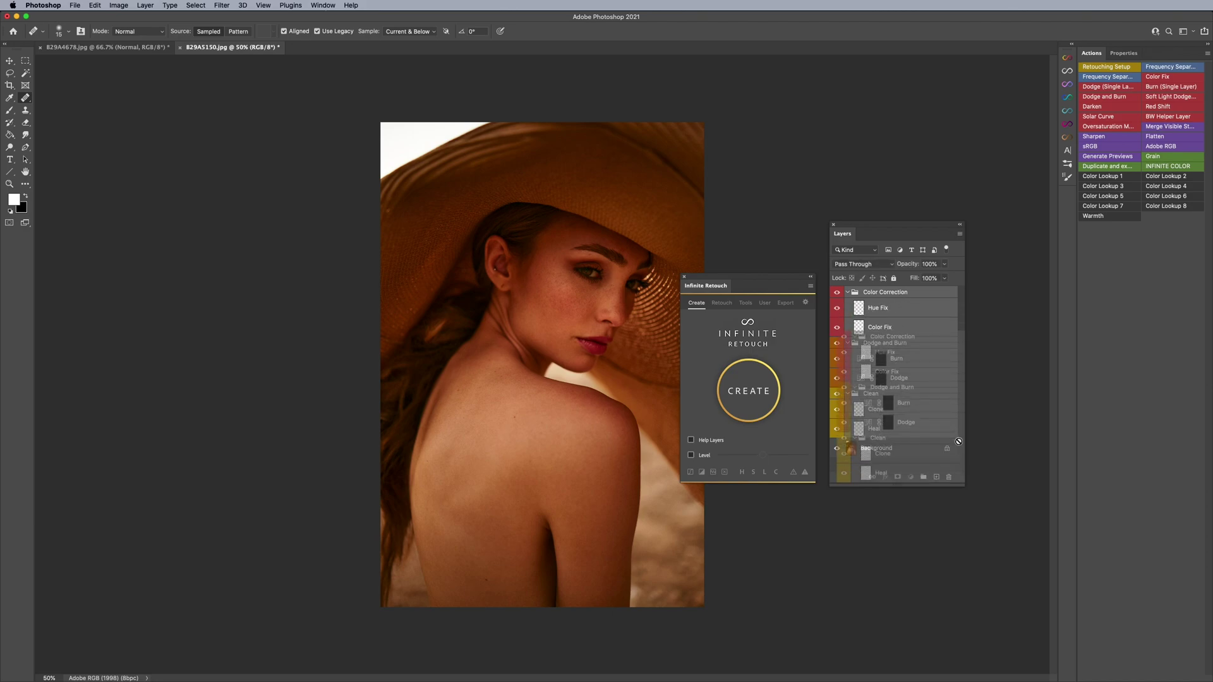
click(948, 478)
click(755, 397)
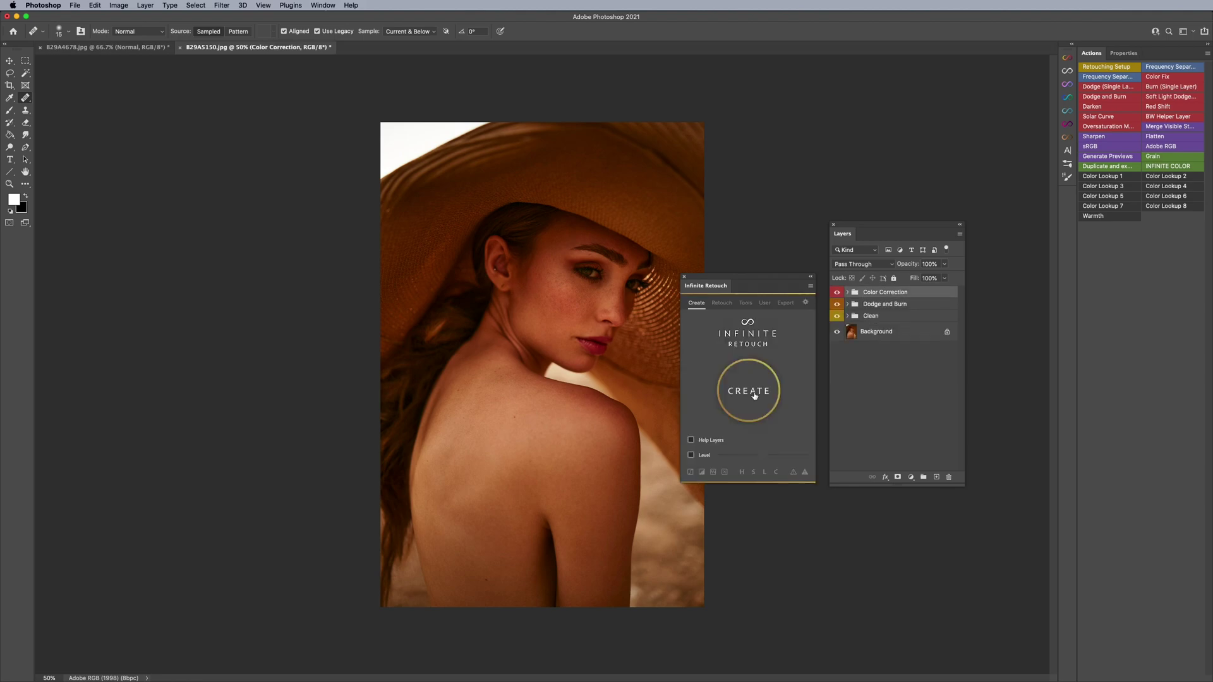
click(847, 316)
click(847, 305)
click(847, 293)
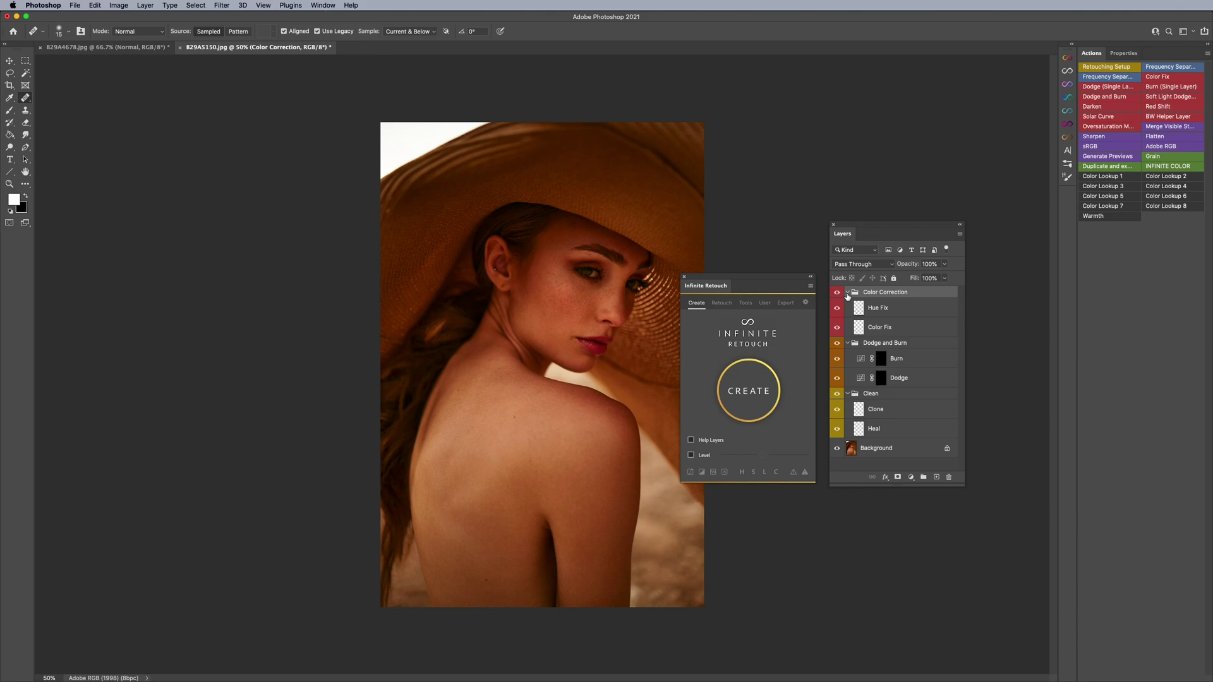
Step: Delete the Color Correction group and add a darkening Curves adjustment above Burn, with a curve point at input 132, output 107
click(877, 307)
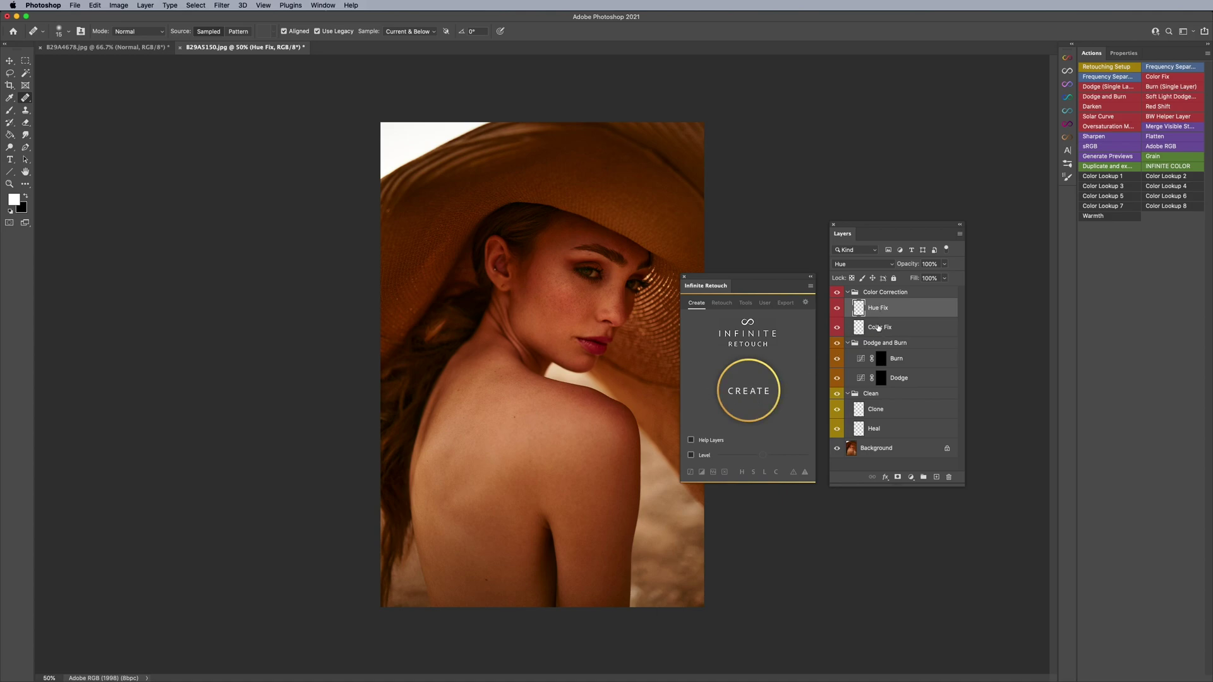
click(764, 304)
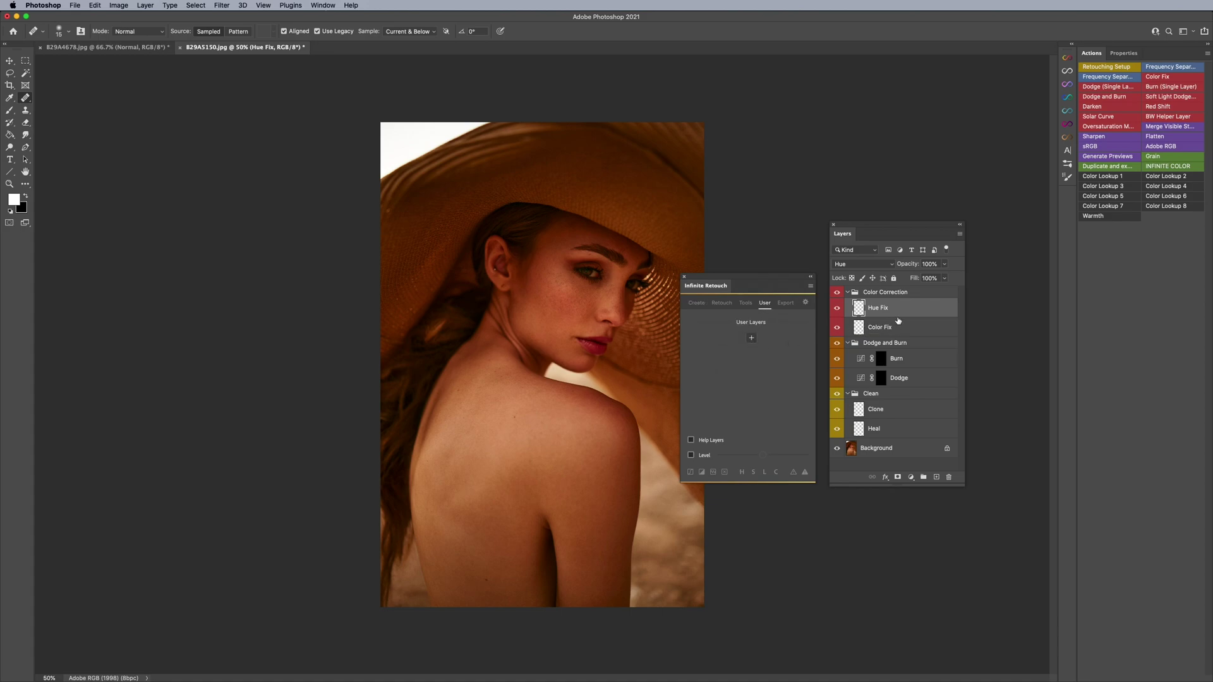
drag(903, 293, 947, 477)
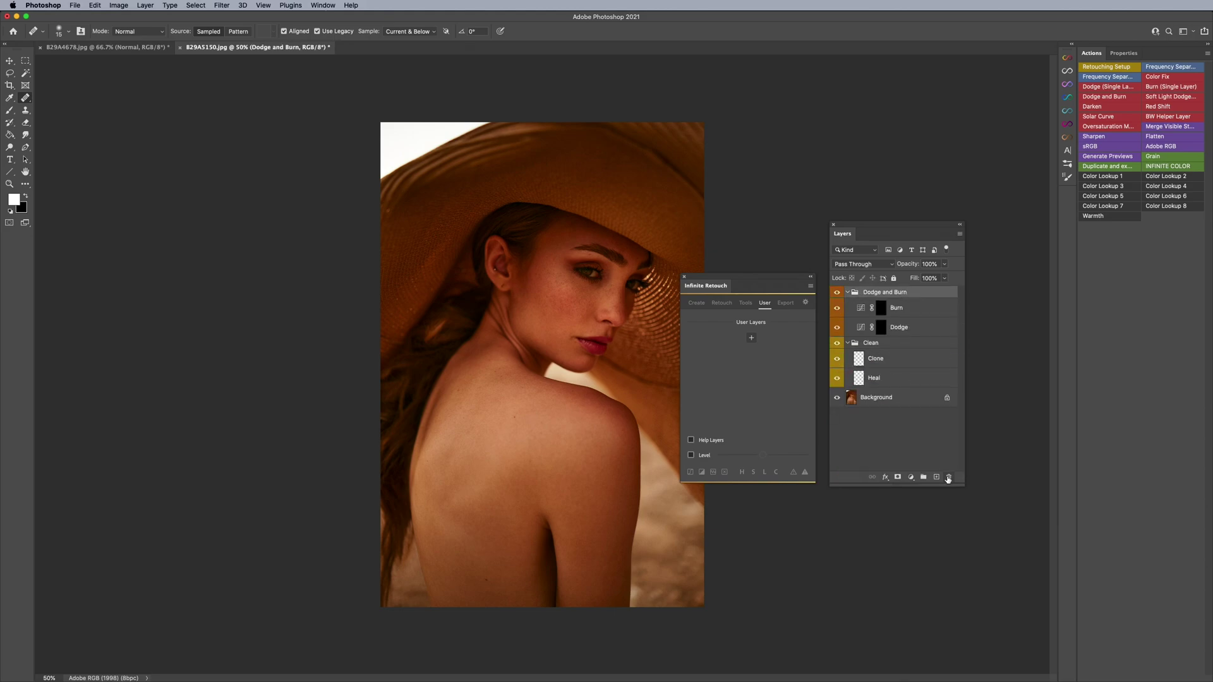
click(912, 477)
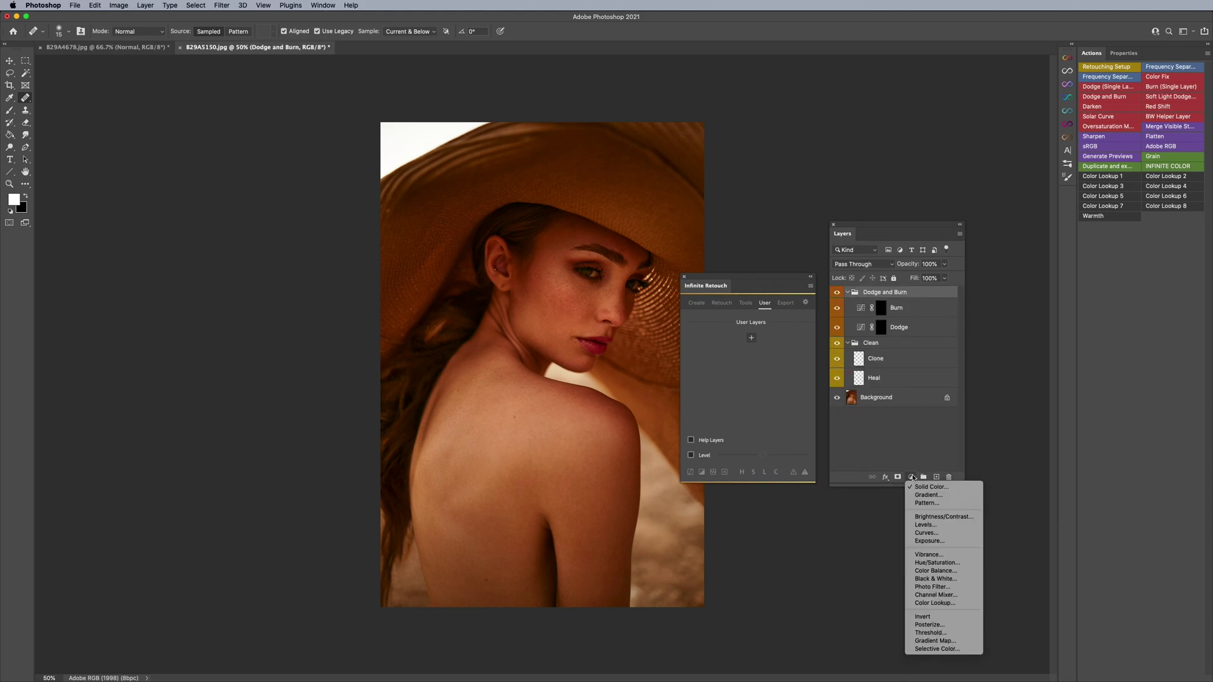
click(926, 532)
drag(1128, 171, 1151, 163)
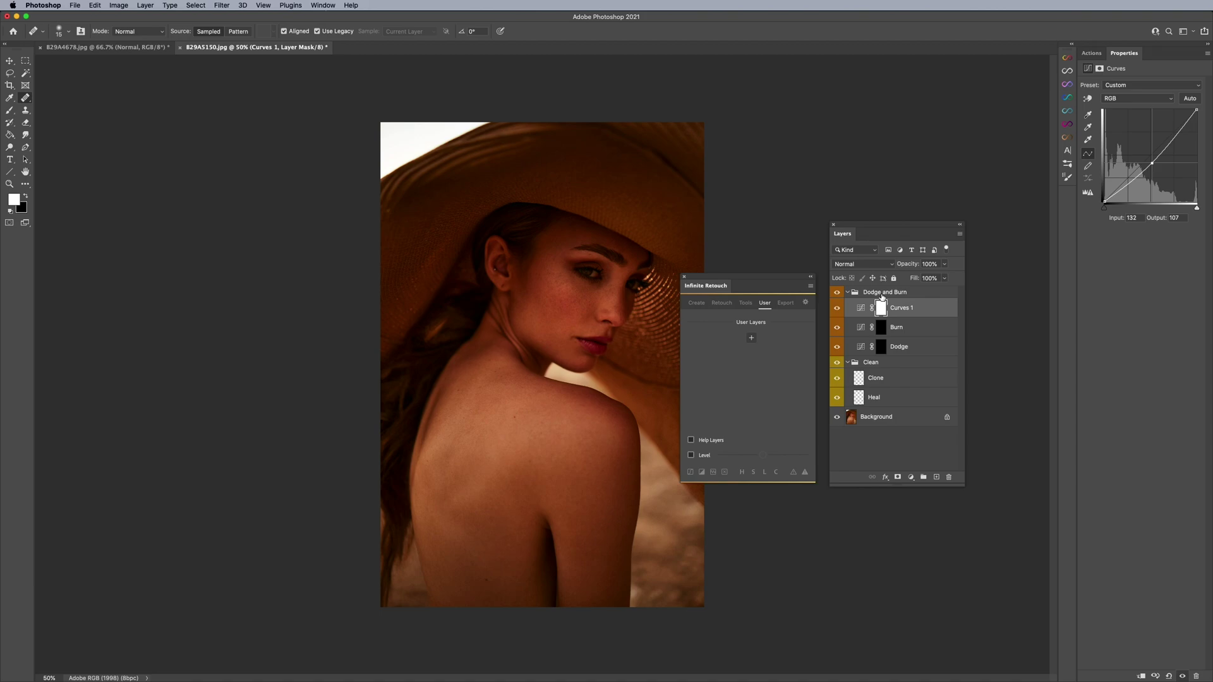
Step: Save the Dodge and Burn and Clean groups with their layers, excluding Background, as a new user layer button named Workflow 2
click(882, 292)
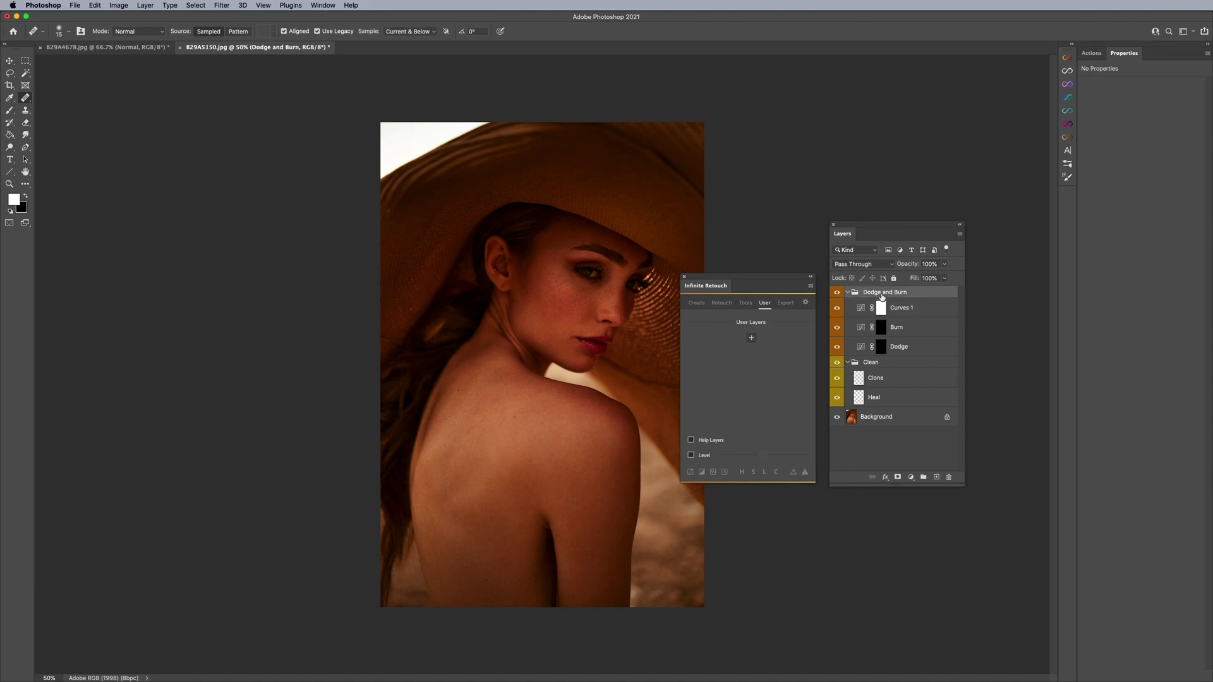
shift+click(880, 417)
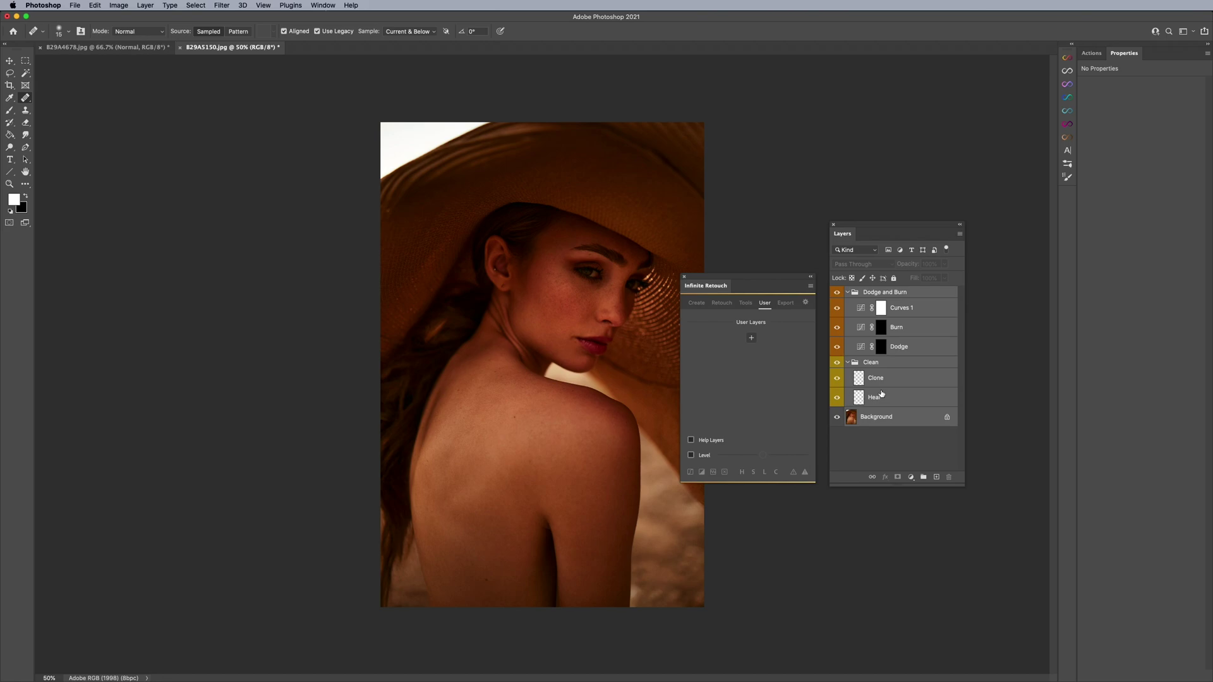
shift+click(883, 395)
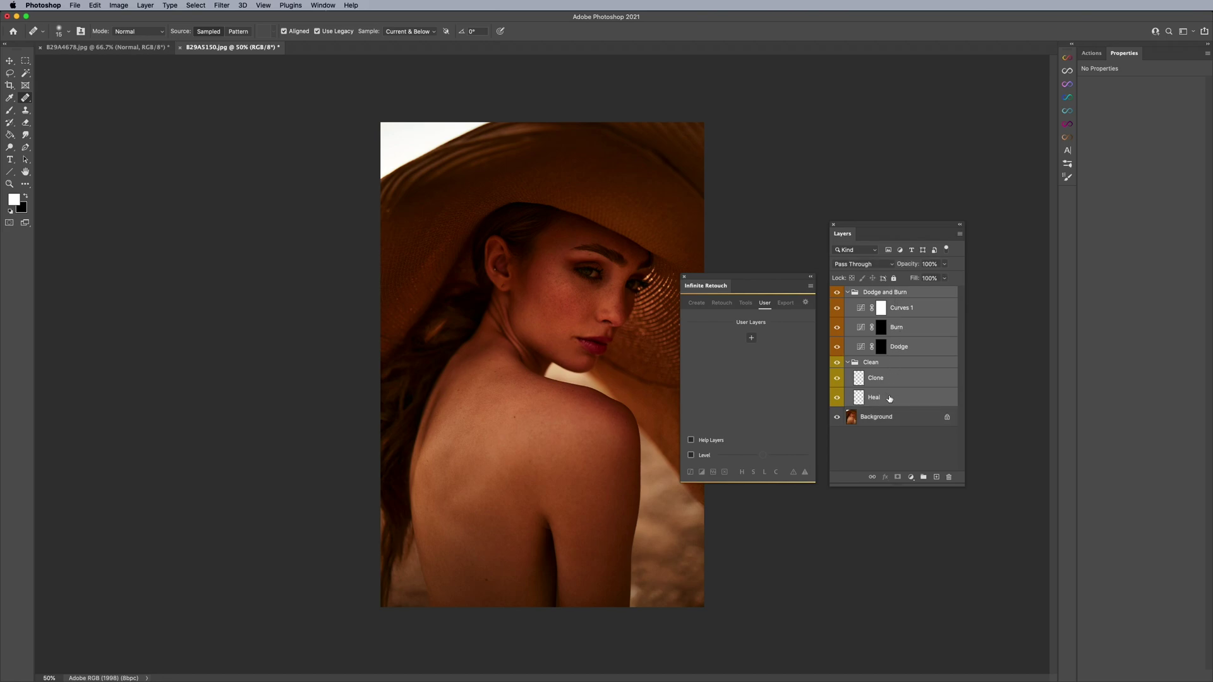
click(751, 338)
right_click(748, 340)
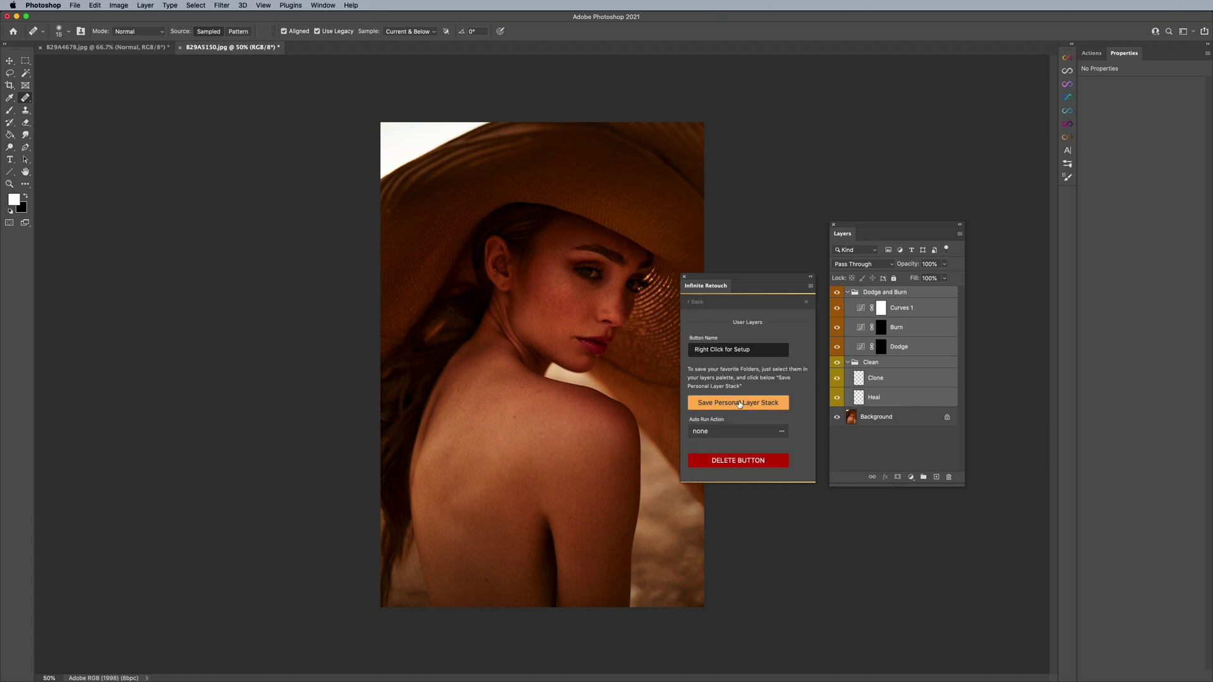
triple_click(698, 350)
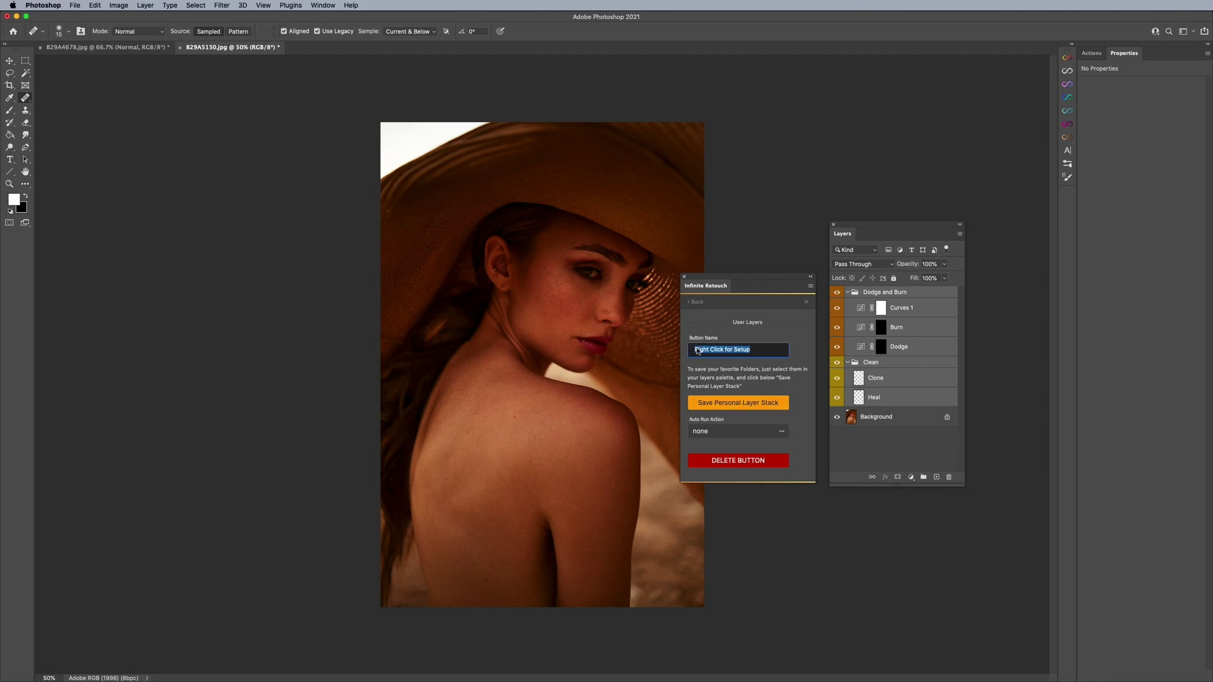
text(Workflow 2)
click(738, 408)
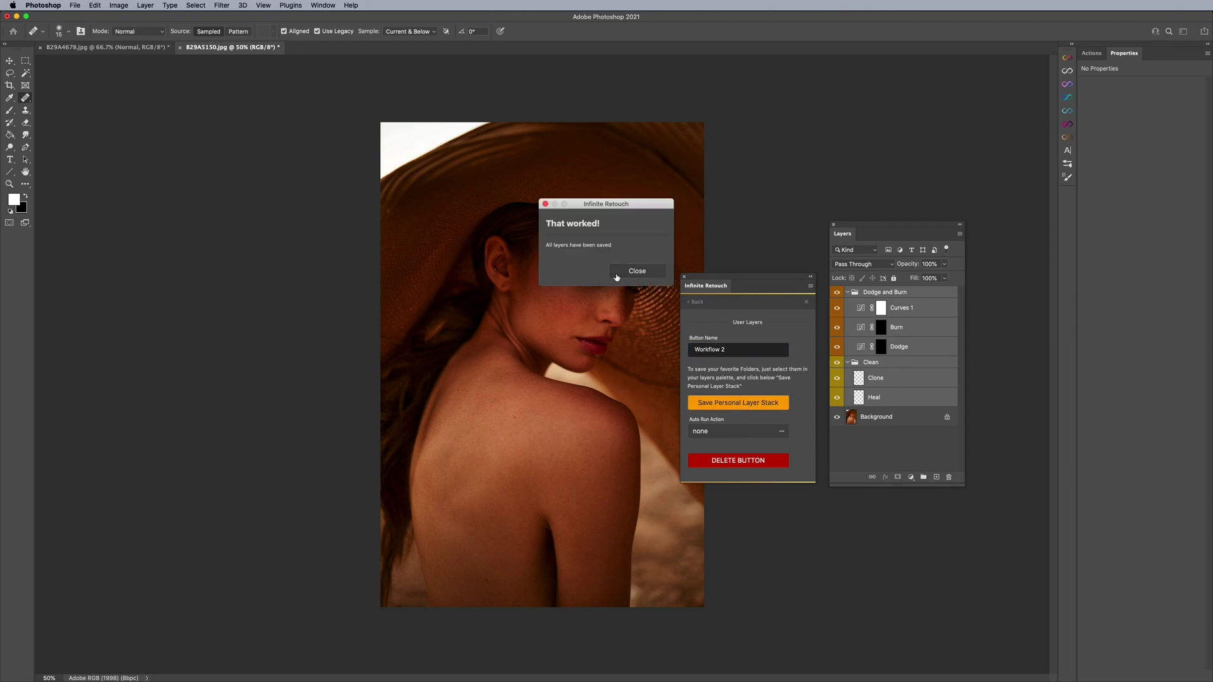
click(636, 271)
click(695, 302)
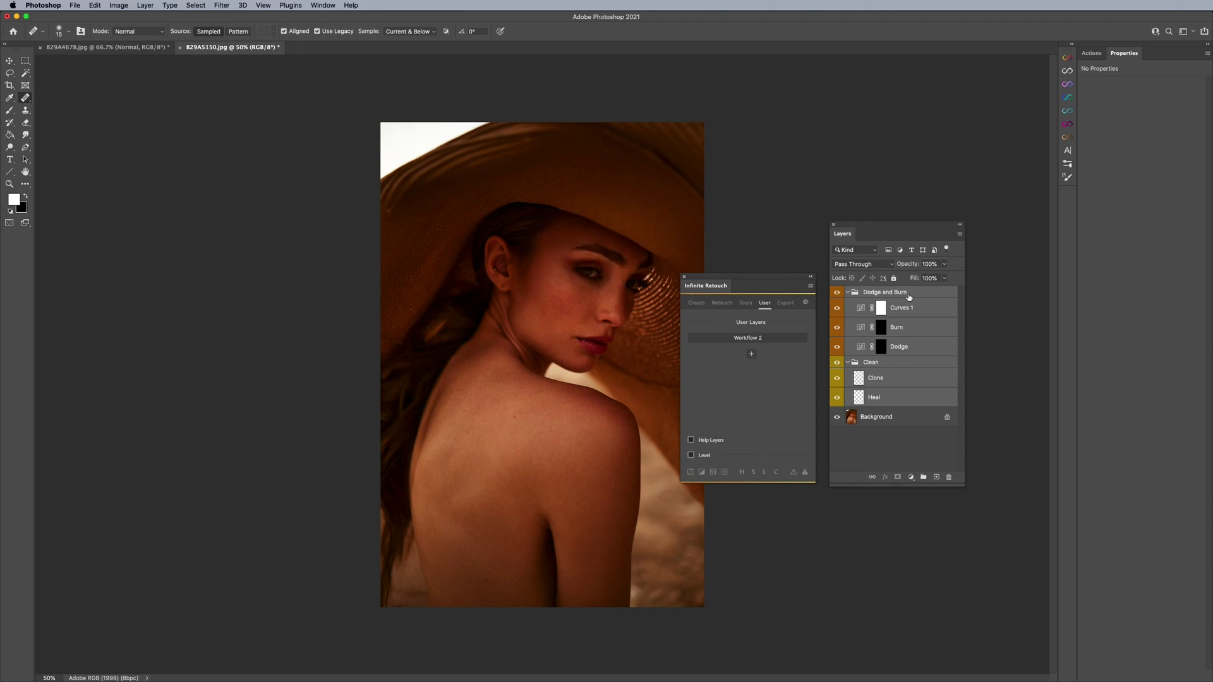
Step: Delete the layers above Background, rebuild them from the Workflow 2 user layers, and expand the Clean and Dodge and Burn groups
shift+click(884, 397)
key(Delete)
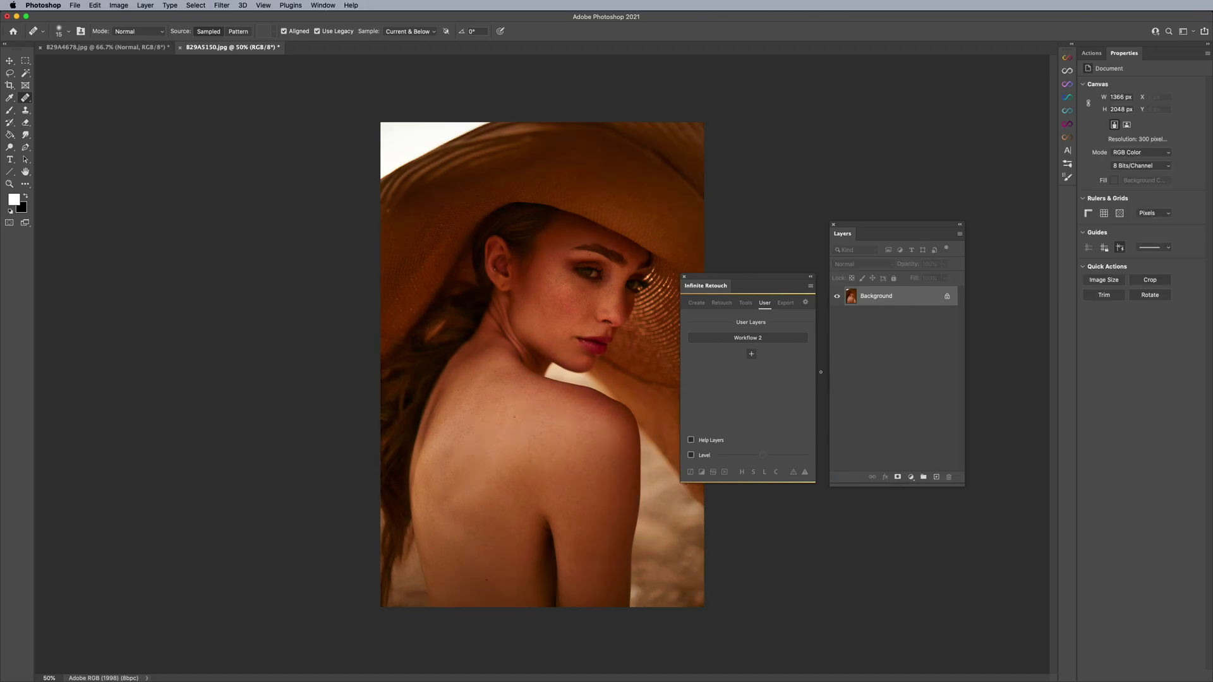
click(749, 340)
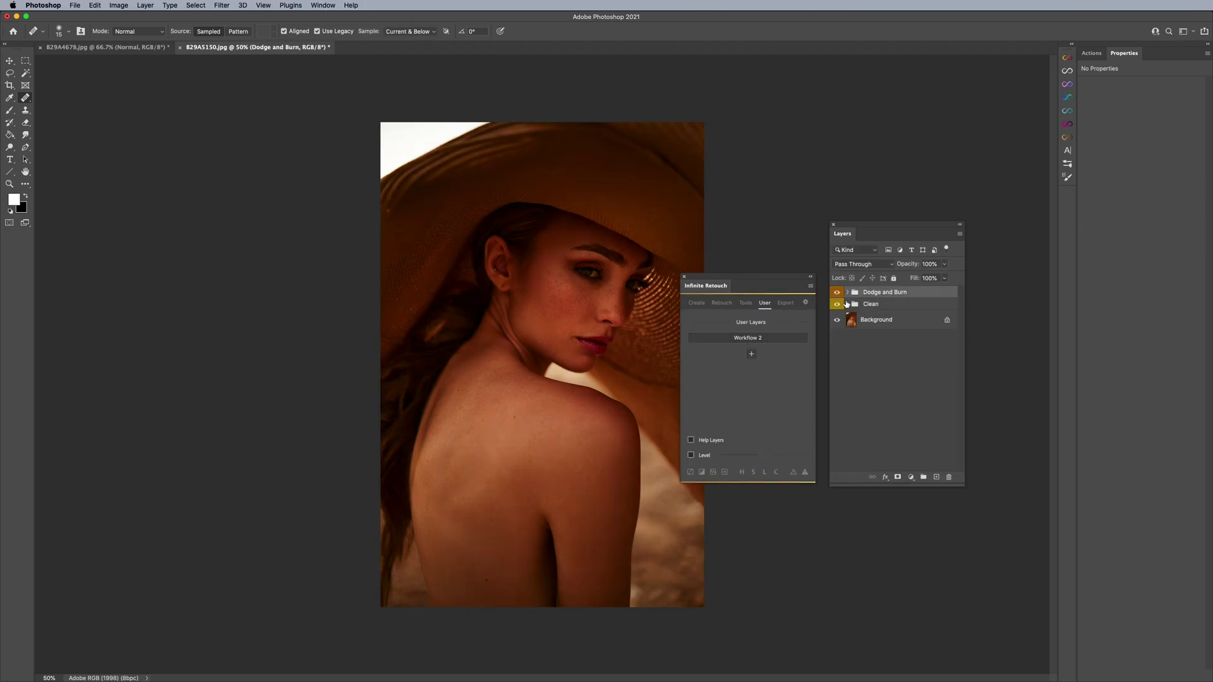
click(847, 304)
click(847, 293)
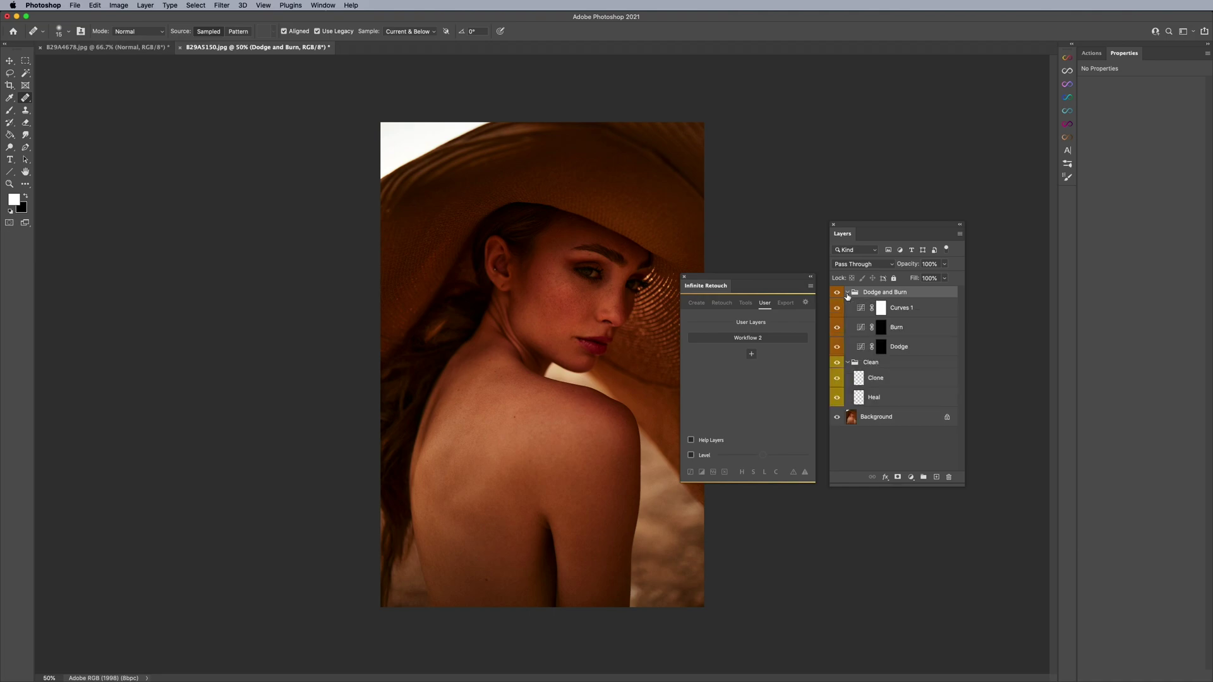
Step: Assign an auto-run action from the Color Grading set to Workflow 2 and run it on the document reduced to its Background layer
right_click(758, 339)
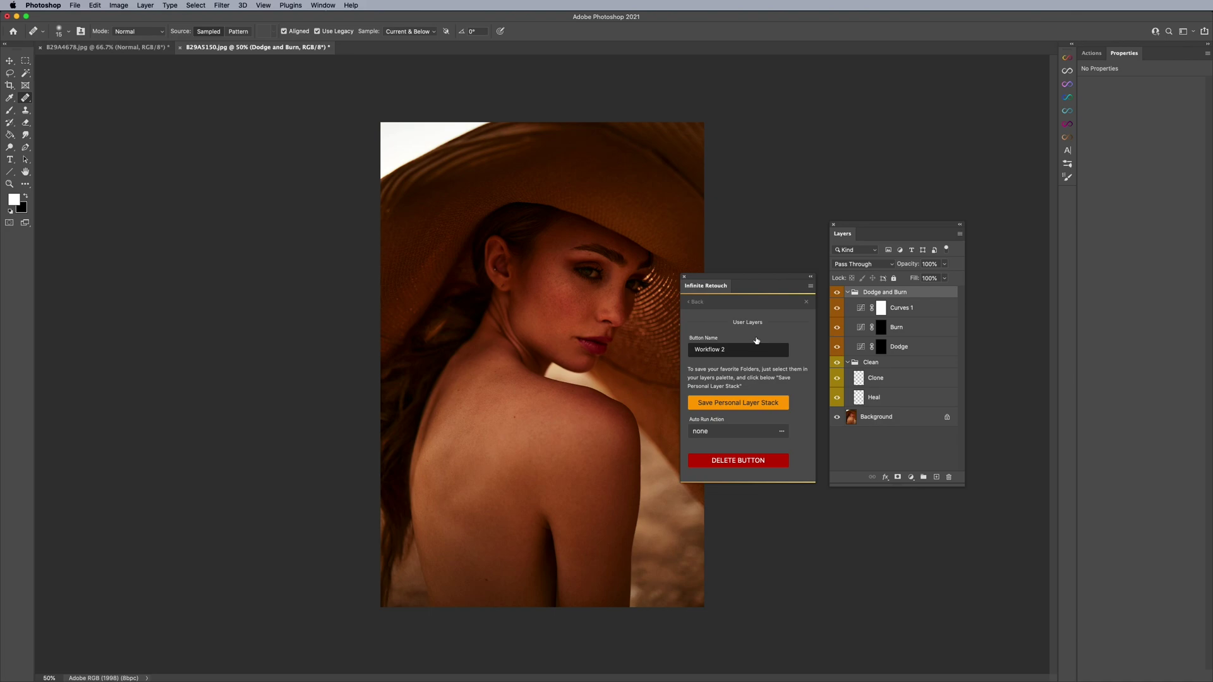
click(722, 432)
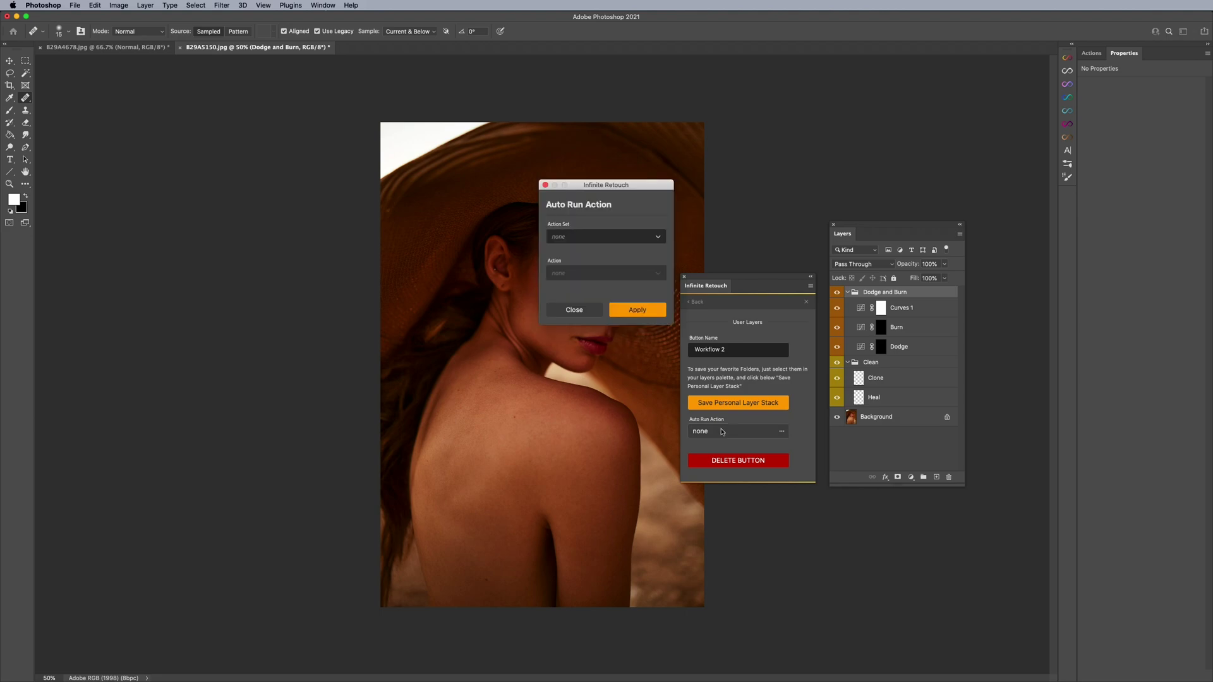
click(567, 237)
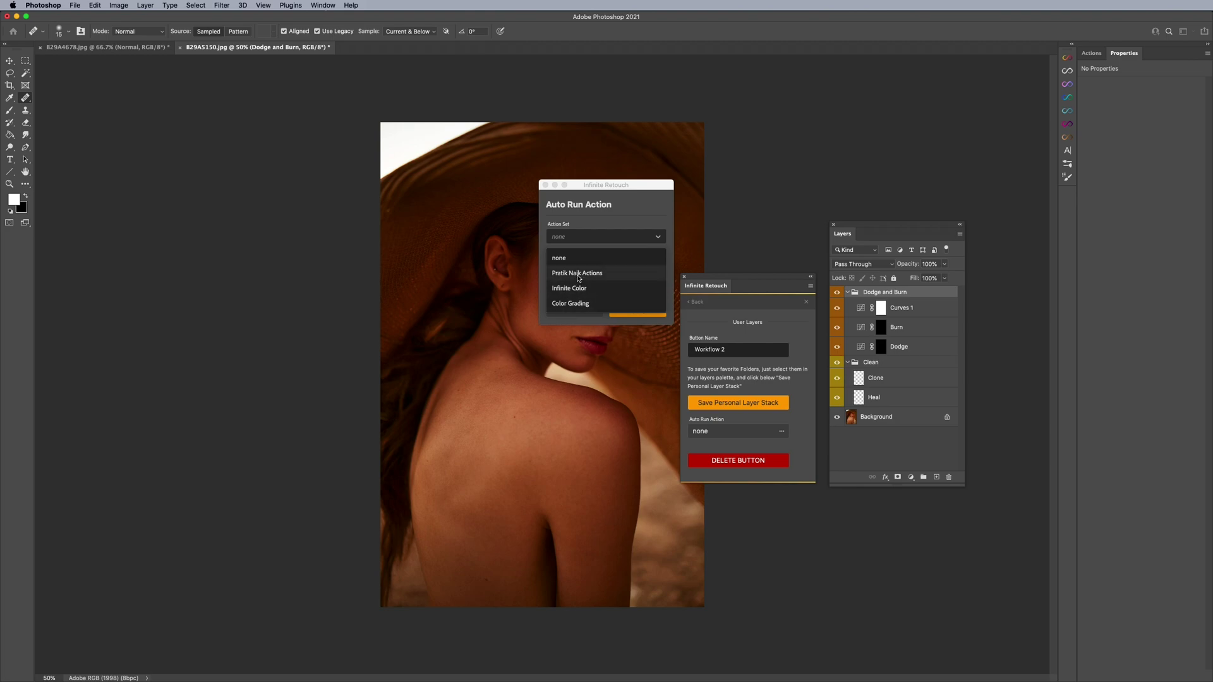
click(576, 303)
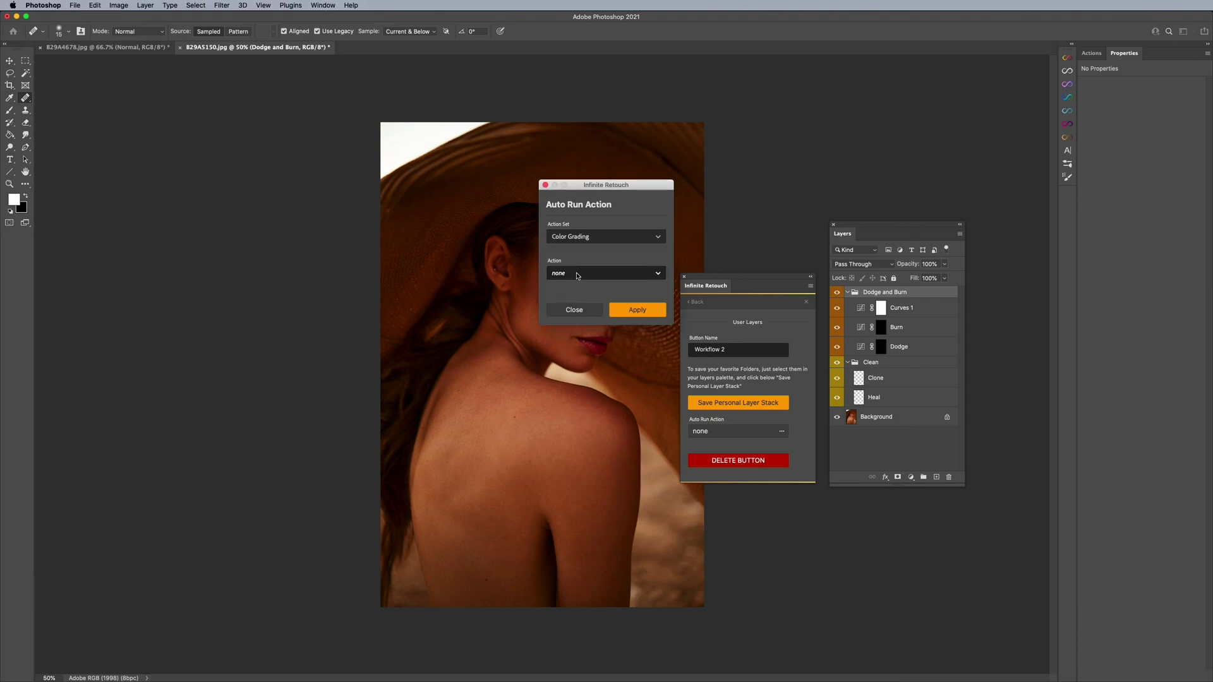
click(577, 276)
click(576, 294)
click(636, 312)
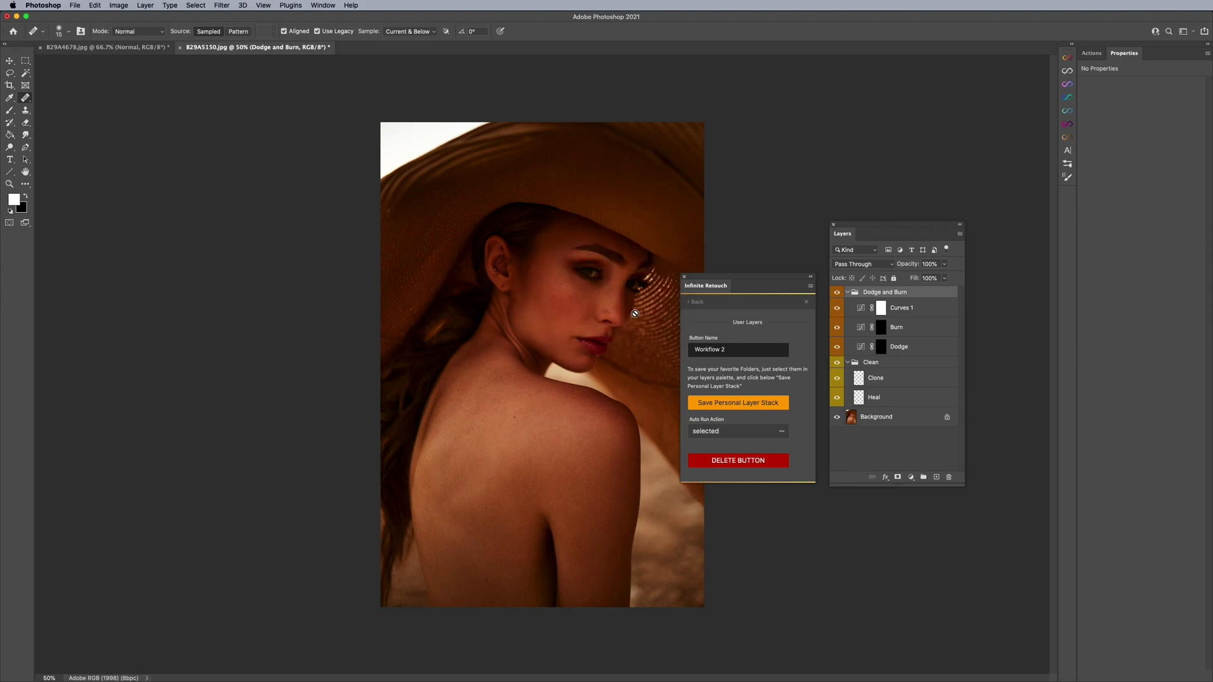
click(695, 303)
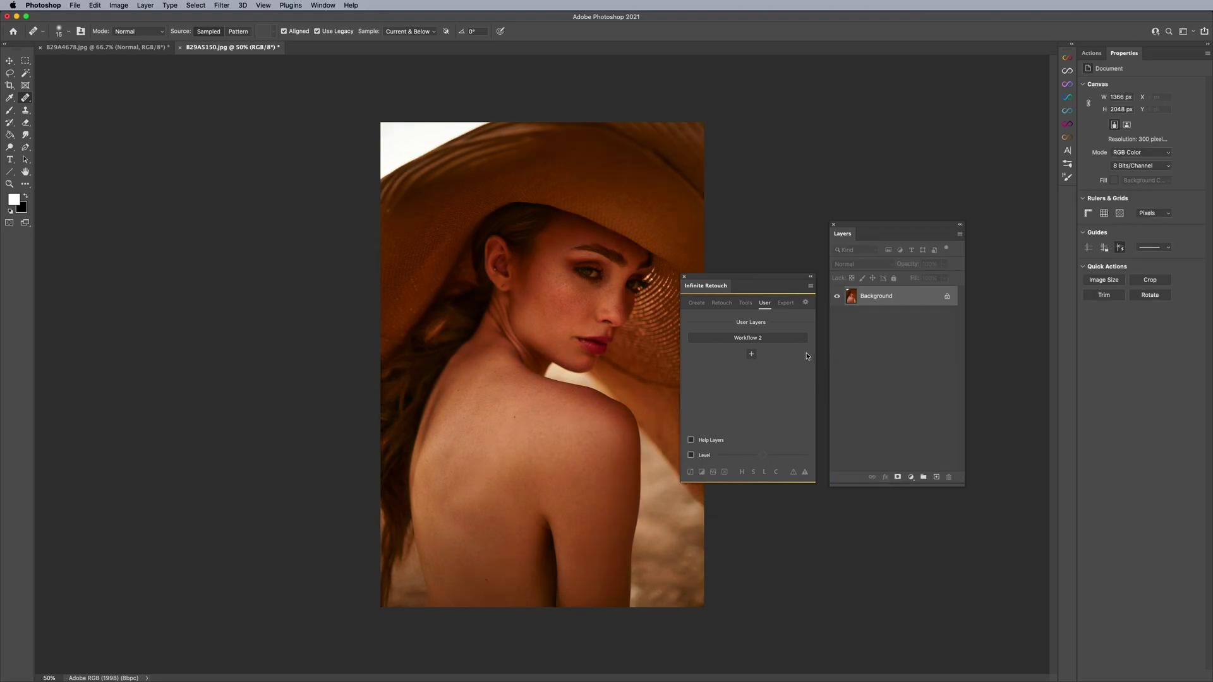
click(756, 339)
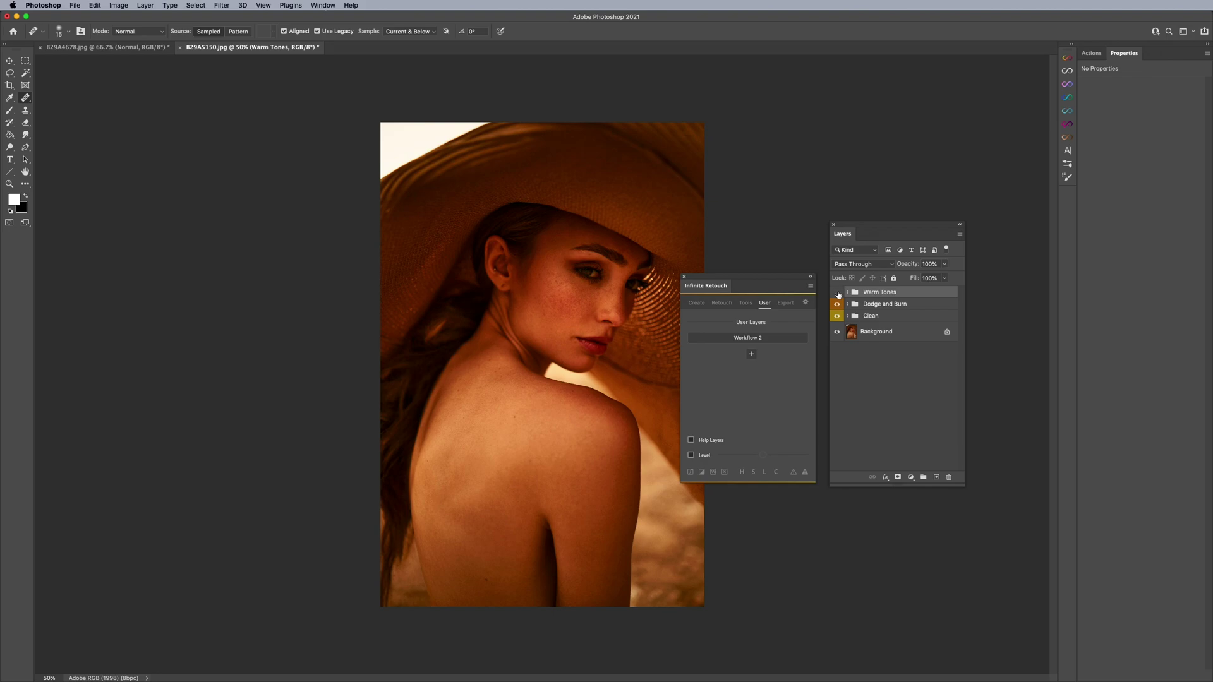
Step: Toggle the Warm Tones group's visibility to compare the image with and without the color grading
click(838, 293)
click(837, 293)
Step: Add a new user layer button and assign it the Grain auto-run action from the Pratik Naik Actions set
click(752, 354)
right_click(753, 355)
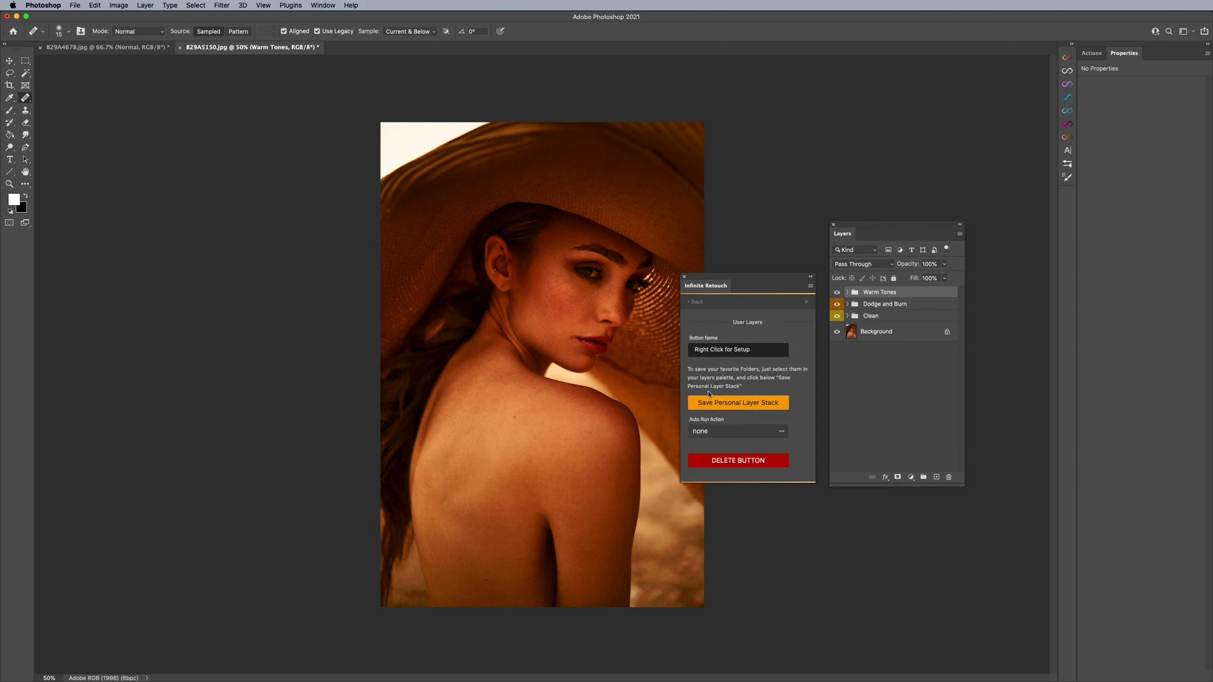
click(716, 432)
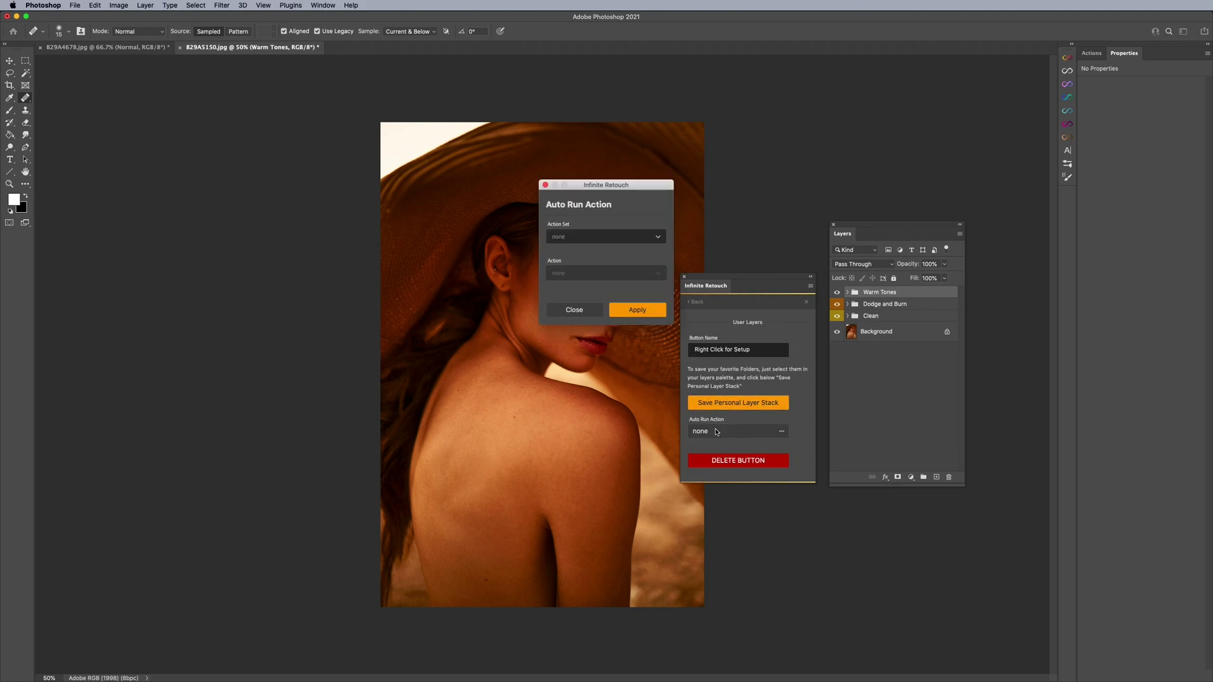
click(588, 237)
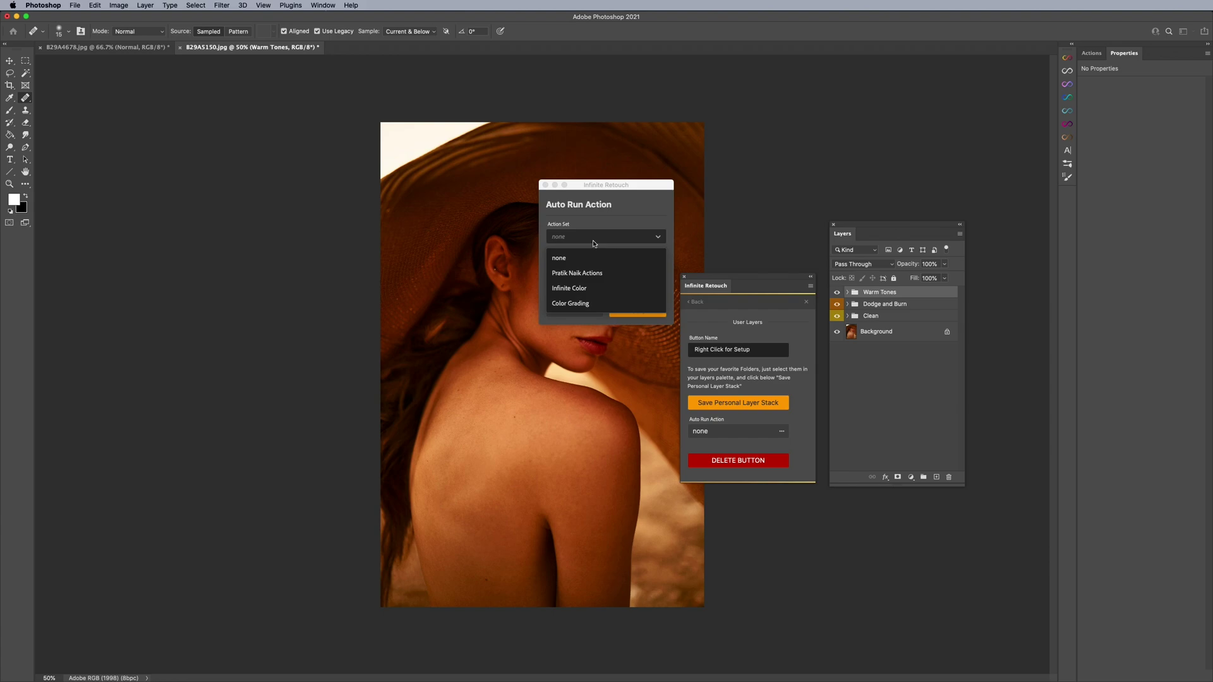
click(587, 274)
click(587, 274)
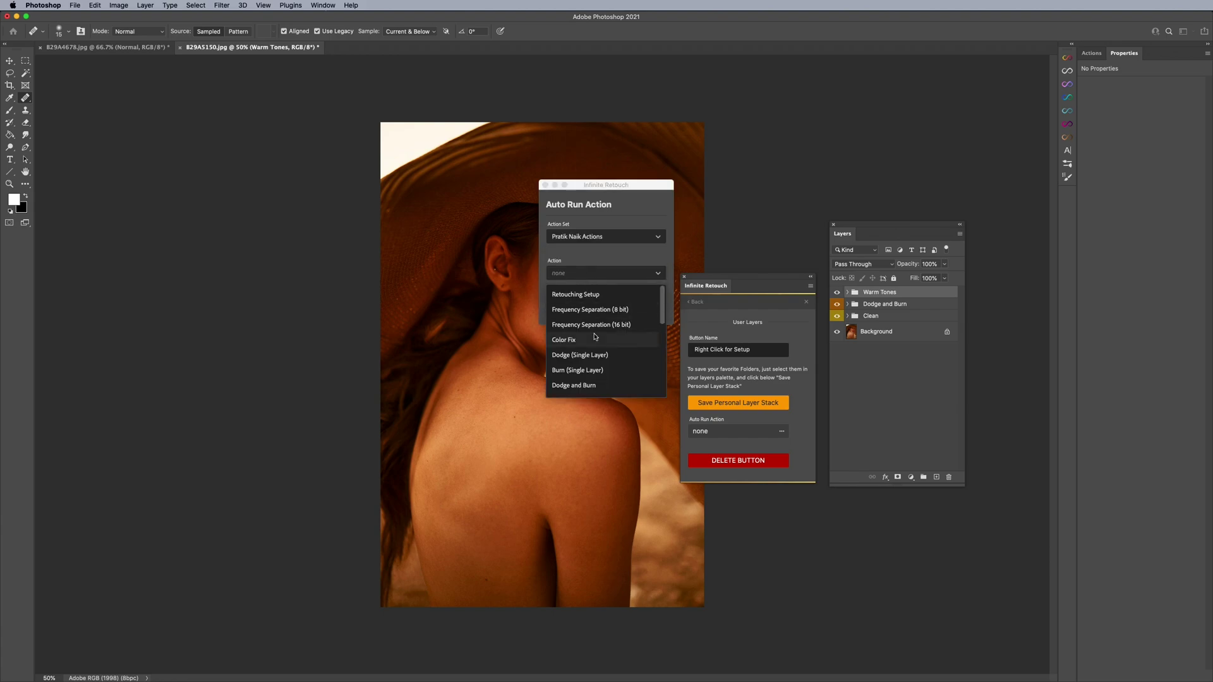
scroll(595, 338, down, 5)
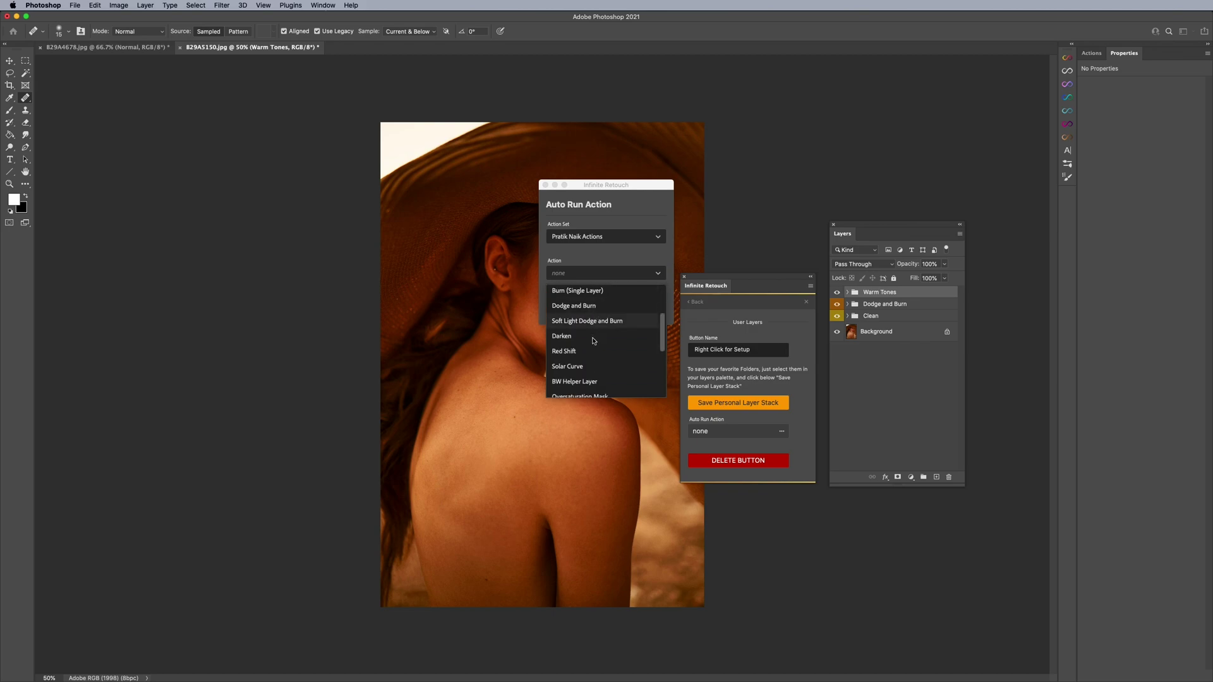
scroll(594, 341, down, 6)
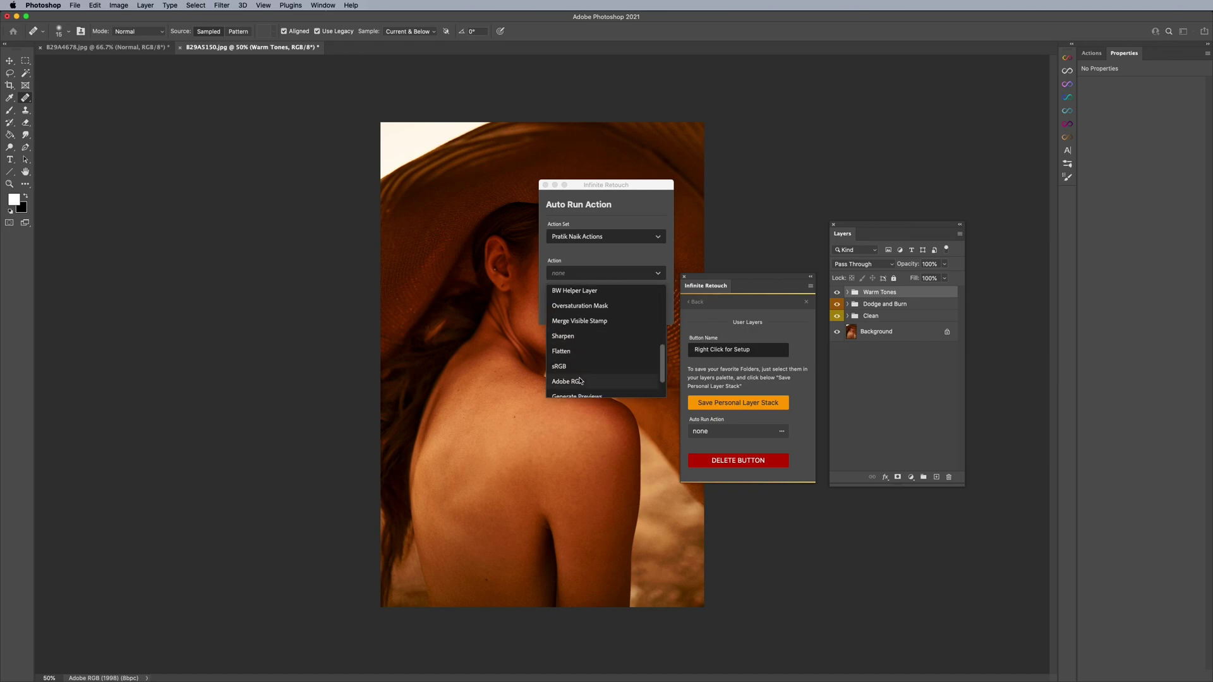
scroll(580, 379, down, 4)
click(577, 373)
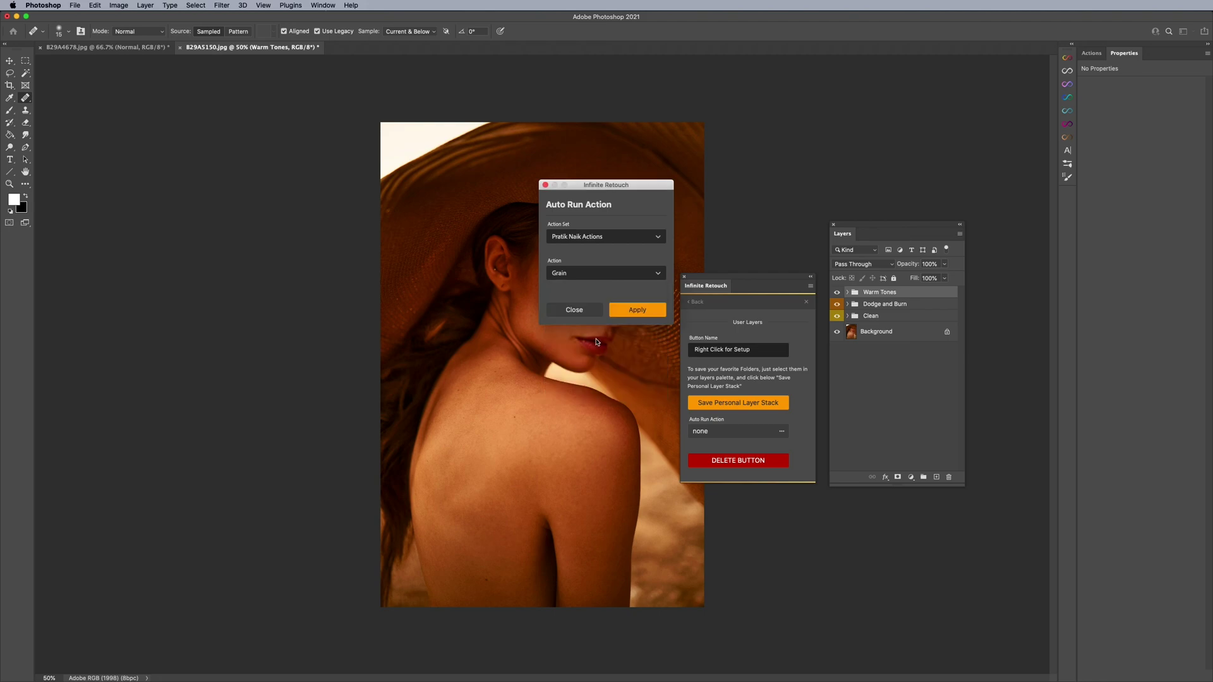
click(631, 309)
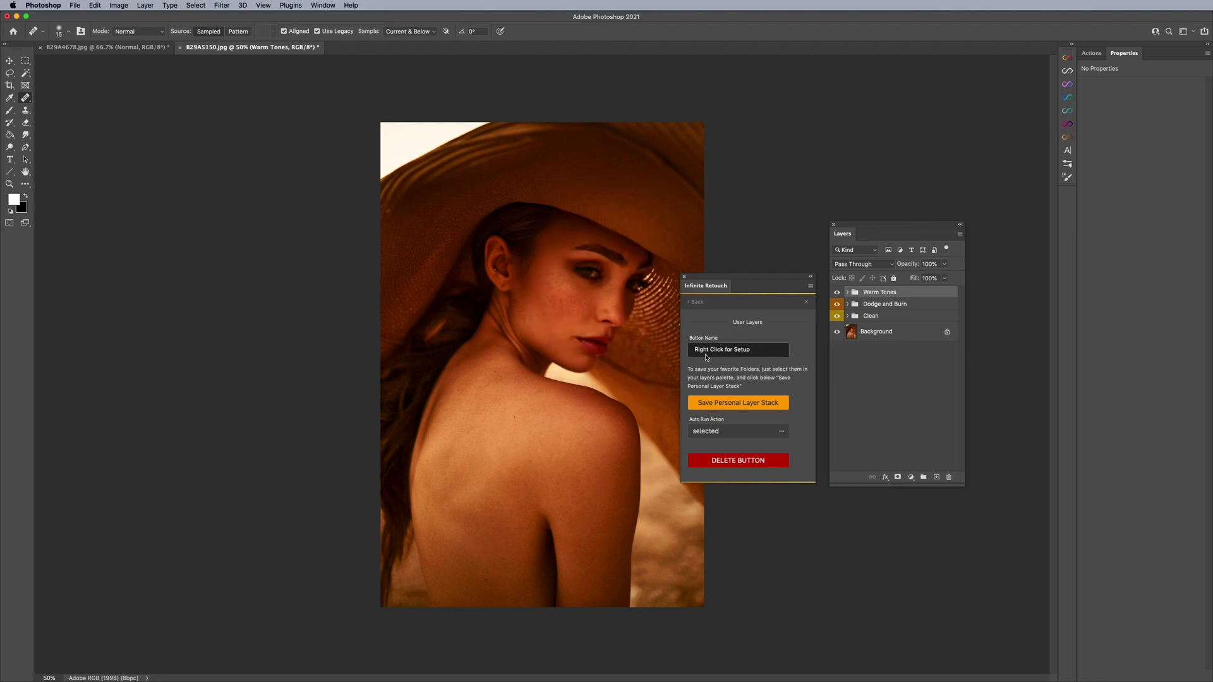
Step: Name the new user button Grain and run it to add a grain layer above Warm Tones
triple_click(736, 350)
text(Grain)
key(super+a)
click(694, 302)
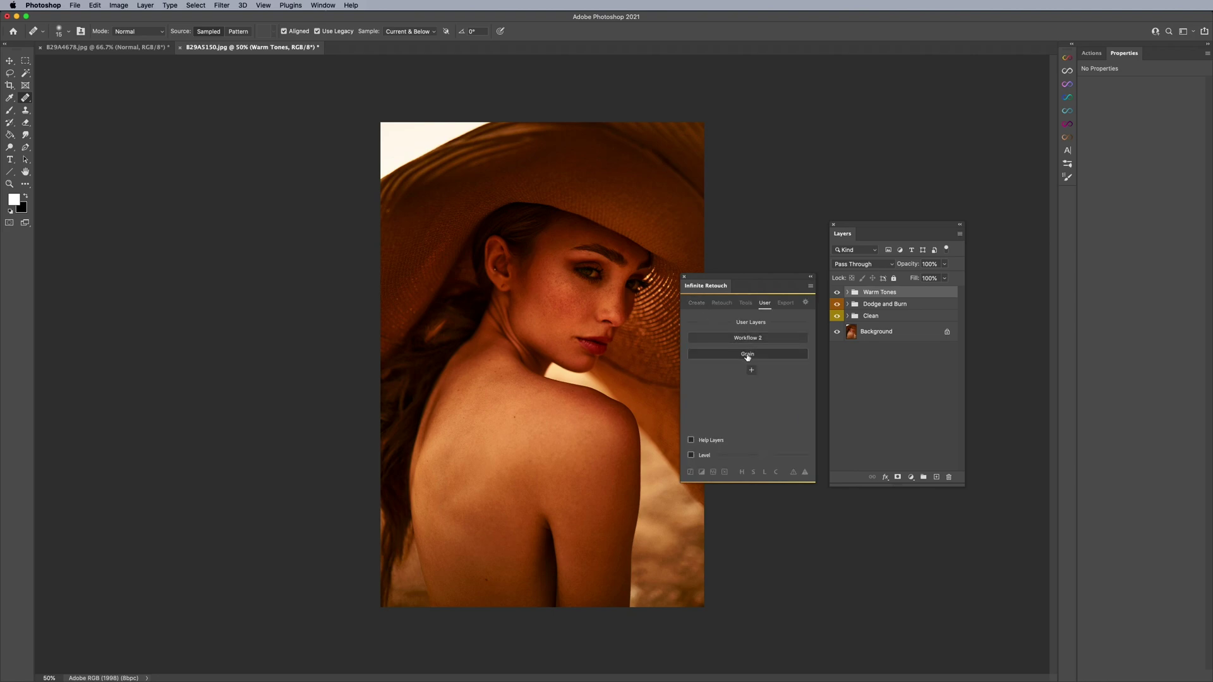
click(747, 355)
click(849, 297)
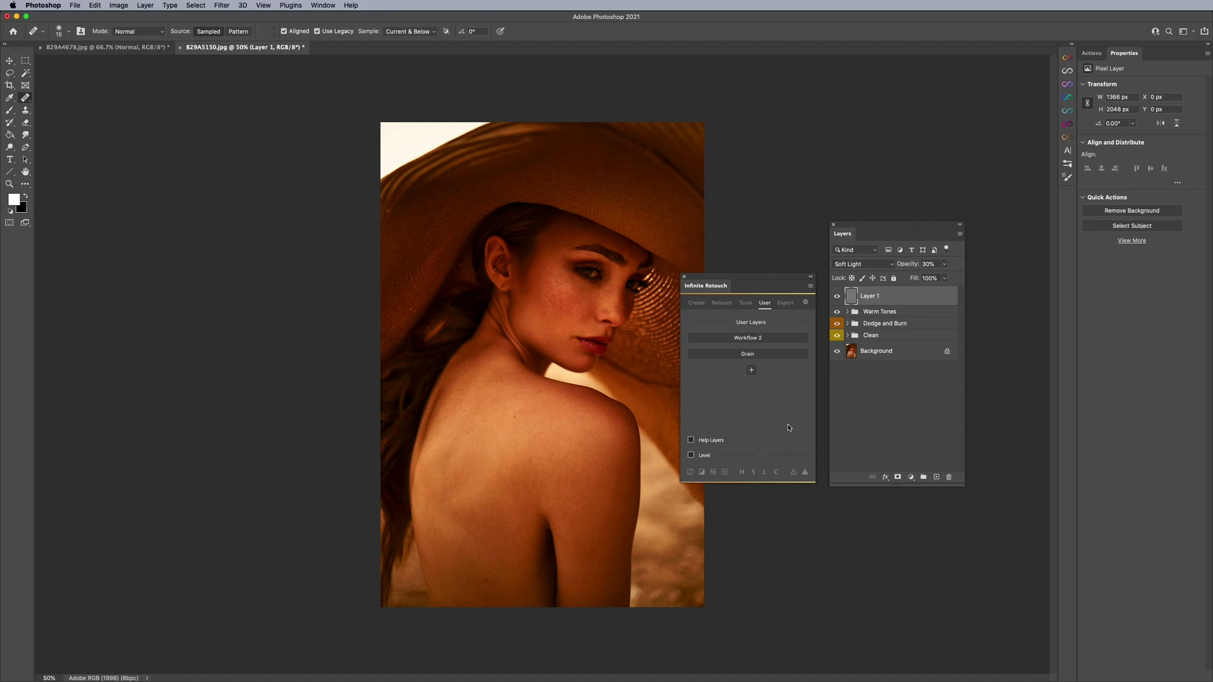
Step: Select the Clean group and set the Frequency Separation method to Median + Extra, checking its button and layer name settings
key(alt+bracketleft)
key(alt+bracketleft)
key(alt+bracketleft)
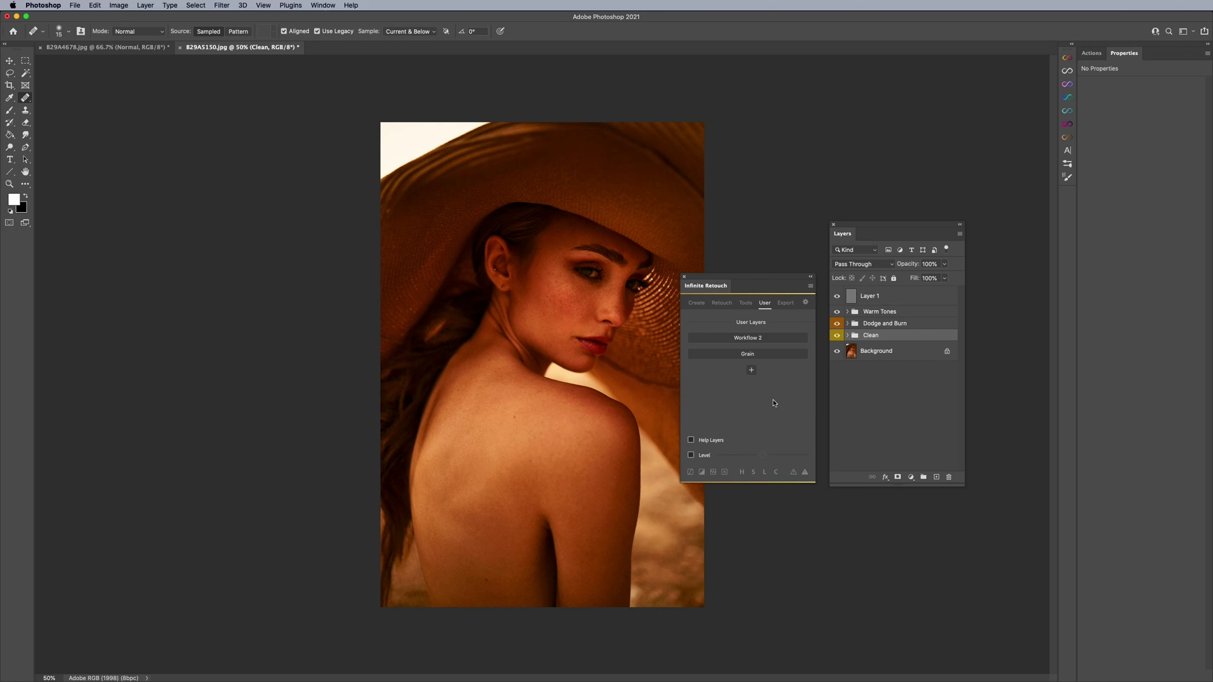
click(722, 303)
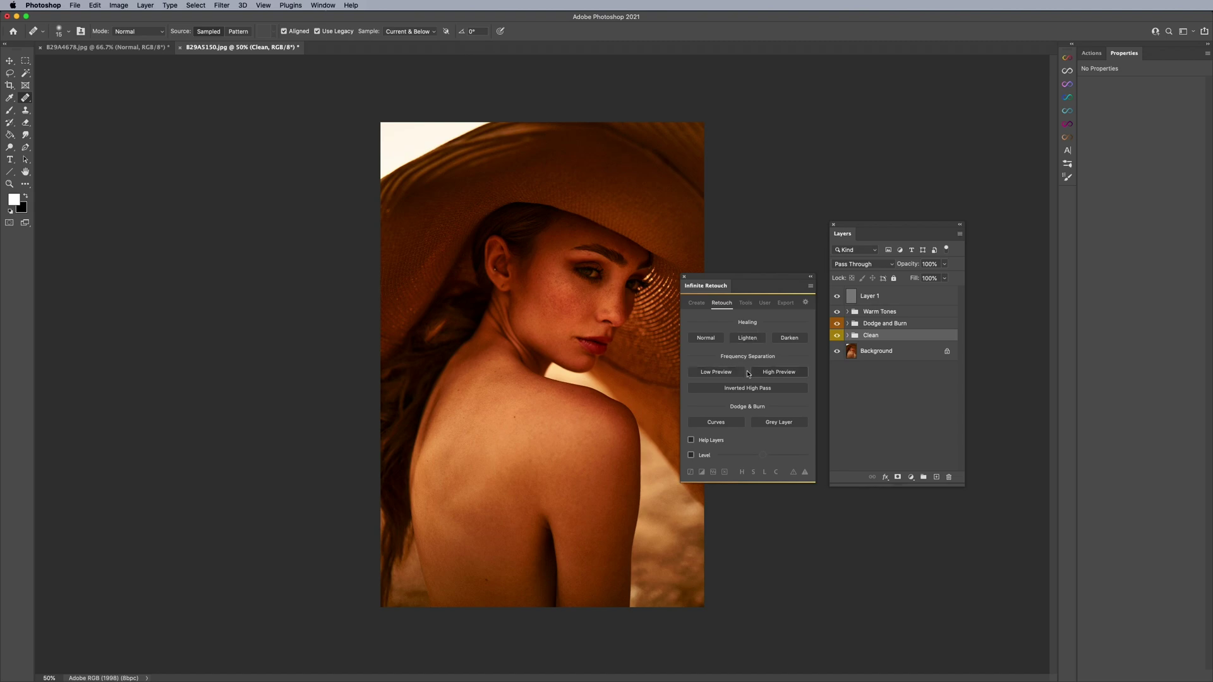
right_click(713, 373)
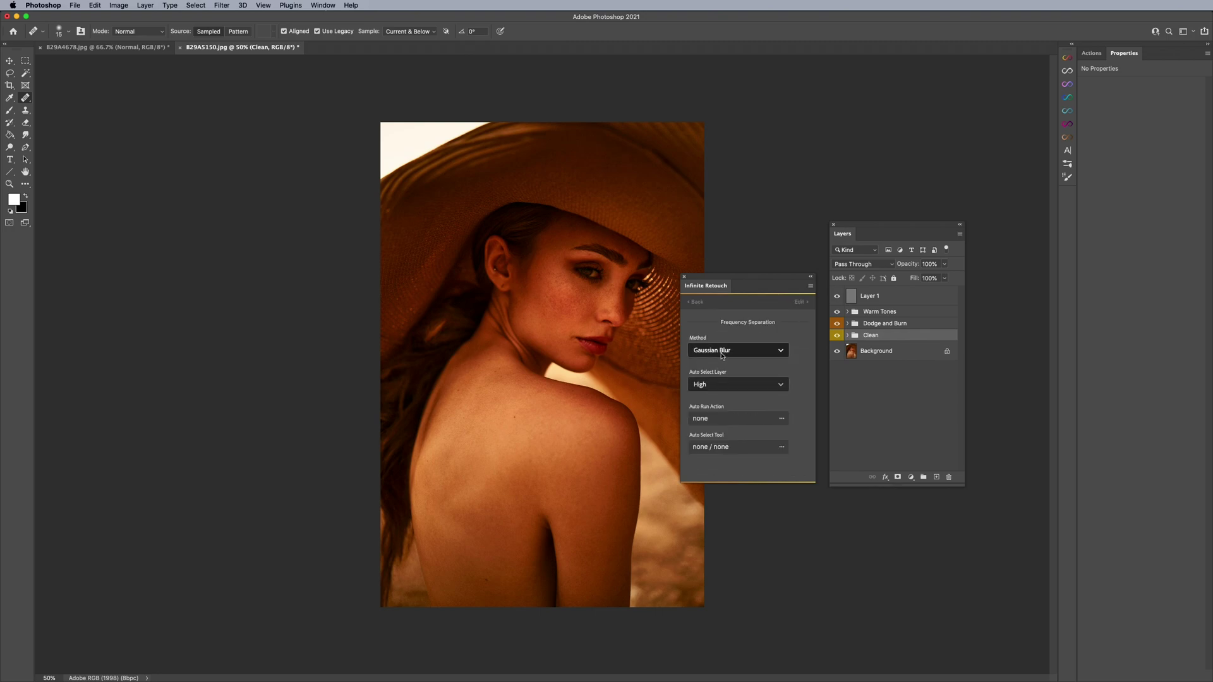
click(722, 355)
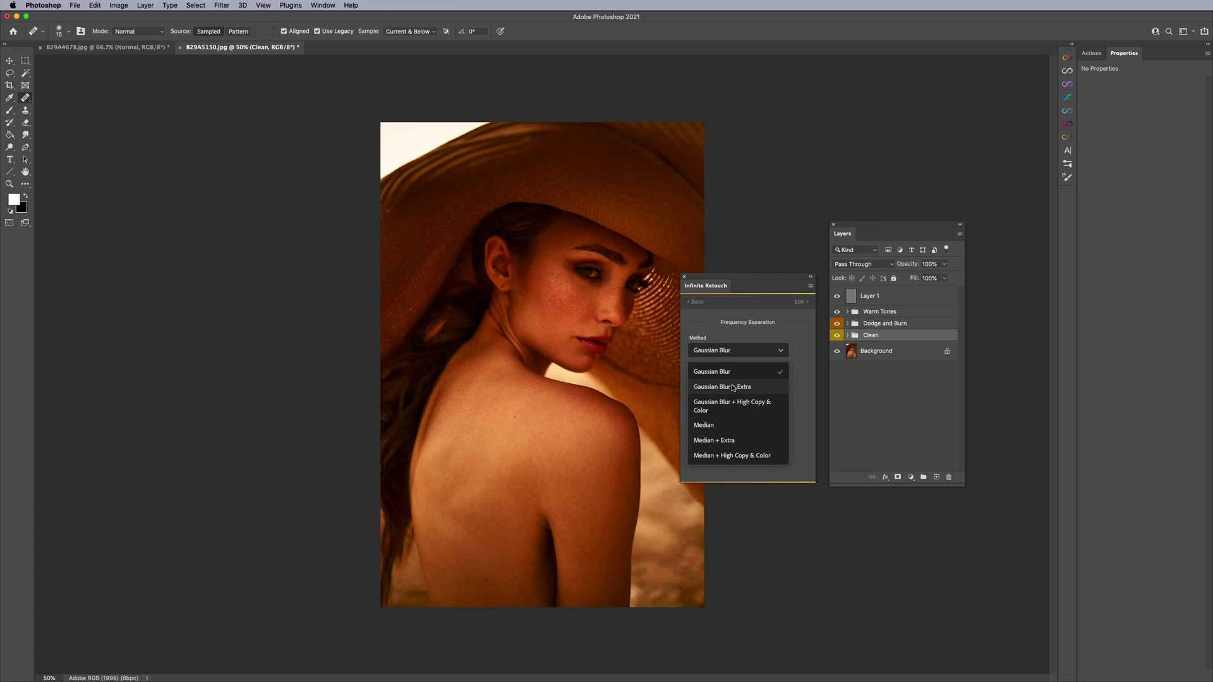
click(724, 442)
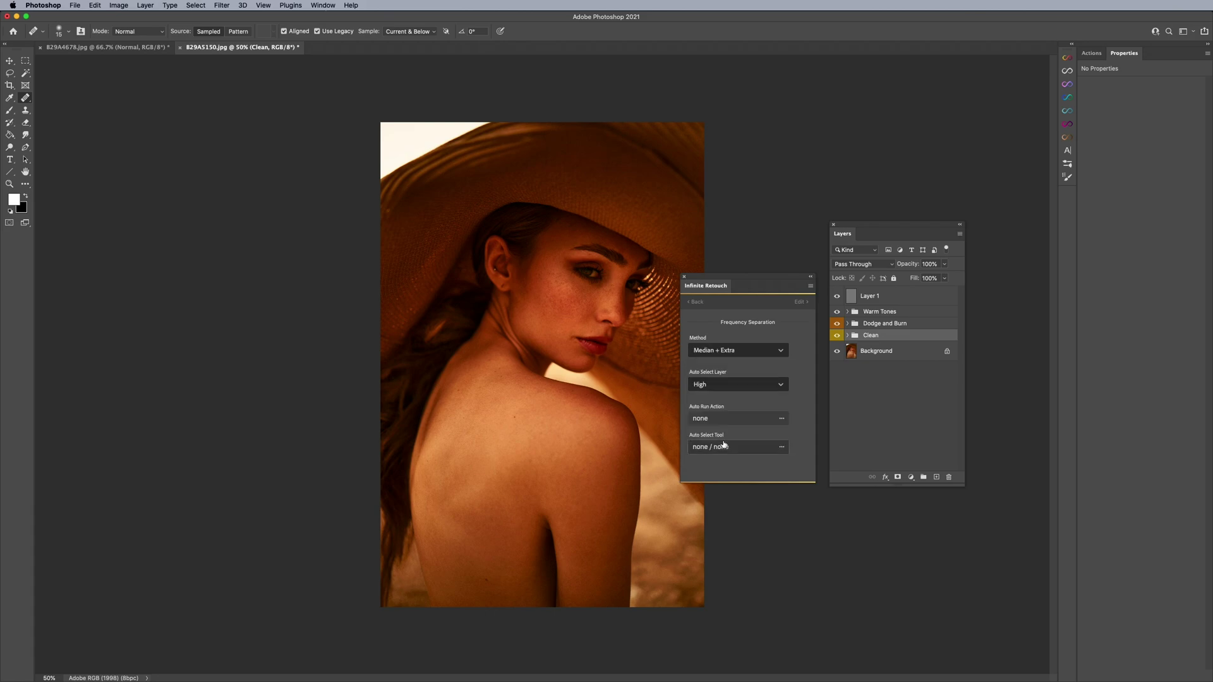
click(799, 302)
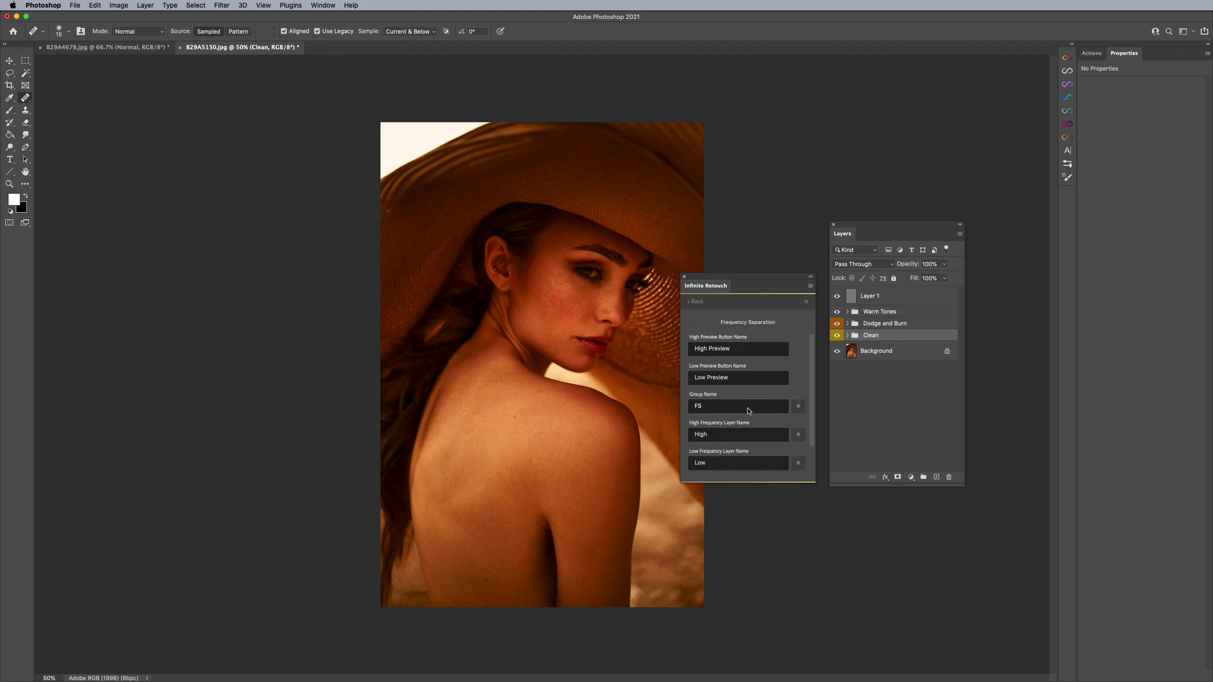
click(696, 302)
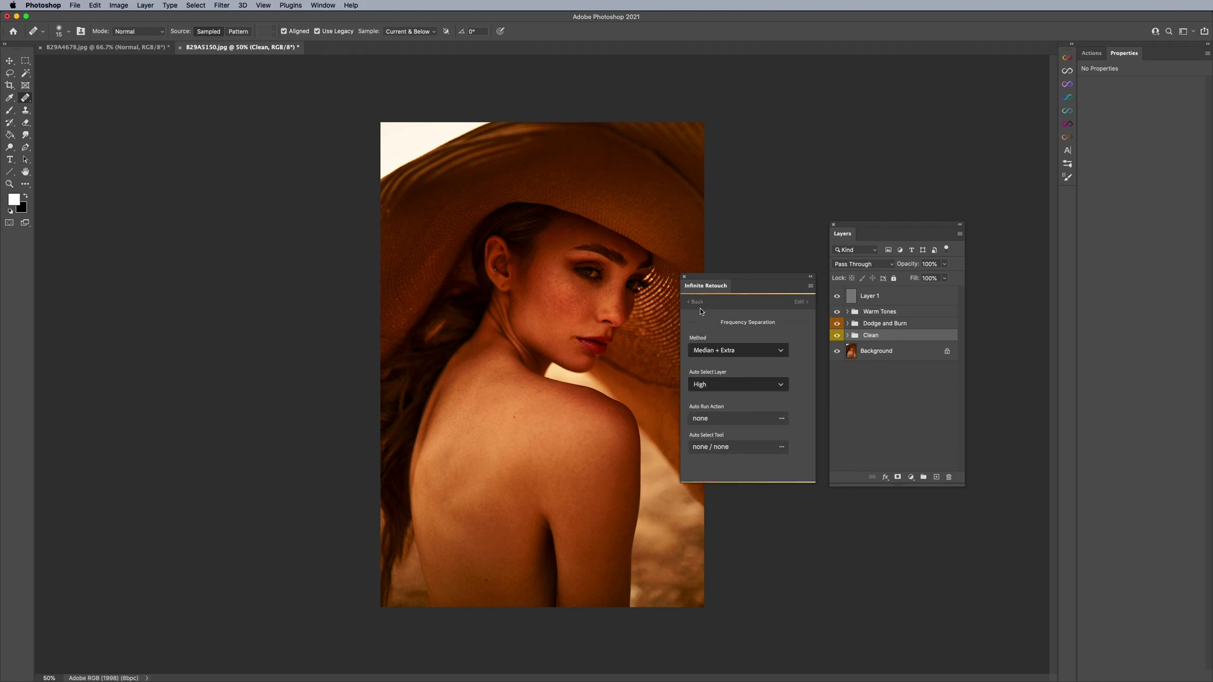
Step: Set Frequency Separation to auto-select the Brush Tool as primary tool and the Extra layer
click(715, 447)
click(594, 213)
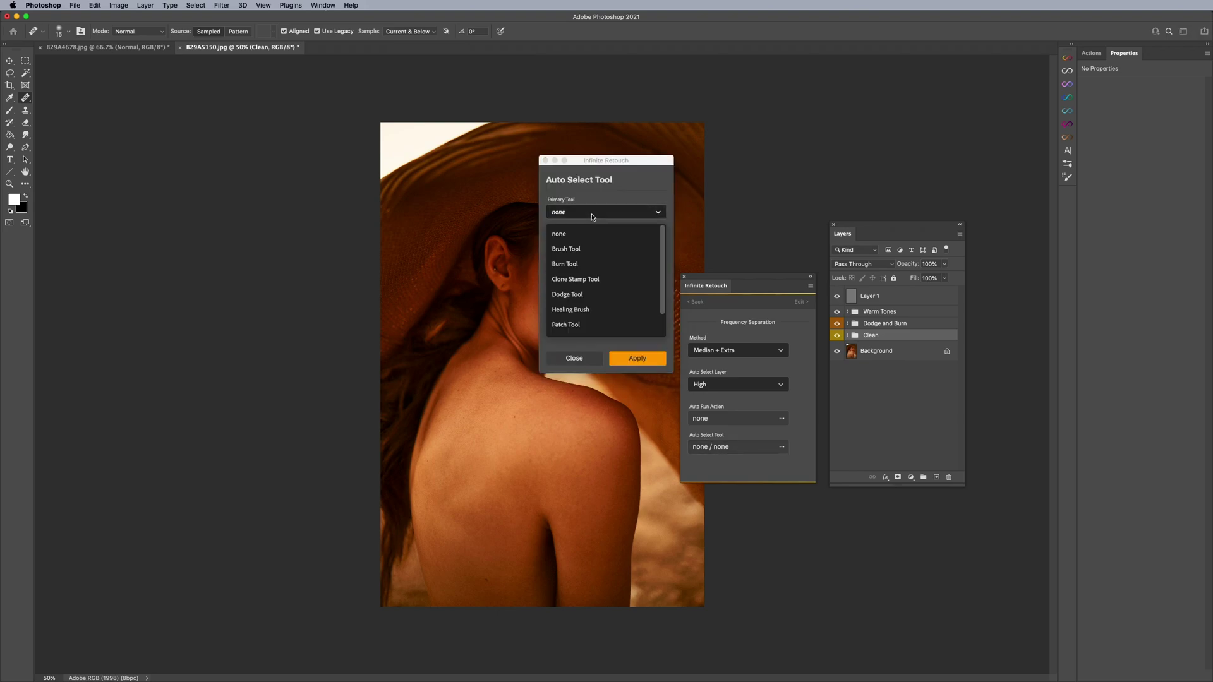
click(576, 249)
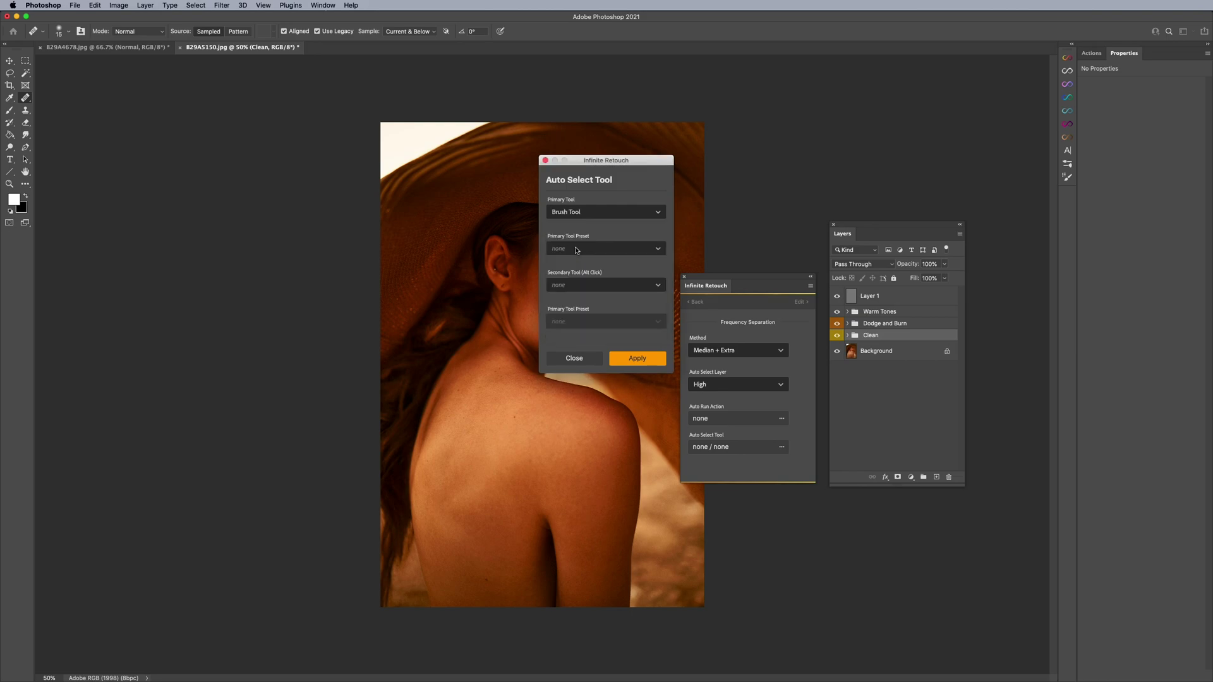
click(638, 358)
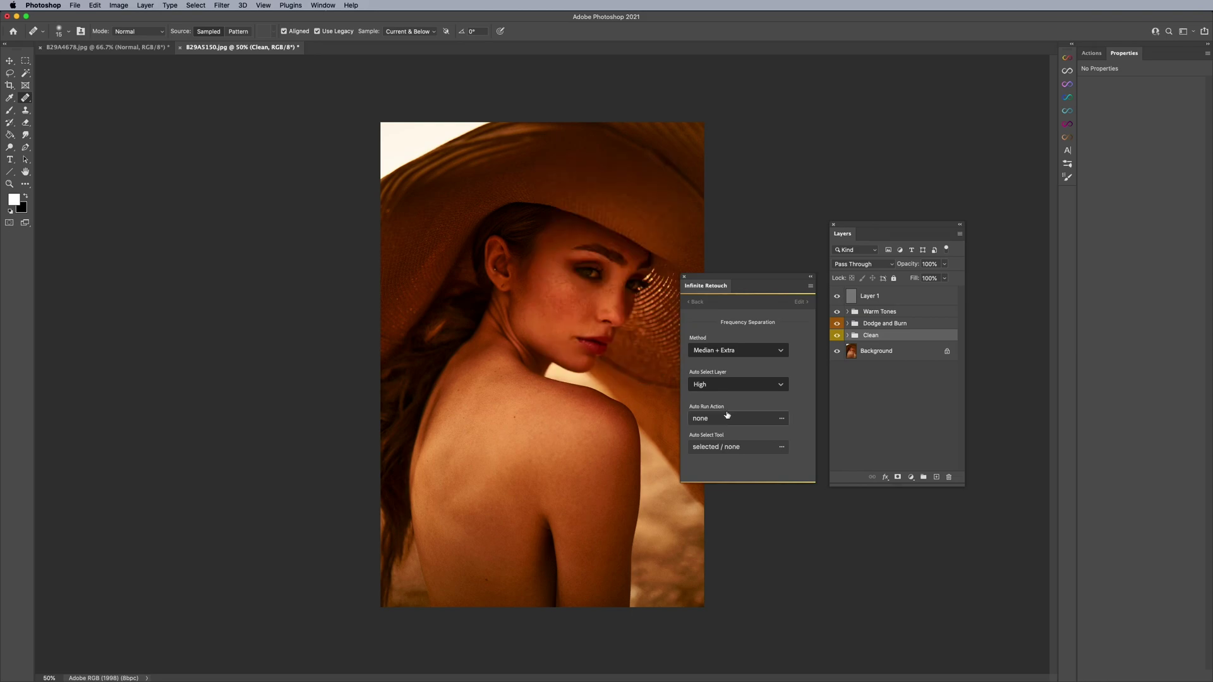
click(732, 384)
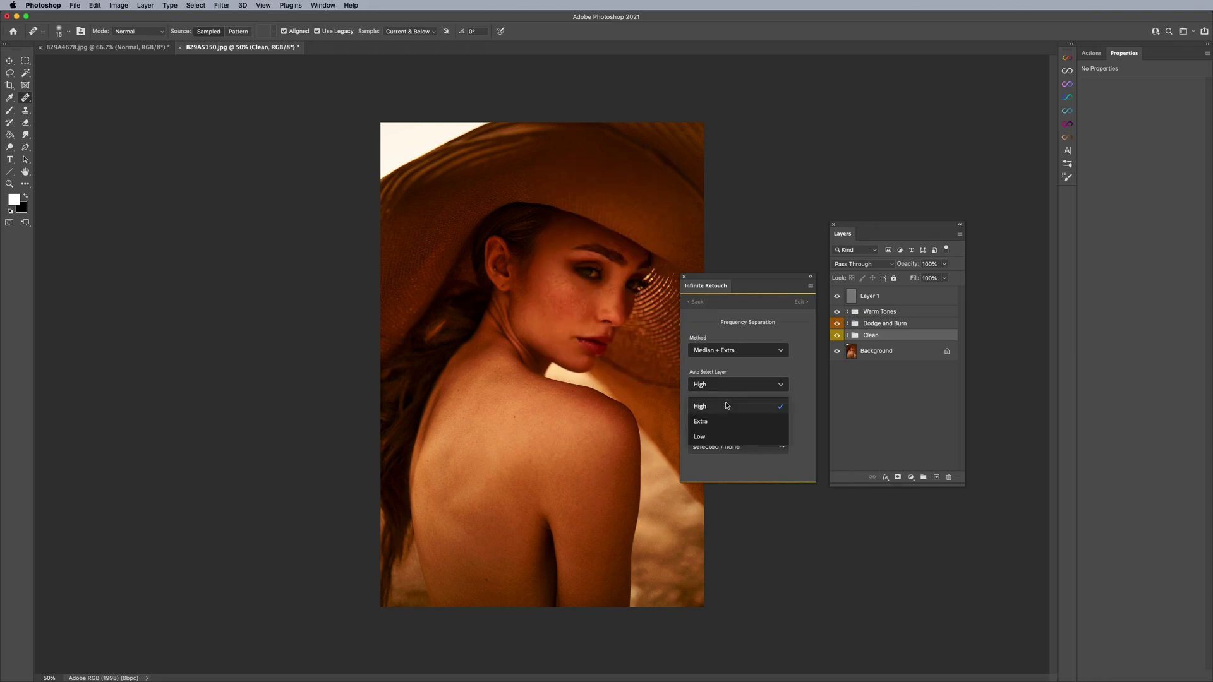
click(708, 422)
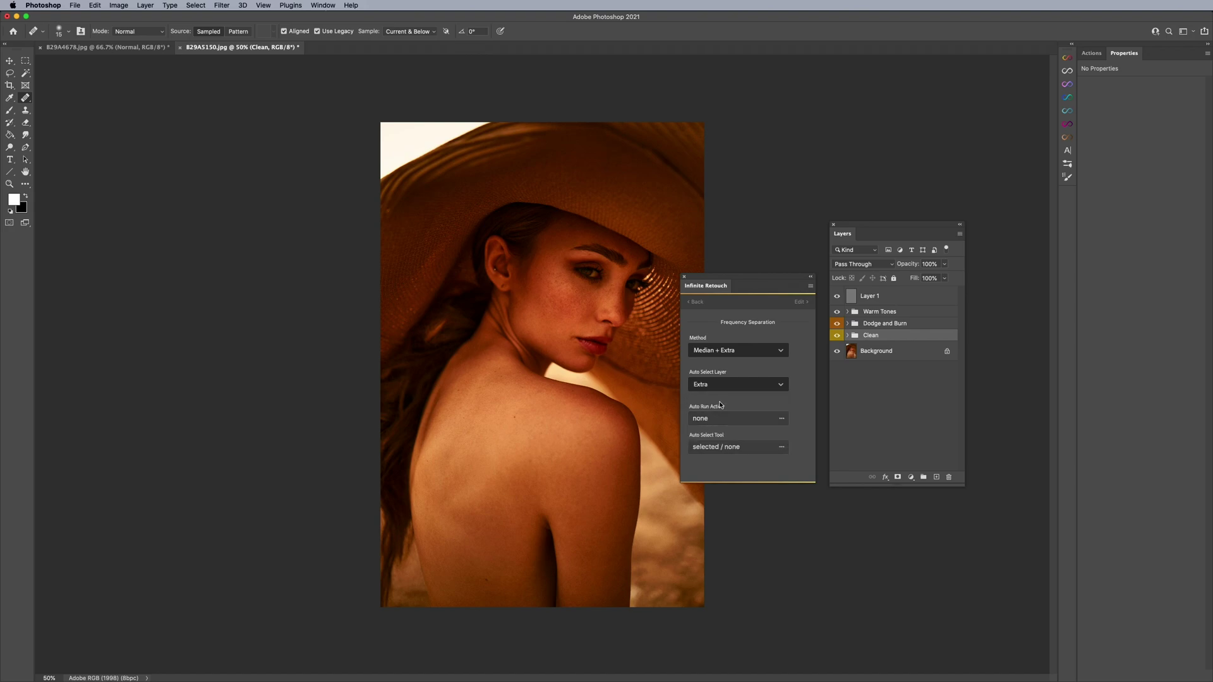
click(701, 302)
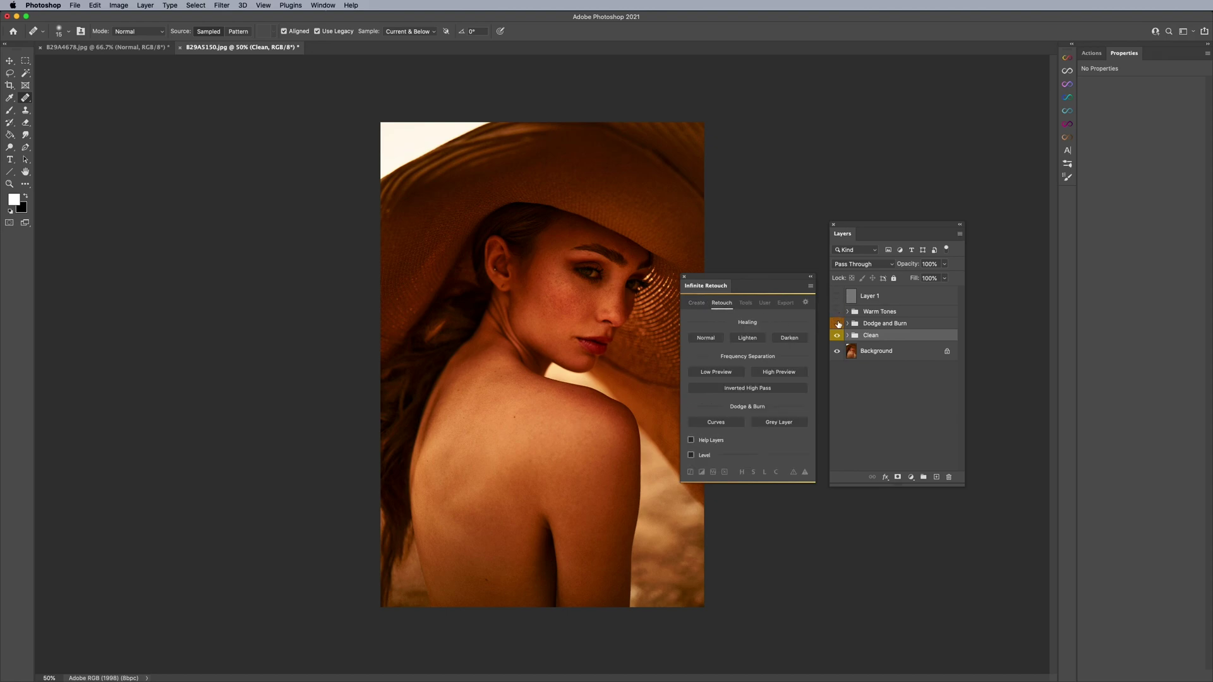
Step: Hide Layer 1, Warm Tones and Dodge and Burn, and run Low Preview frequency separation above Clean with Median radius 7 pixels
click(837, 324)
click(714, 371)
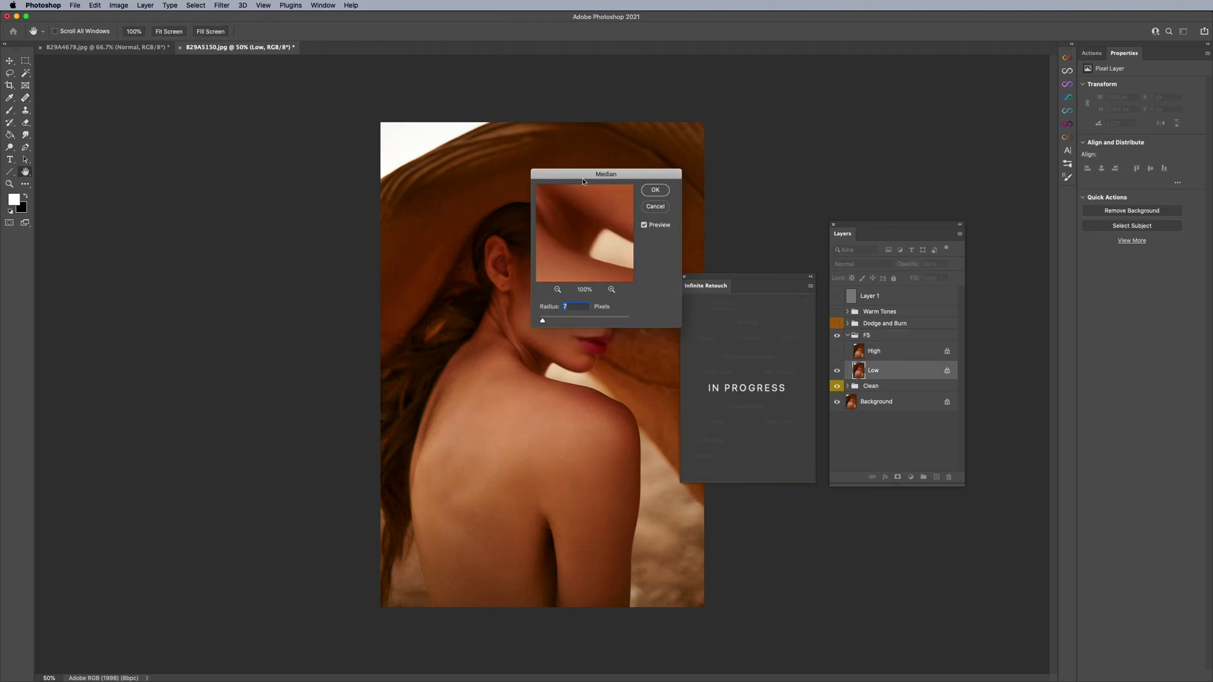
click(658, 192)
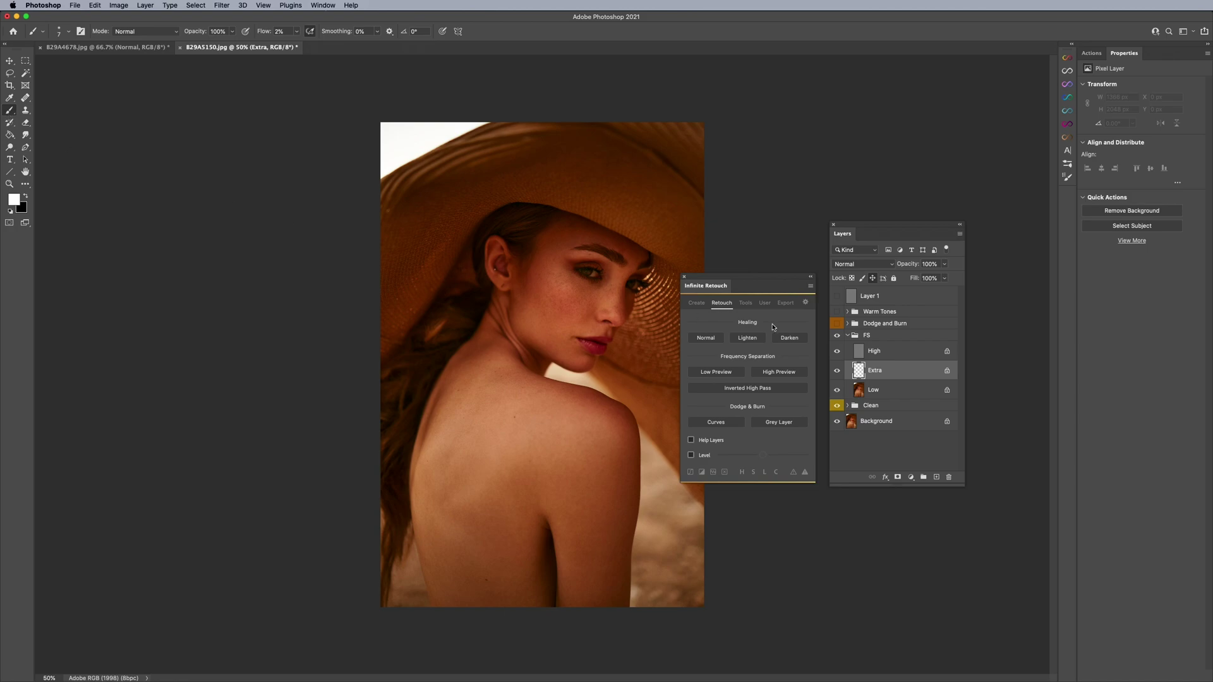
Step: Delete the FS group and rebuild the frequency separation with High Preview at a High Pass radius of 3.5 pixels
click(887, 340)
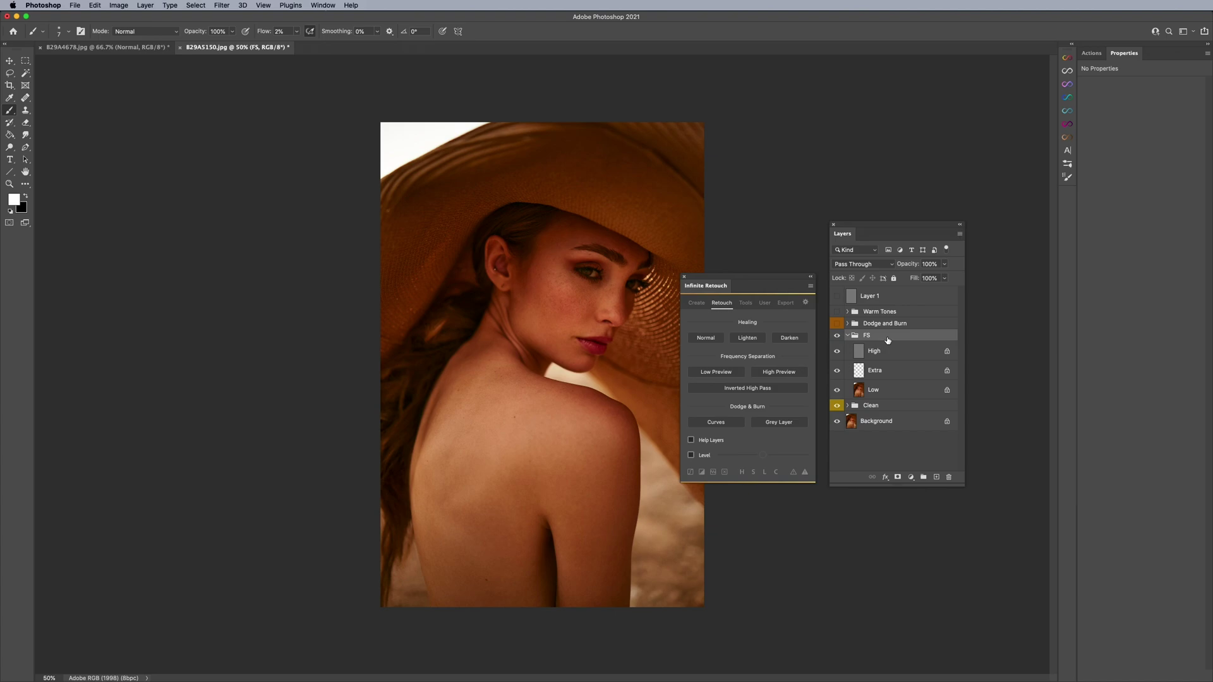
key(Delete)
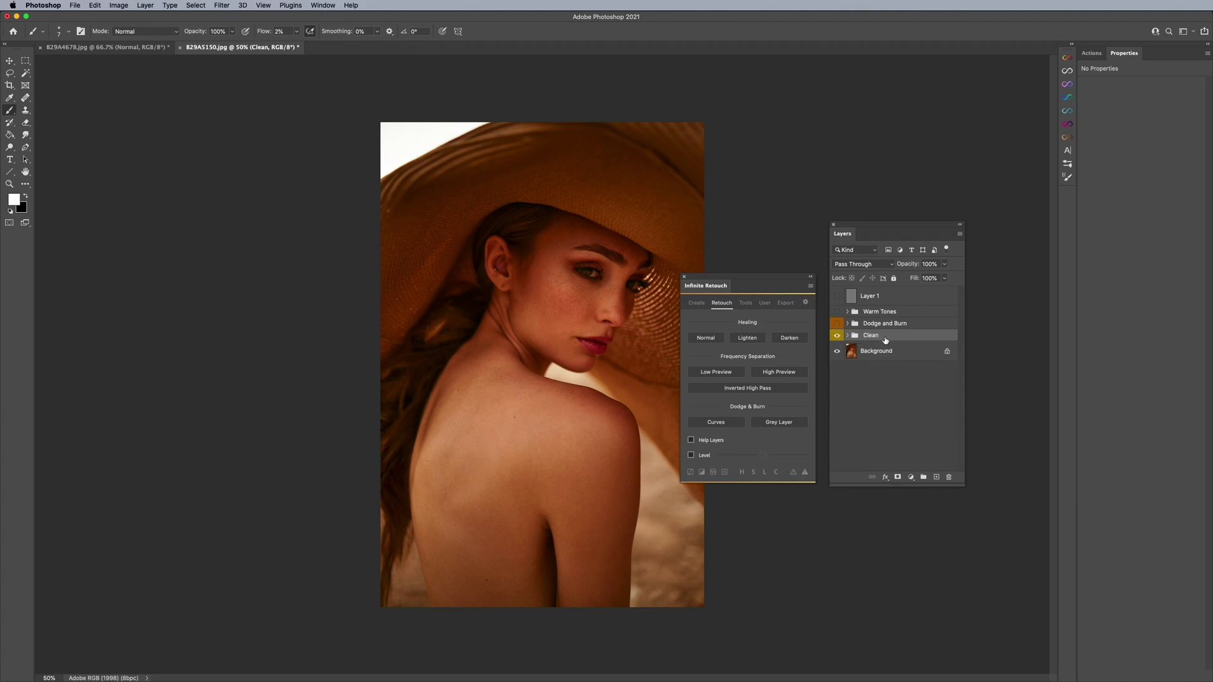
click(783, 372)
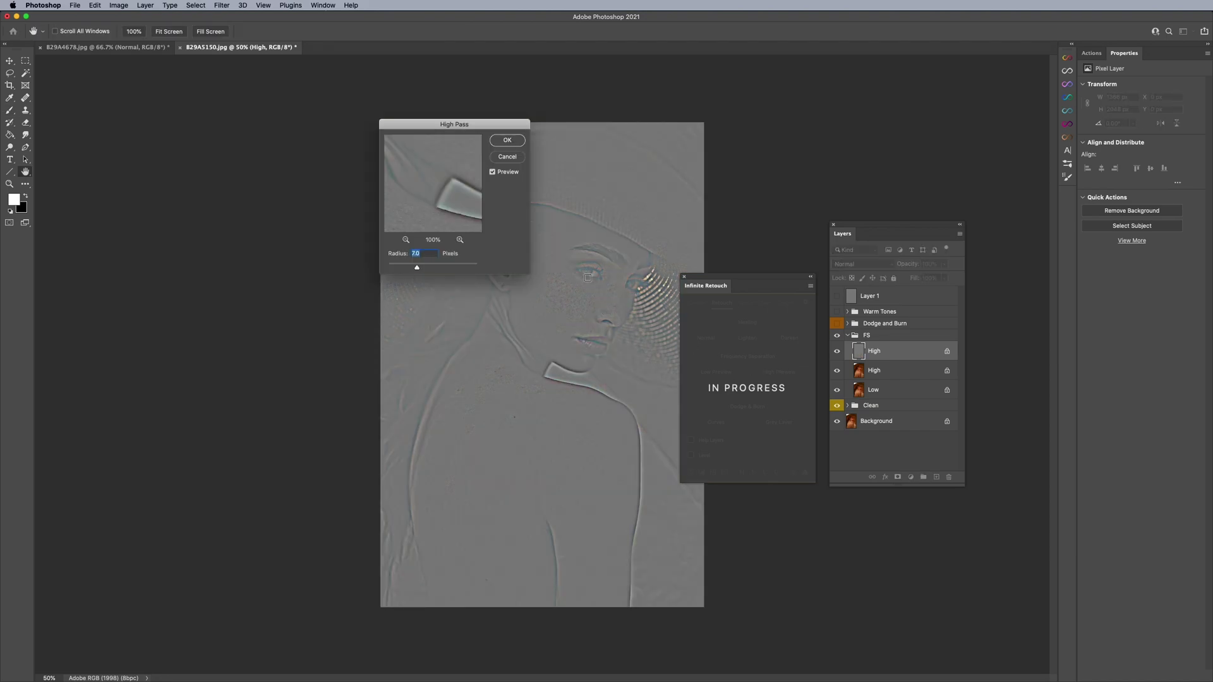
drag(411, 267, 406, 267)
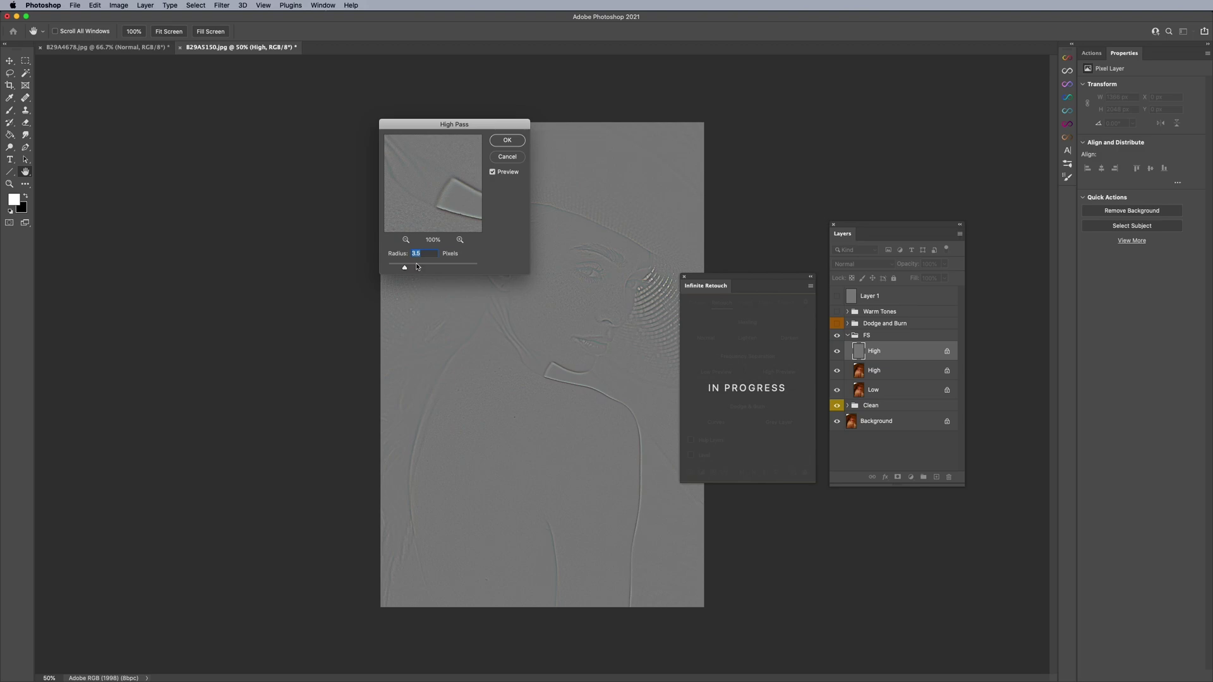
click(570, 286)
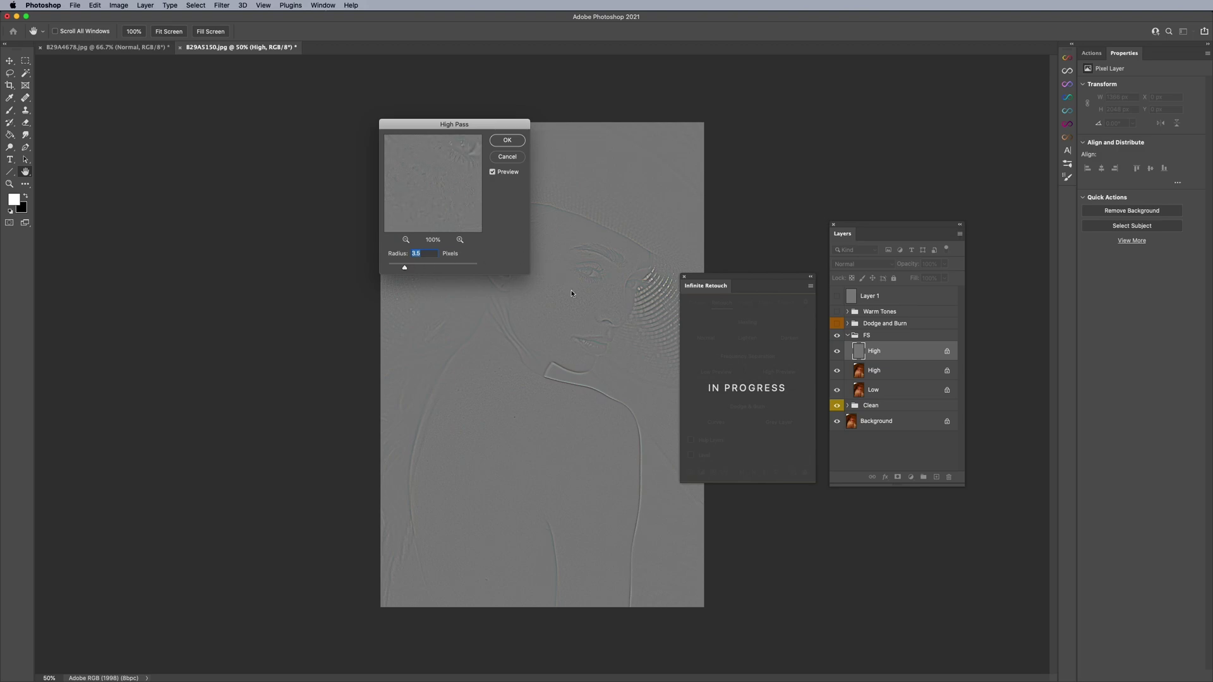
click(506, 140)
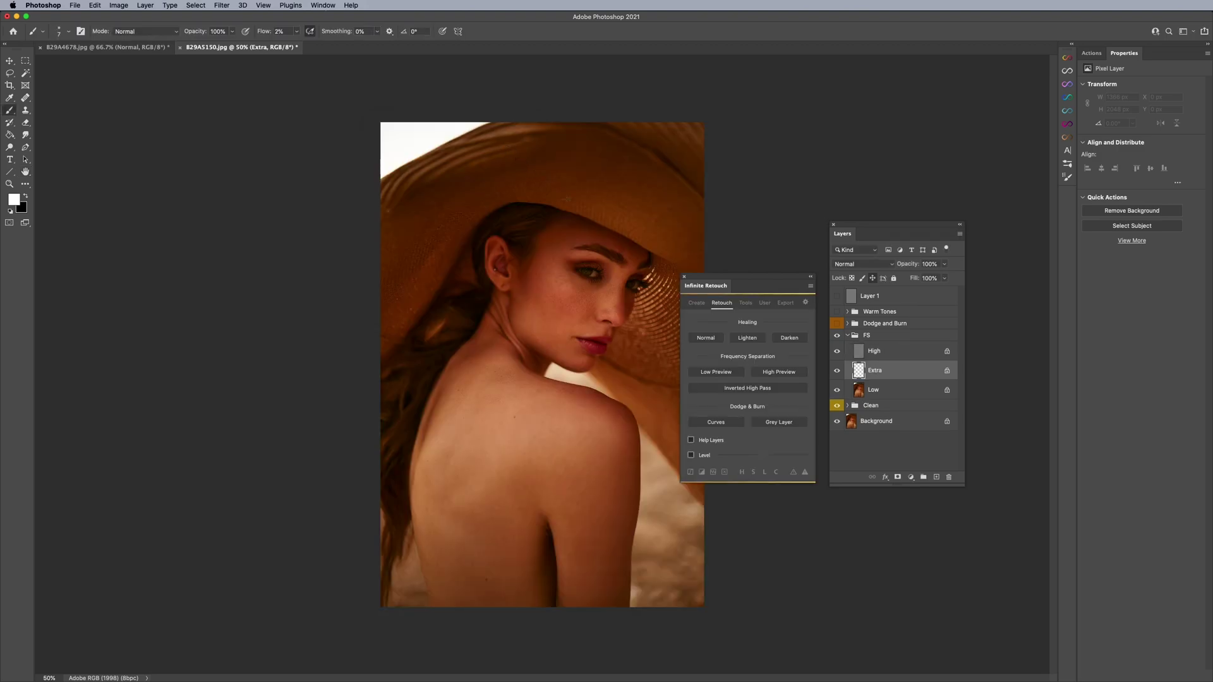
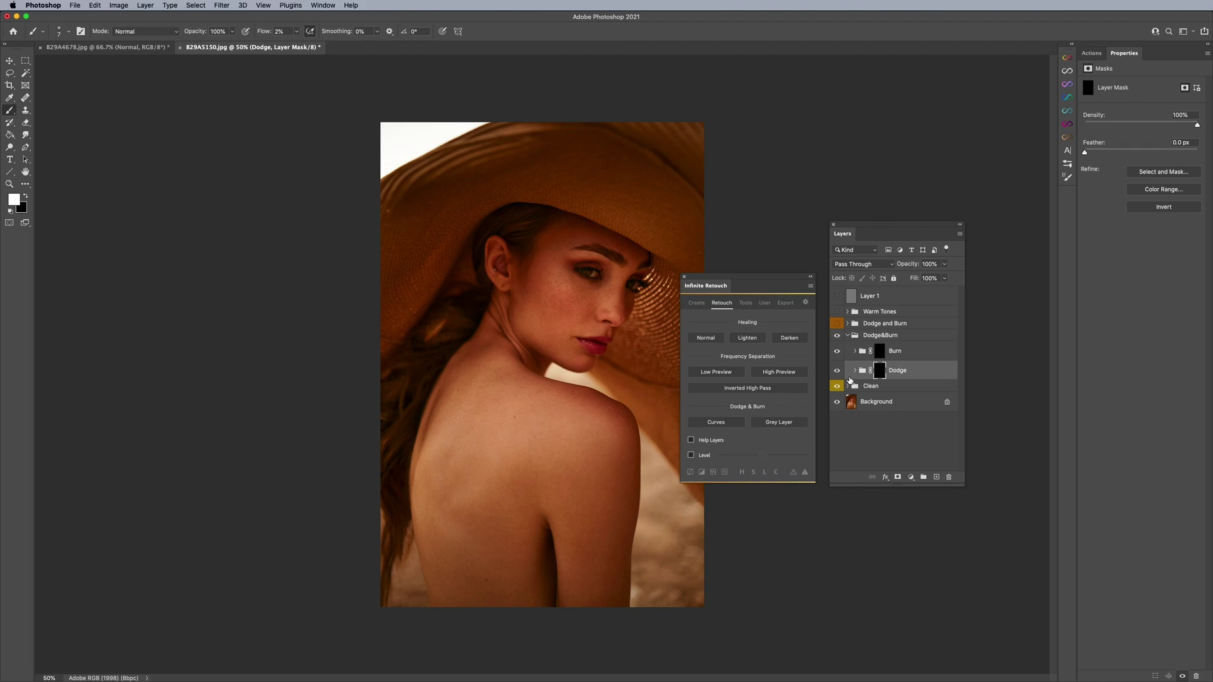
Step: Open the Curves button's Dodge & Burn settings and review the available methods without changing the selection
click(720, 423)
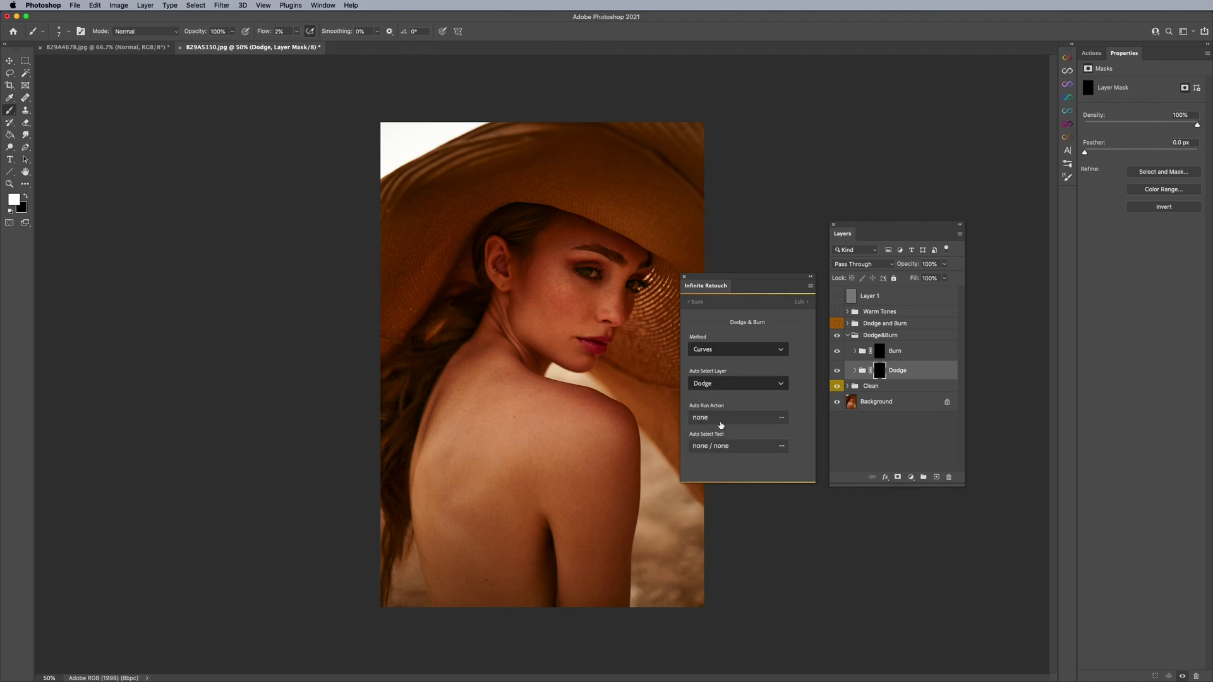
click(711, 355)
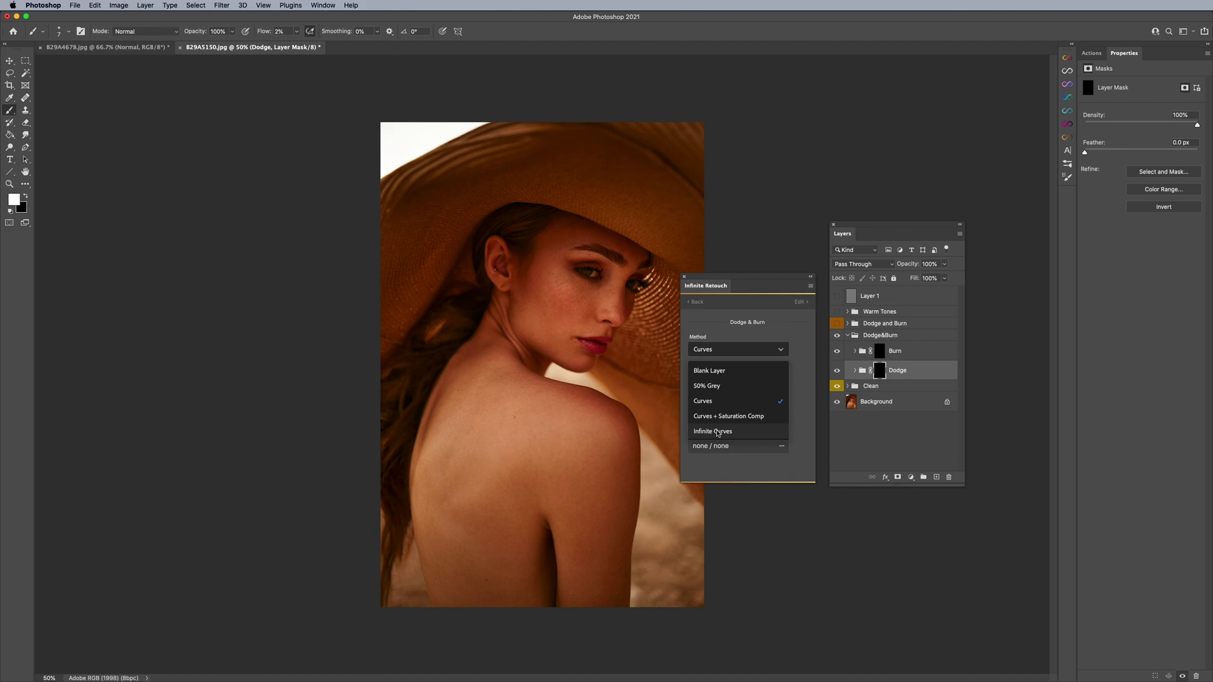
click(722, 460)
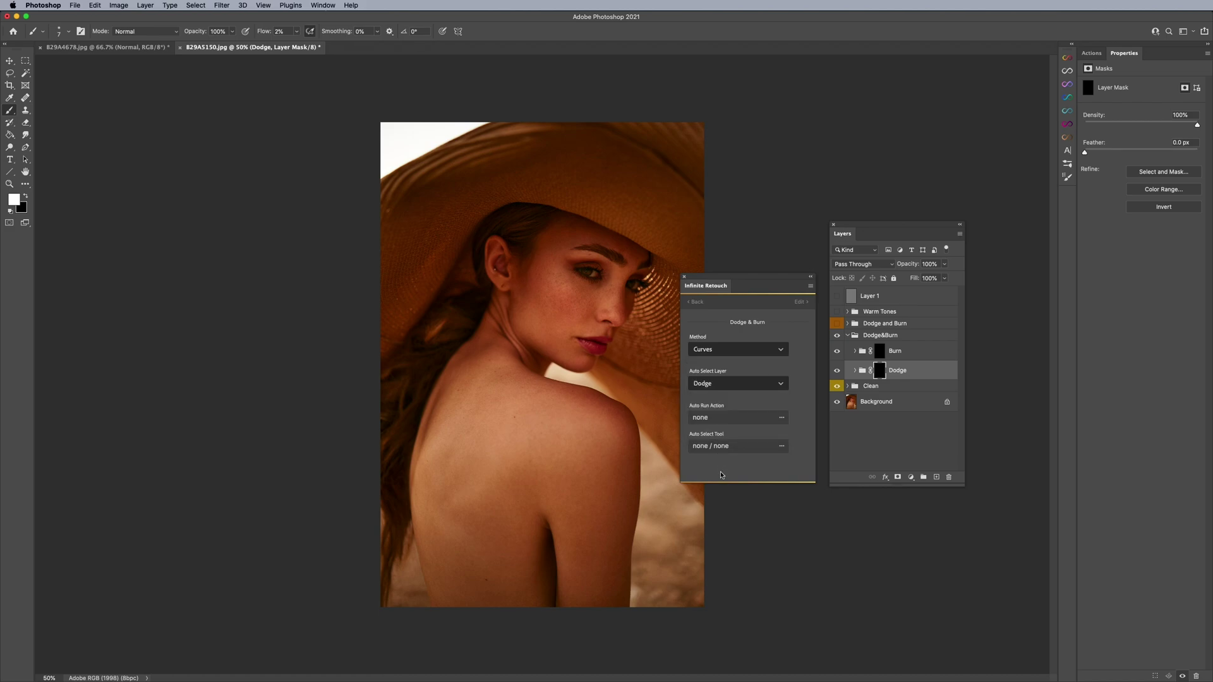
Step: Review the Curves button's editable button, group and layer names, and return to the Retouch overview
click(800, 301)
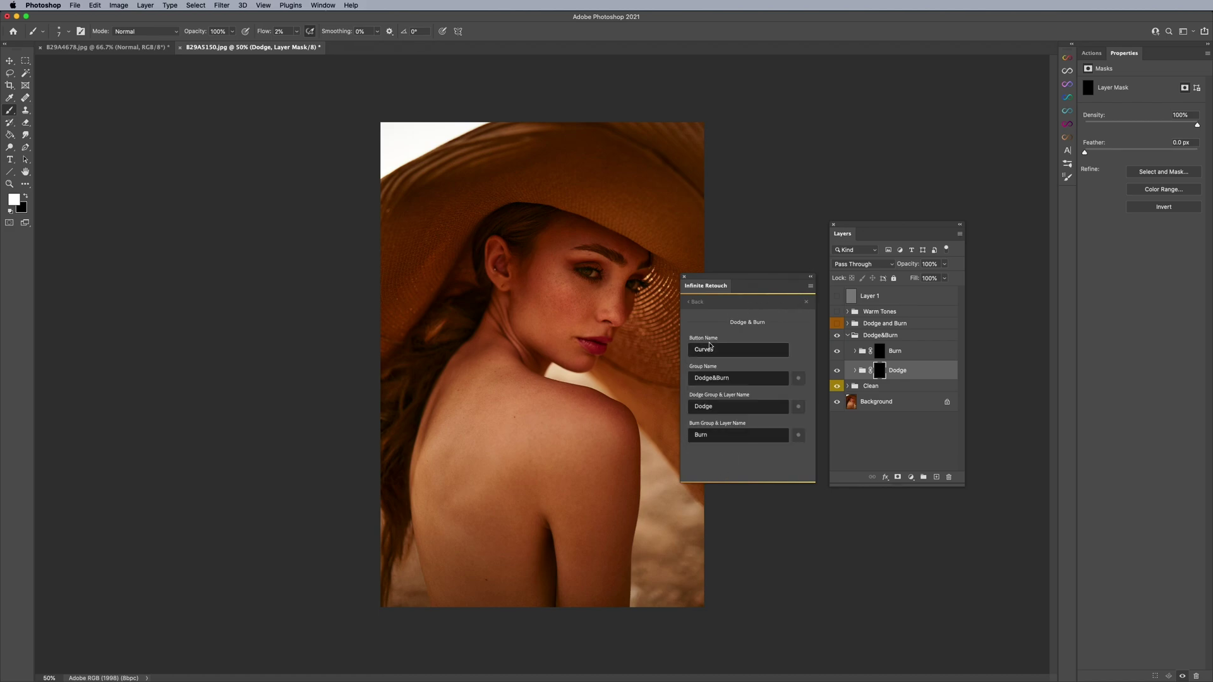
click(695, 302)
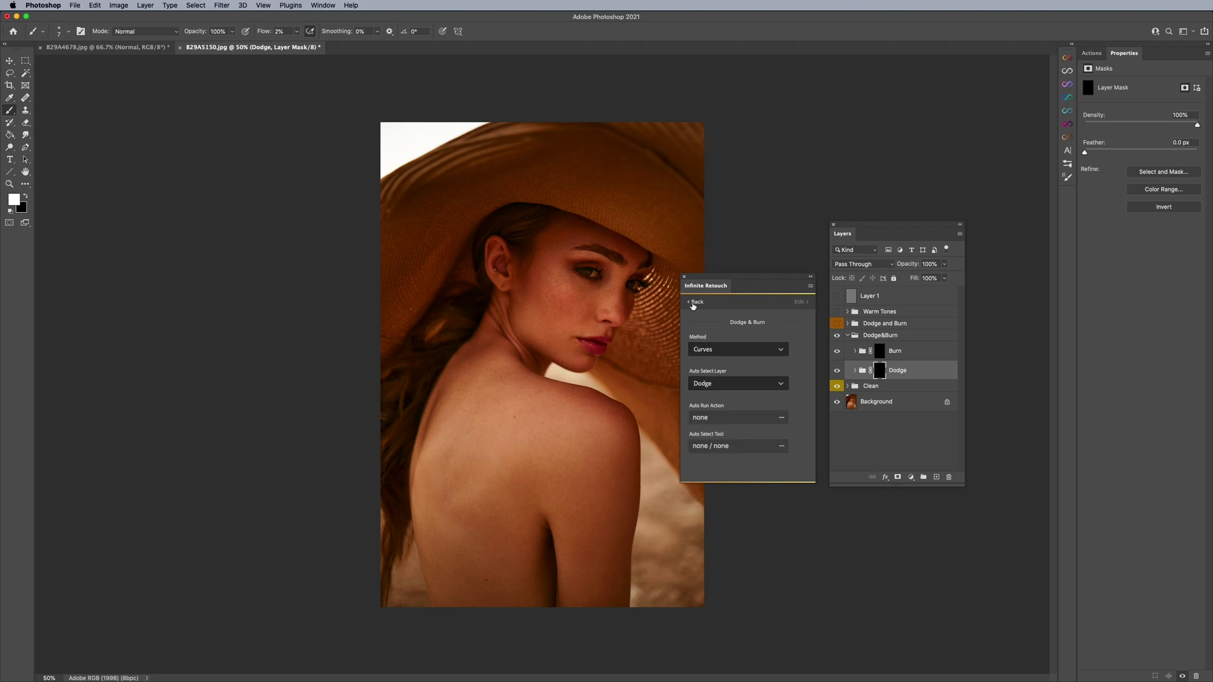
click(694, 303)
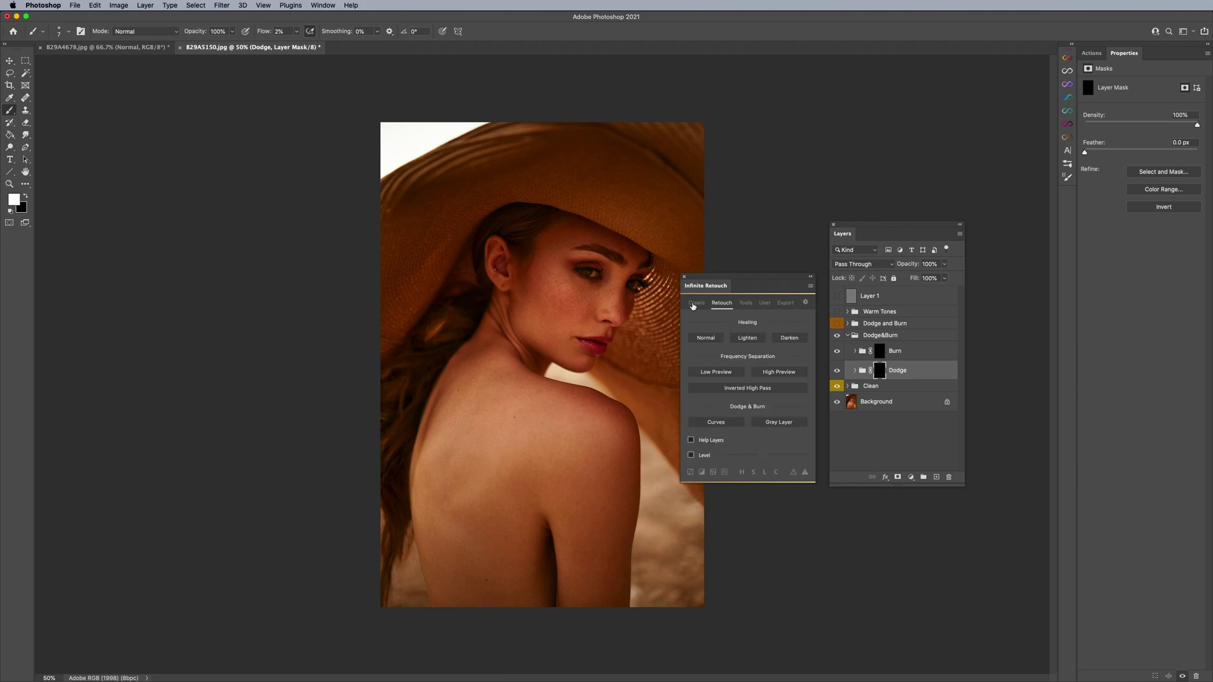
Step: Set the Curves button's Dodge & Burn method to 50% Grey and rename the button "50% Gray"
click(715, 422)
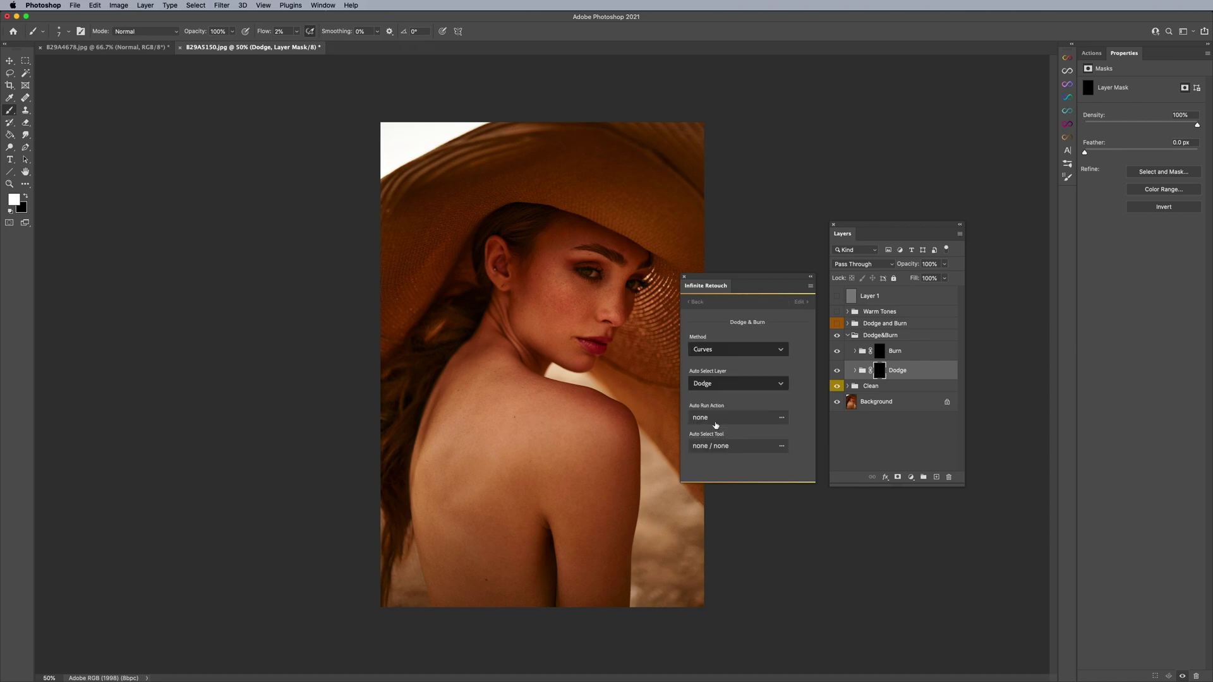
click(720, 351)
click(718, 385)
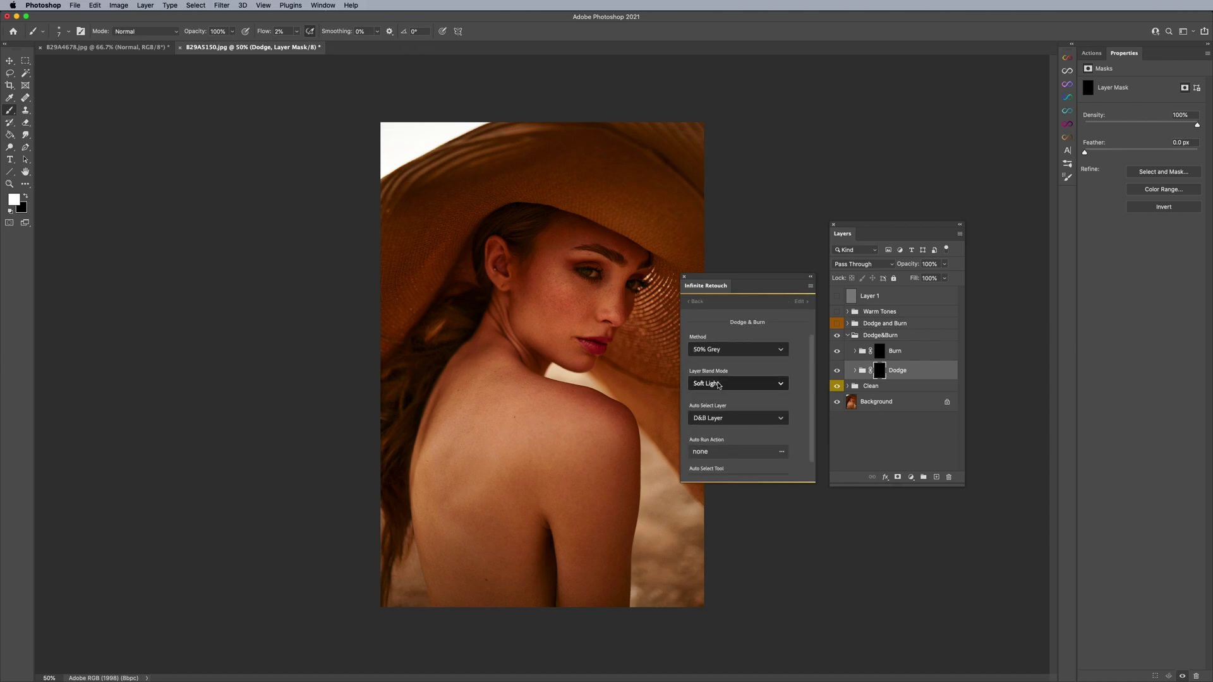
click(800, 303)
drag(729, 352, 680, 358)
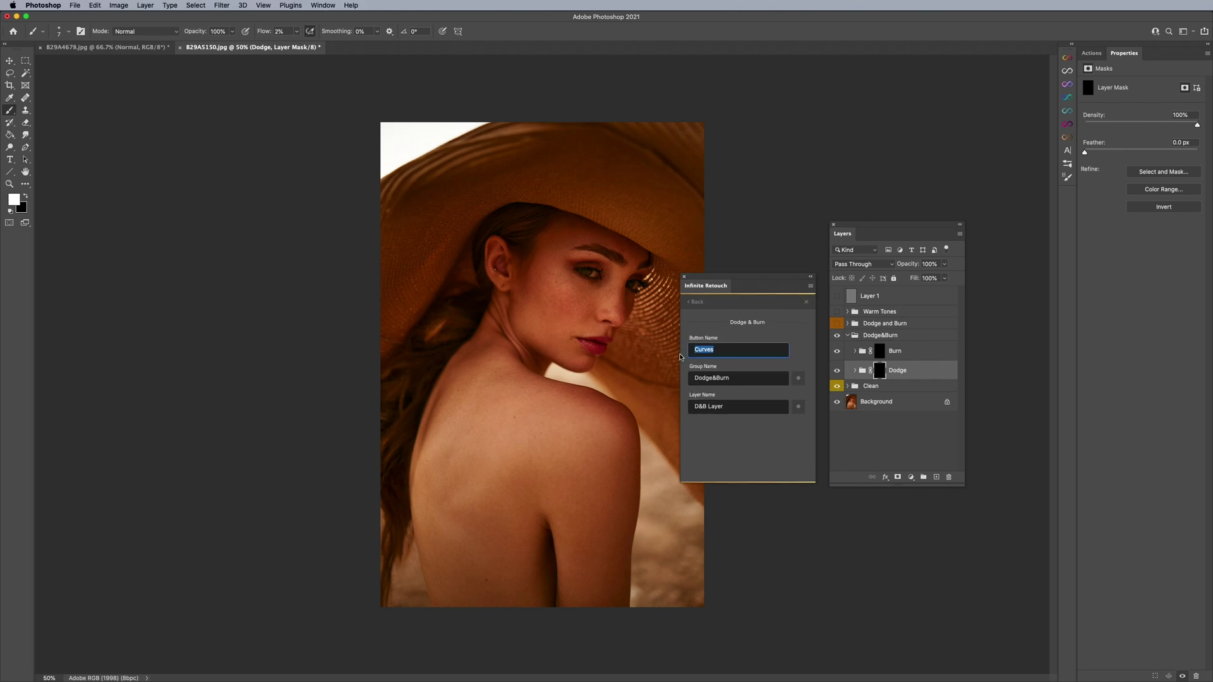
text(50% Gray)
click(698, 303)
click(699, 304)
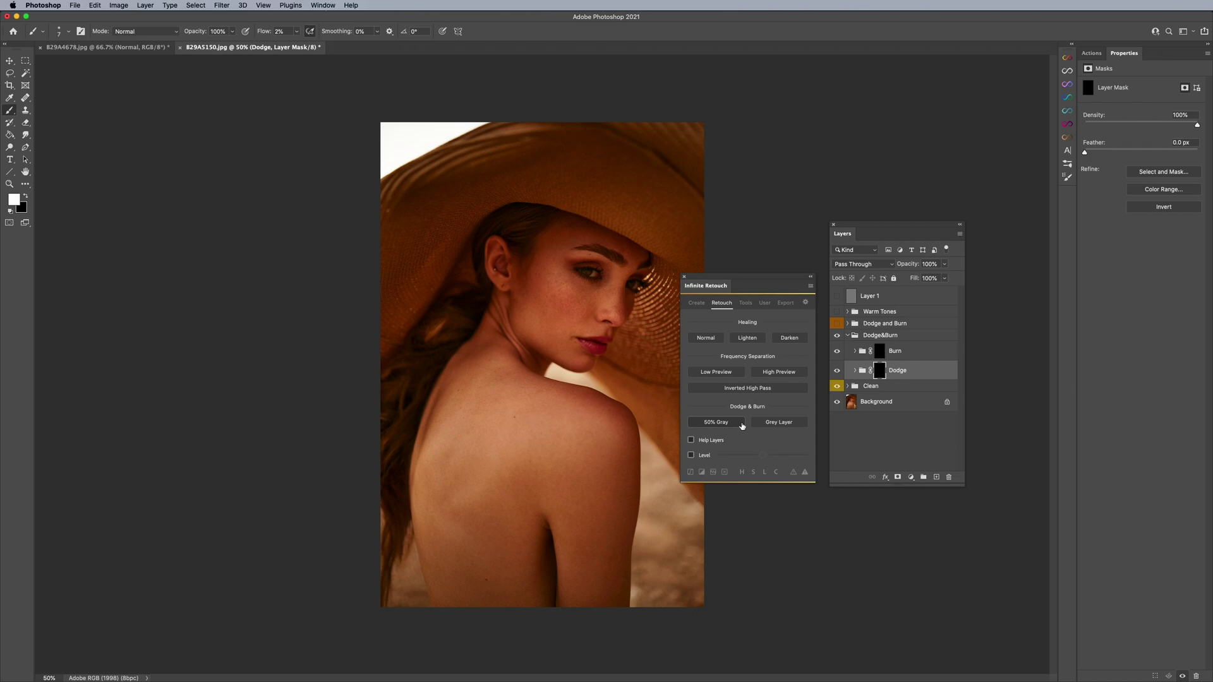
Step: Add the Help Layers group on top of the layer stack and check which layers it contains
click(692, 440)
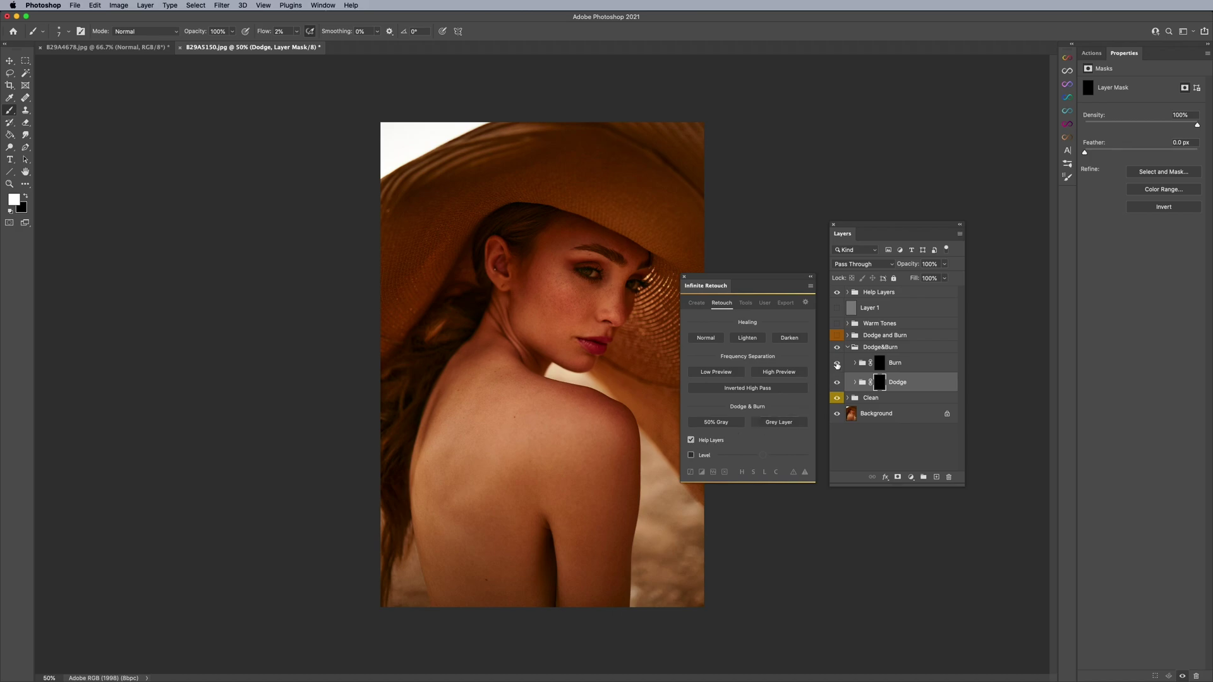
click(848, 293)
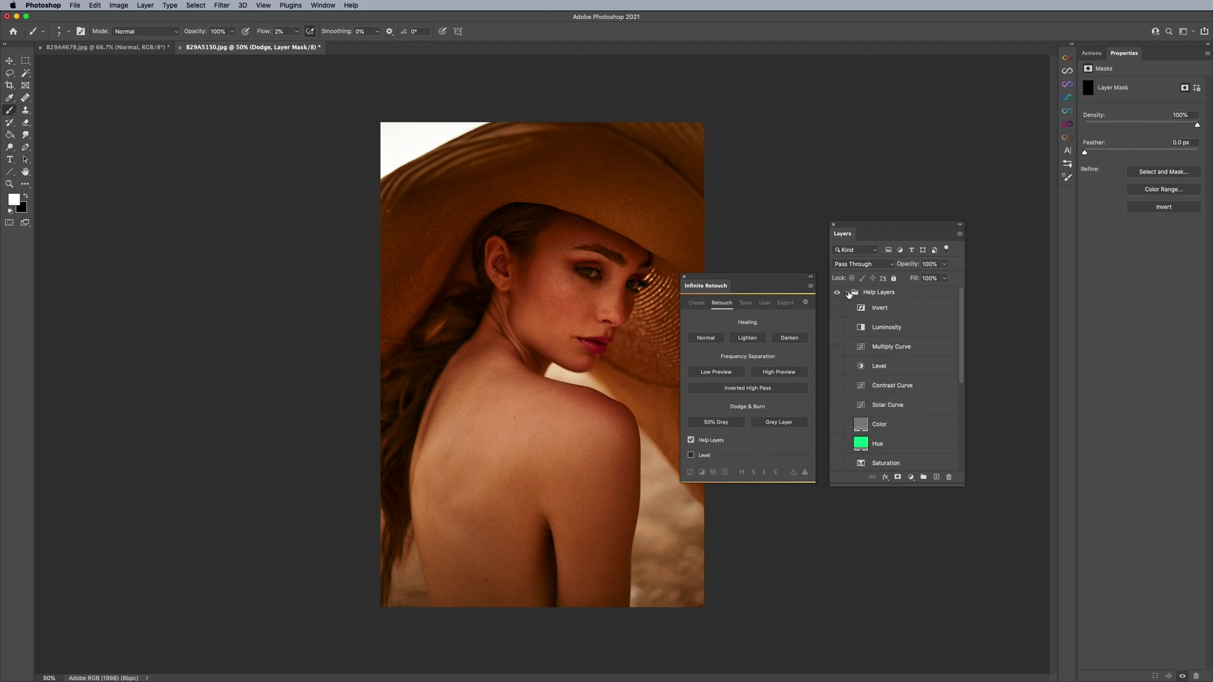
click(847, 293)
Step: Preview the photo through the luminosity, curve, color and saturation help layers one at a time, switching each off again
click(766, 473)
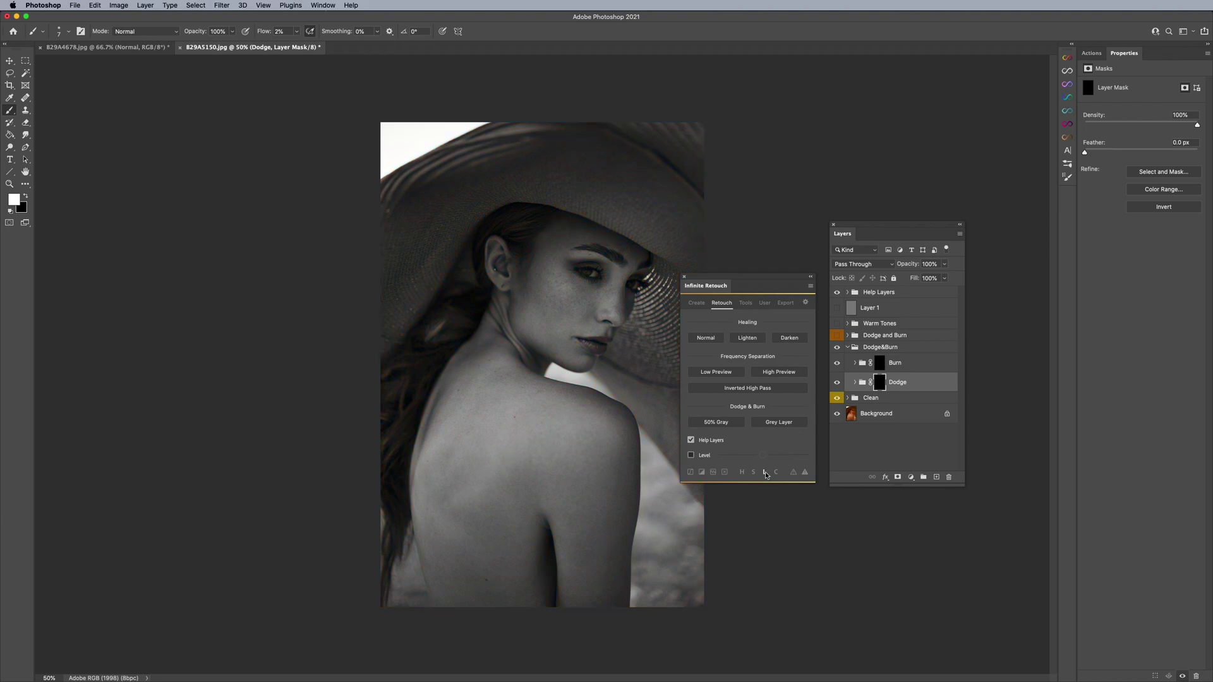
click(765, 473)
click(765, 473)
click(765, 474)
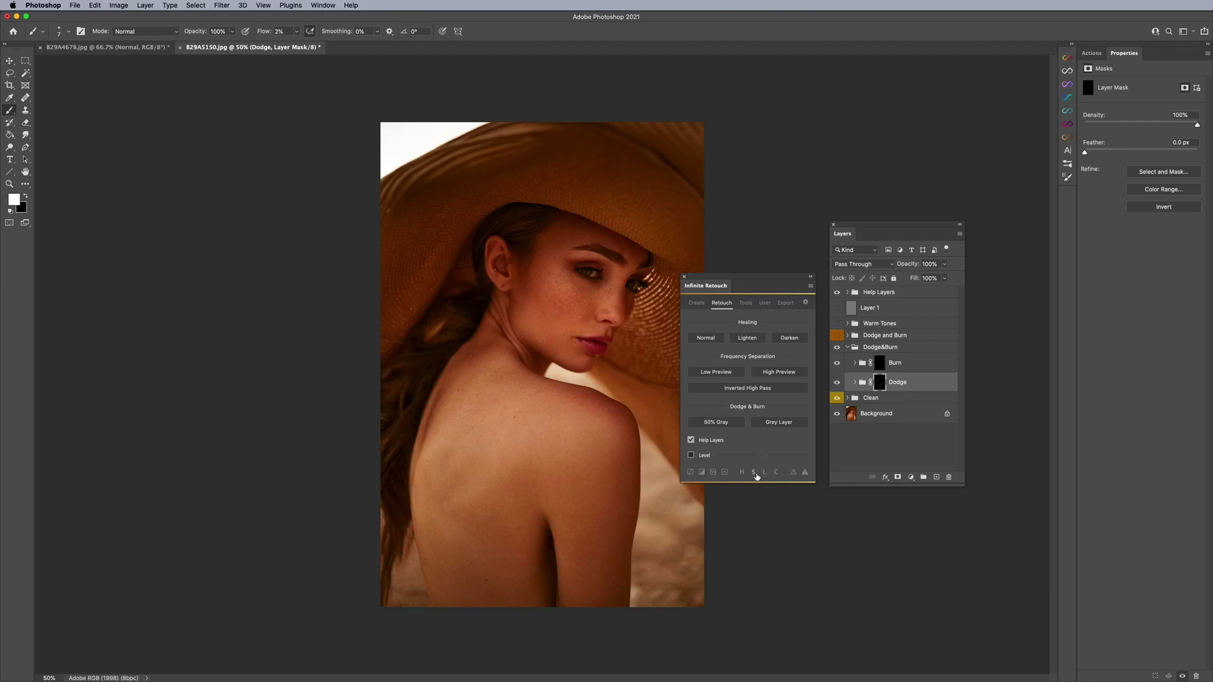
click(690, 472)
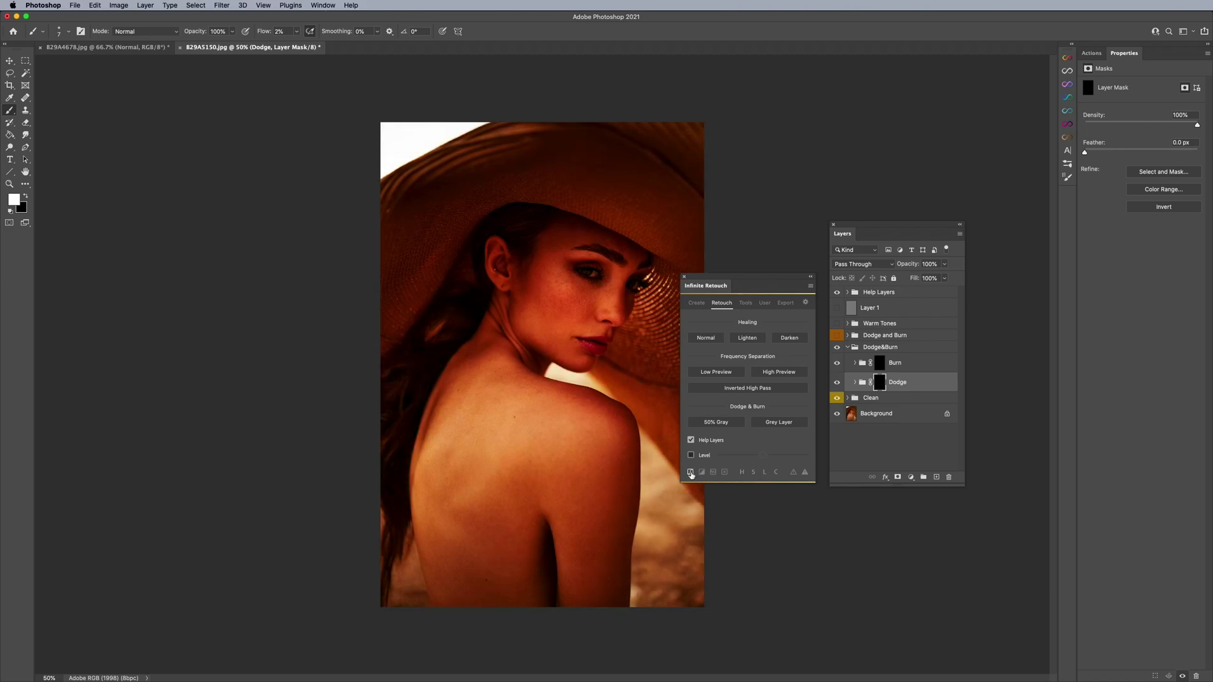
click(690, 473)
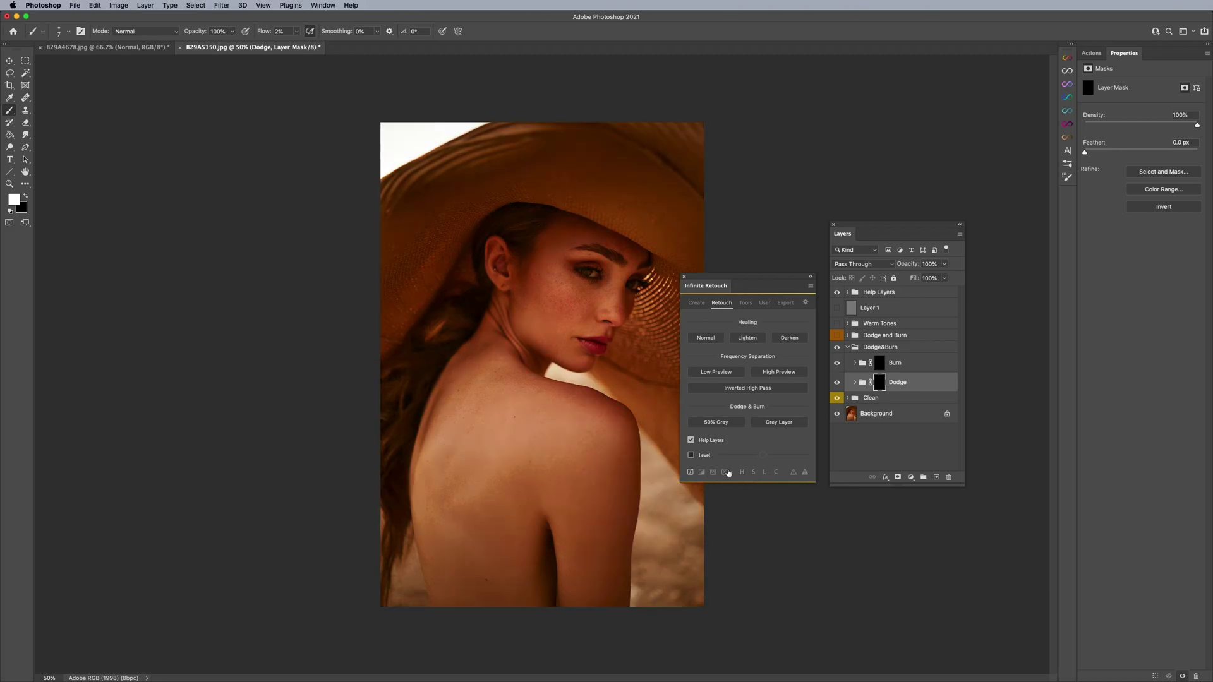
click(774, 474)
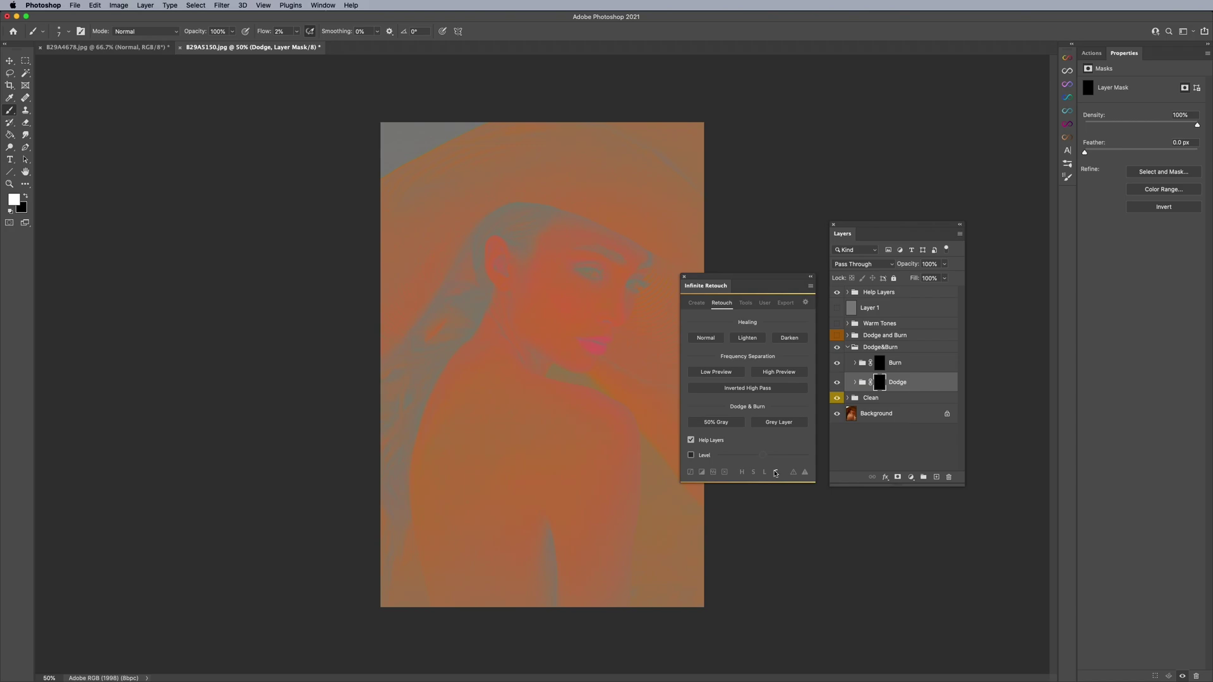
click(776, 474)
click(753, 474)
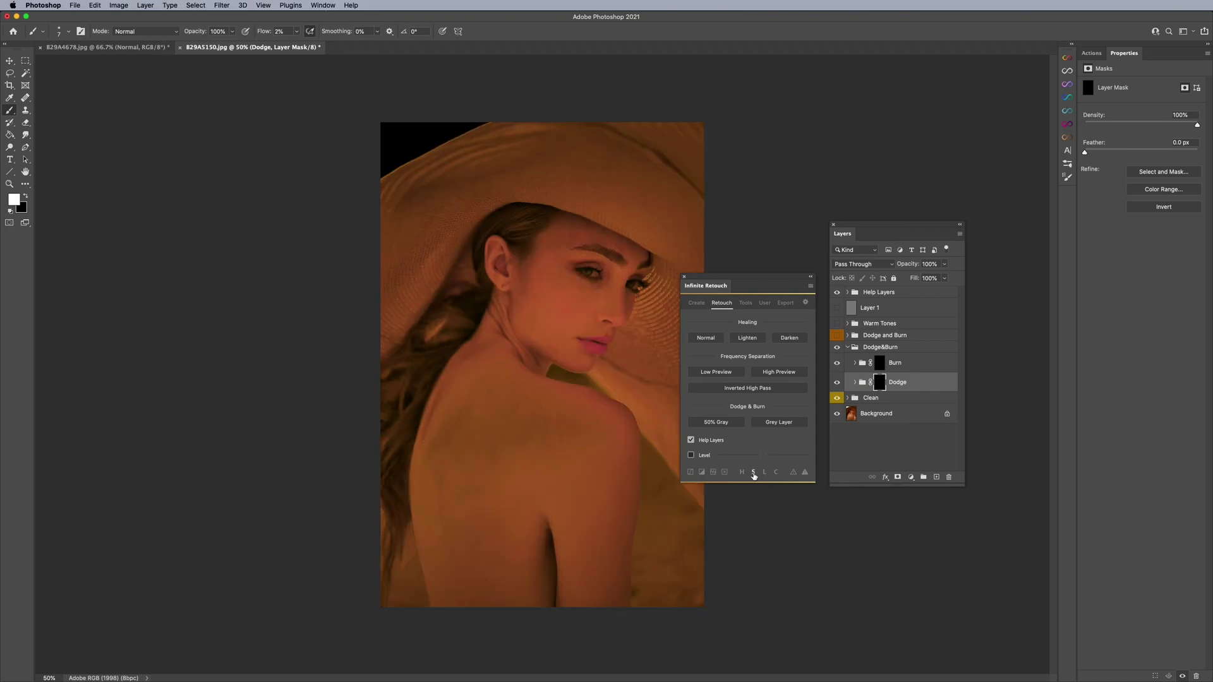
click(754, 475)
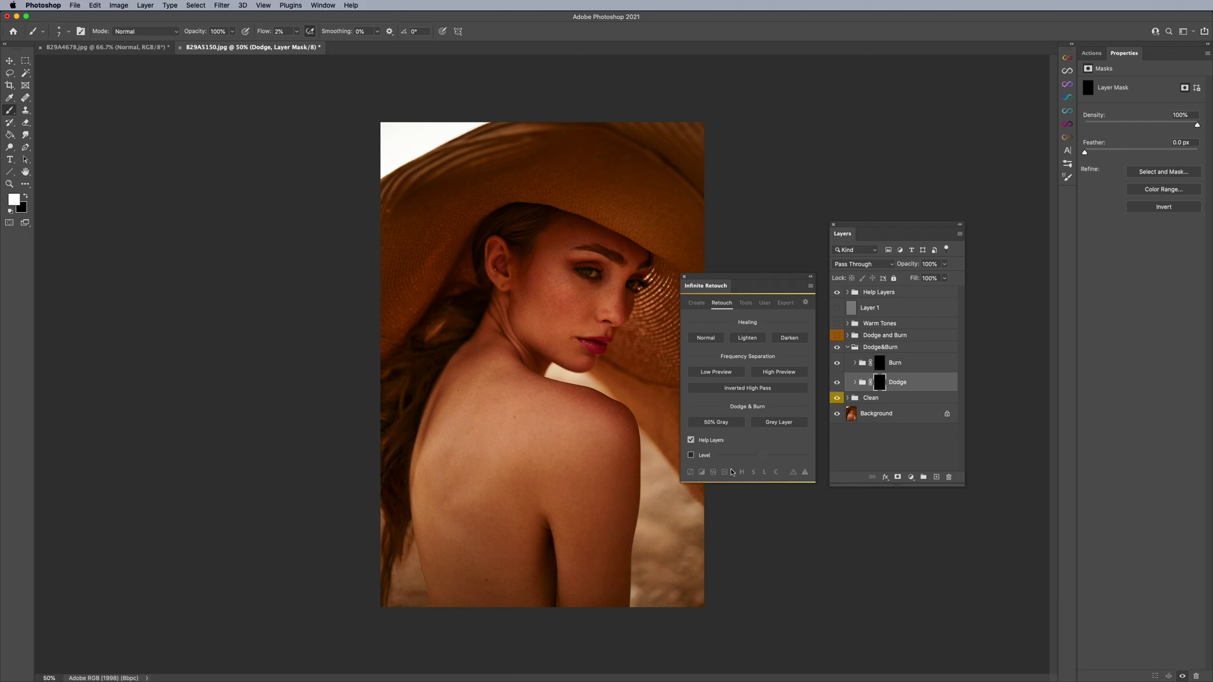
Step: Enable the Level help layer and try brighter and darker levels, leaving the preview moderately brightened
click(691, 455)
mouse_move(764, 457)
mouse_down()
mouse_move(753, 460)
mouse_move(777, 458)
mouse_up()
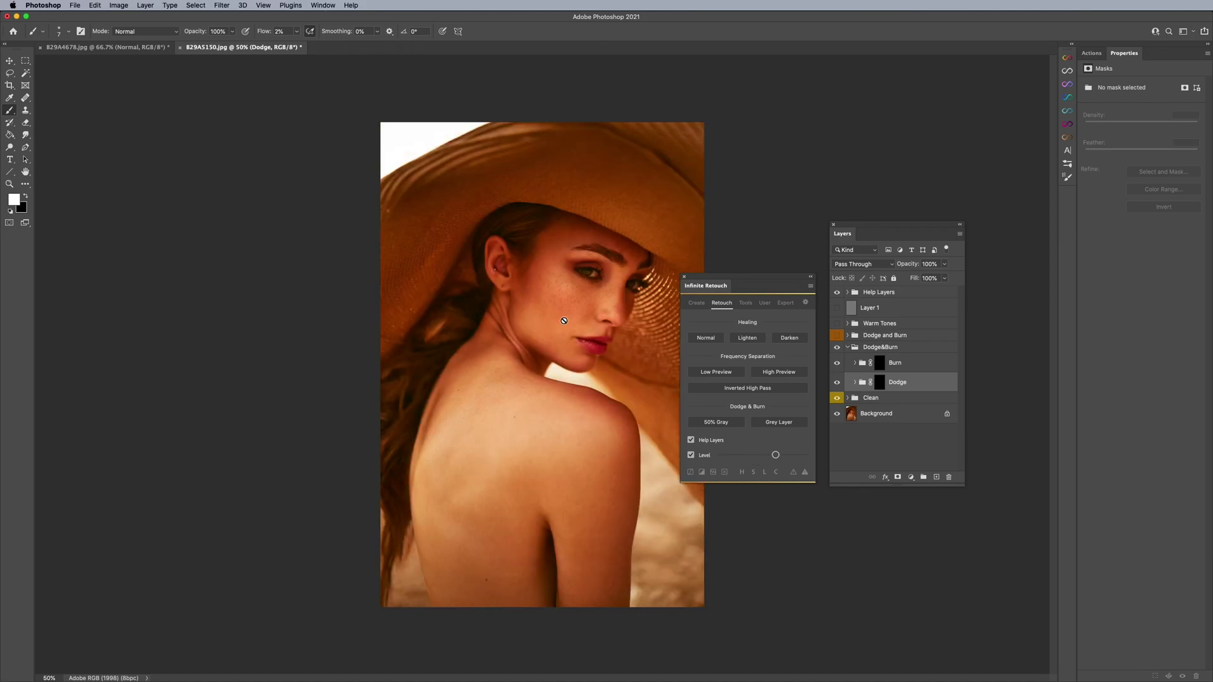
drag(775, 456, 739, 455)
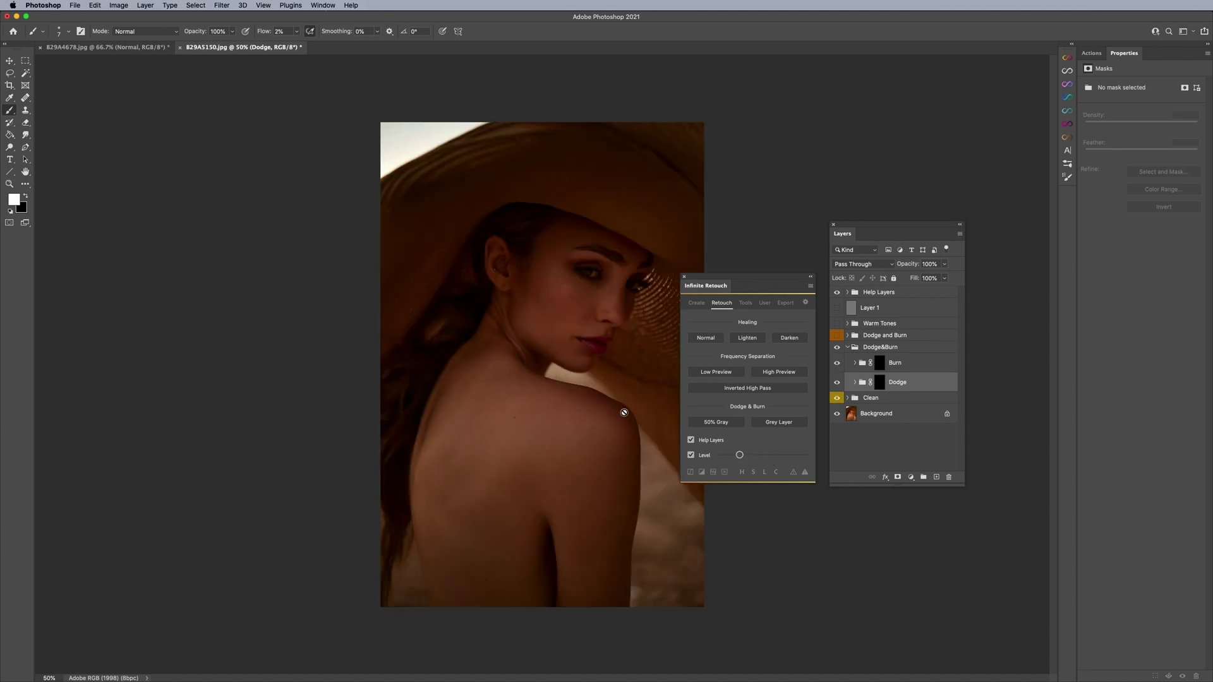
drag(739, 456, 771, 455)
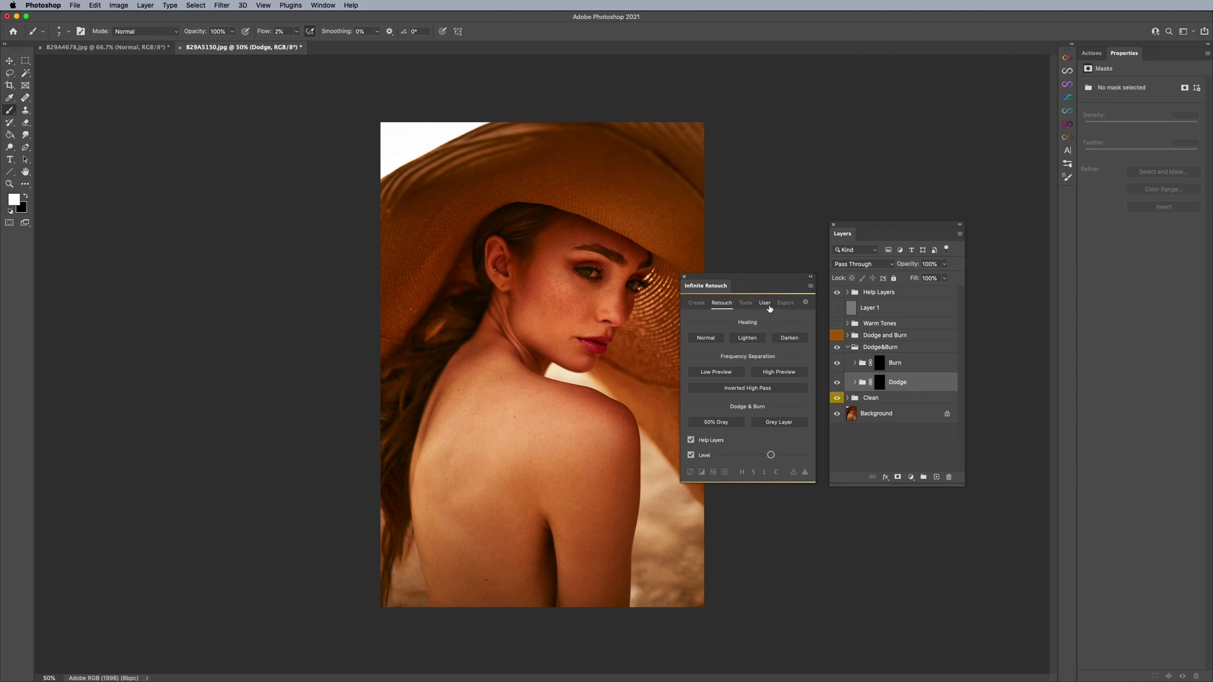
Step: Show the Infinite Retouch tools and delete the Dodge&Burn group
click(745, 303)
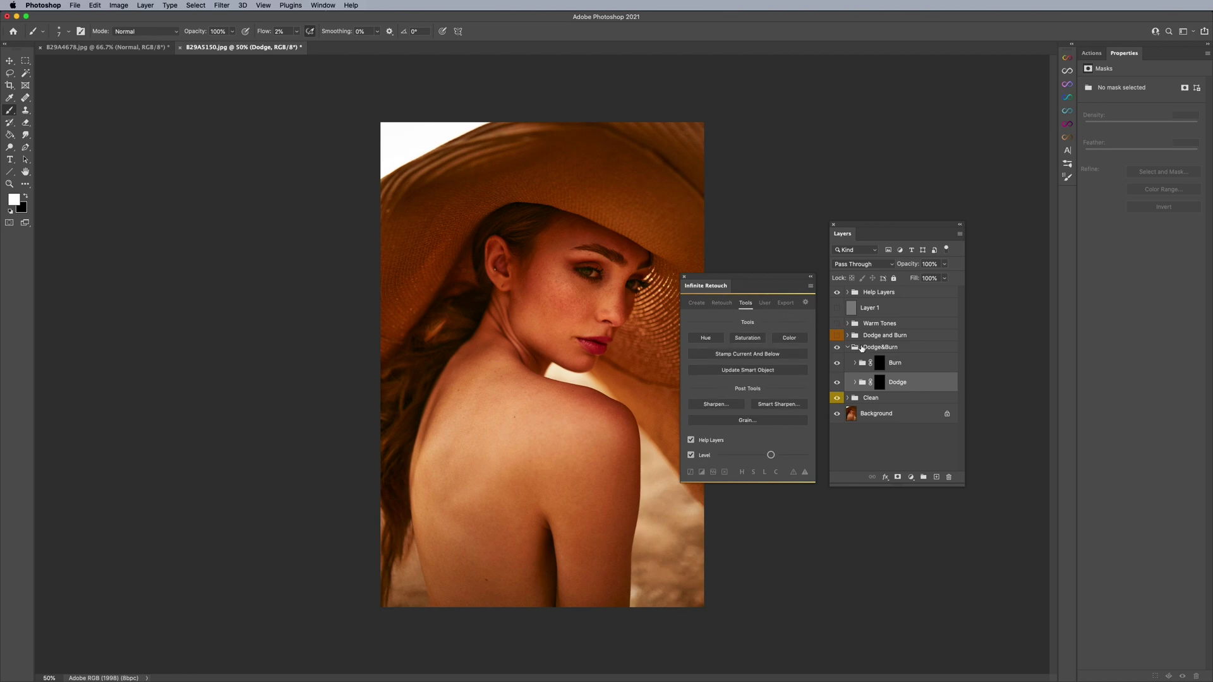
drag(861, 348, 950, 475)
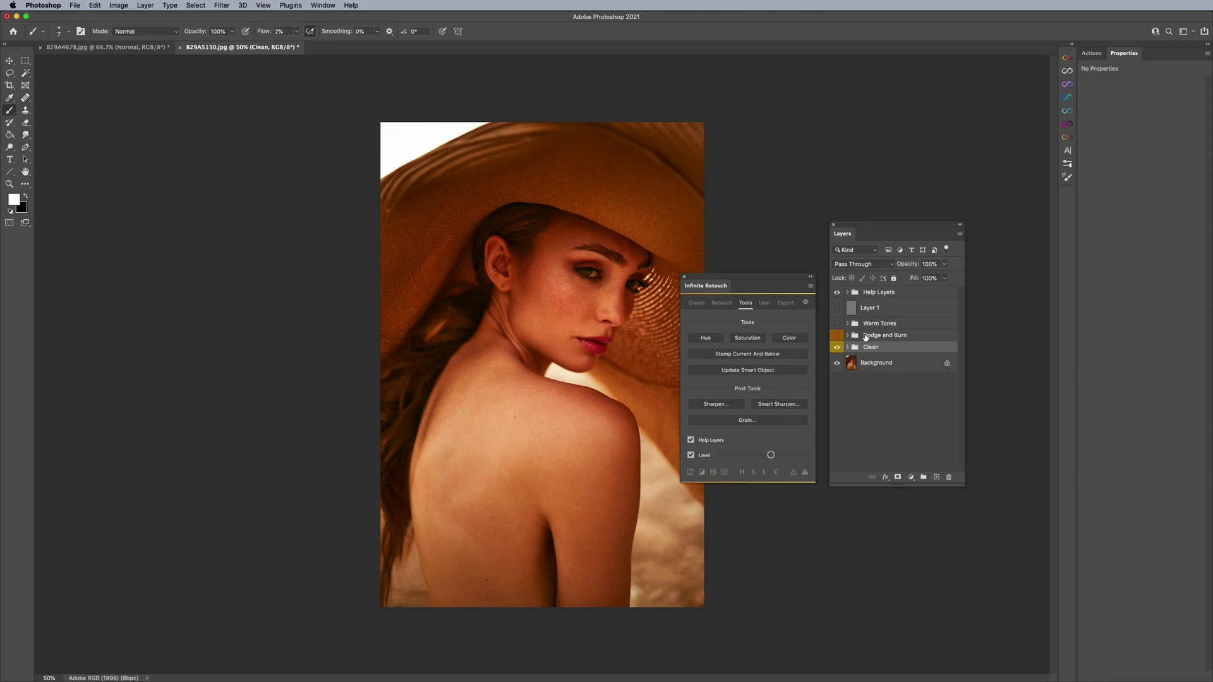
Step: Add Color, Saturation and Hue correction layers above the Dodge and Burn group, and stamp current and below above their group
click(865, 336)
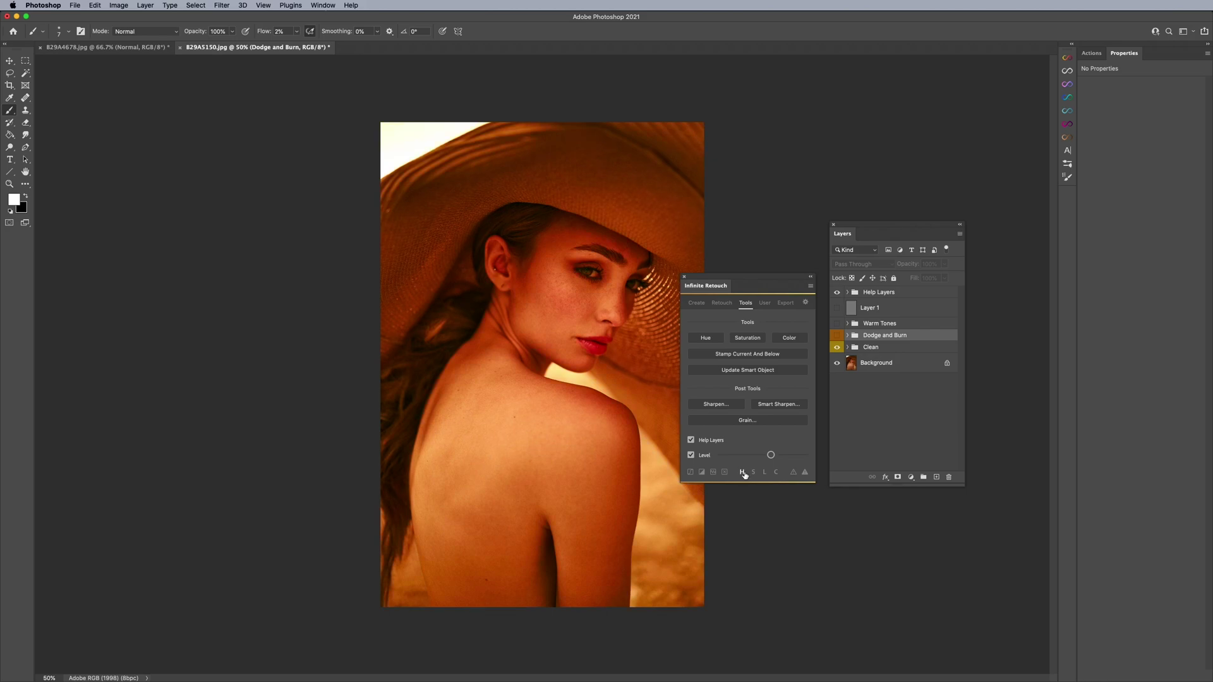
click(776, 473)
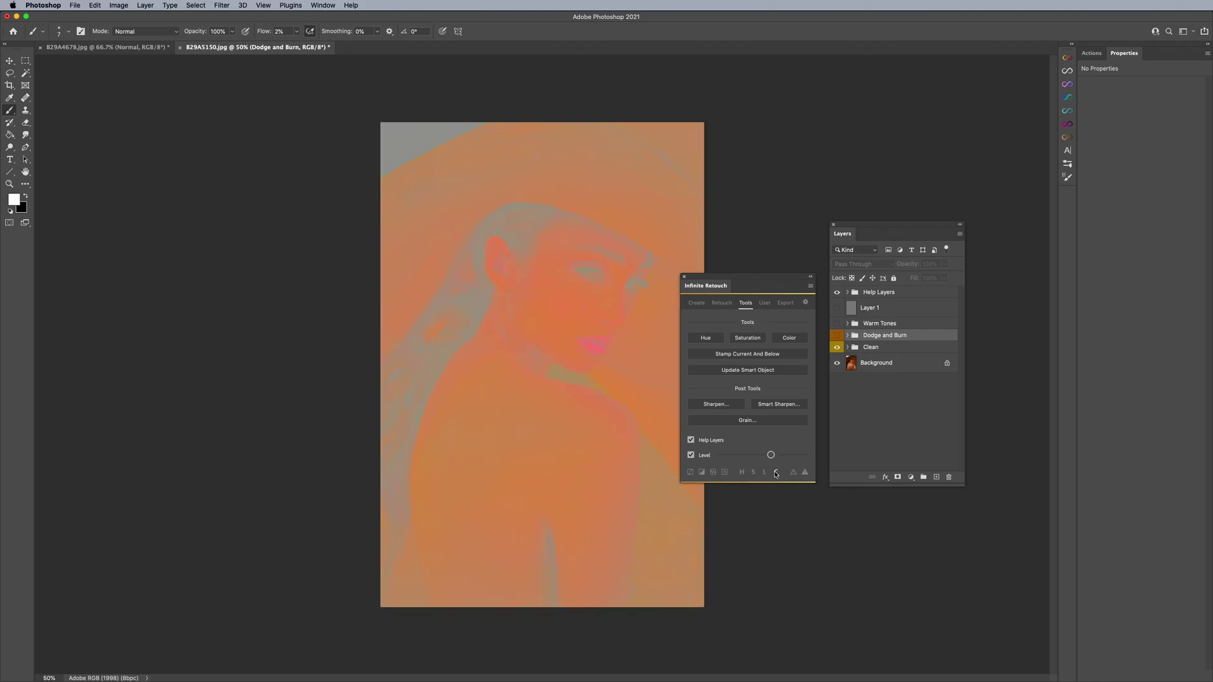
click(775, 473)
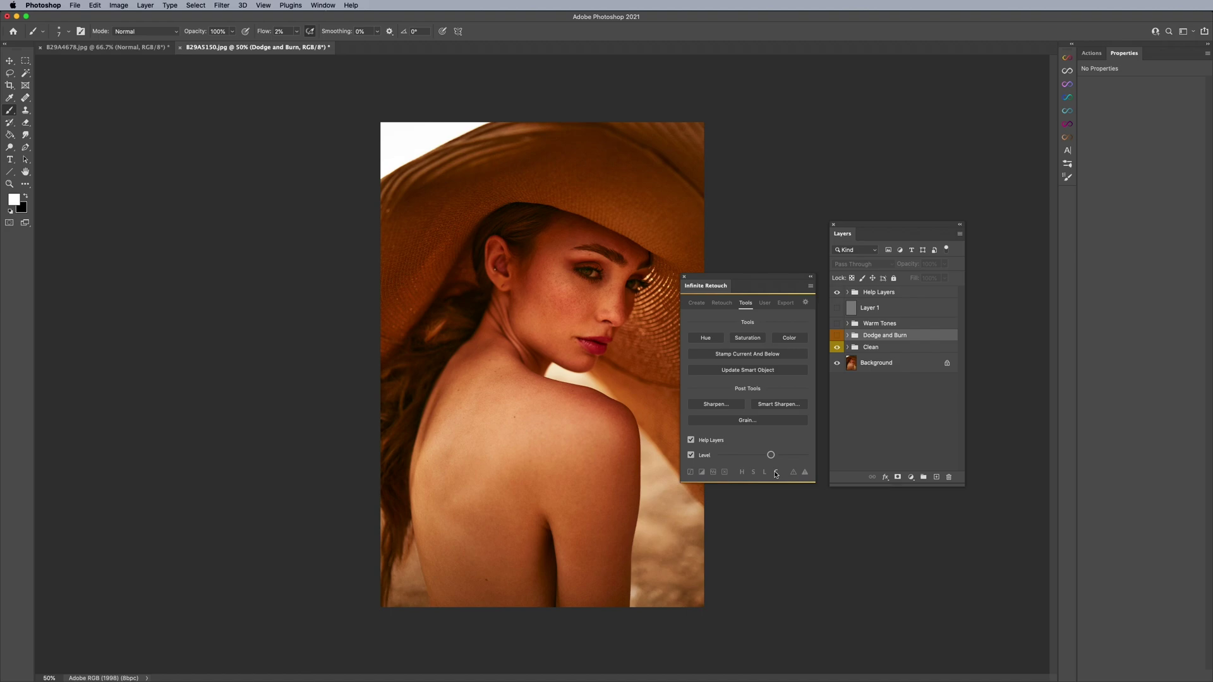
click(789, 340)
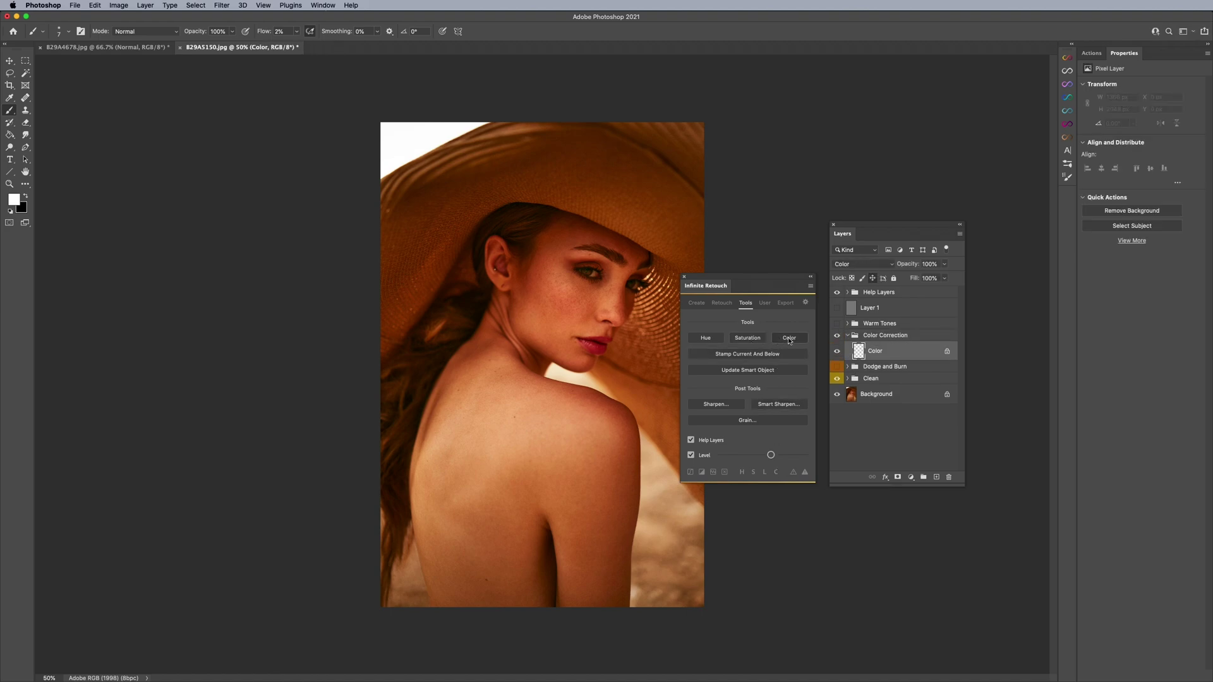
click(747, 338)
click(706, 338)
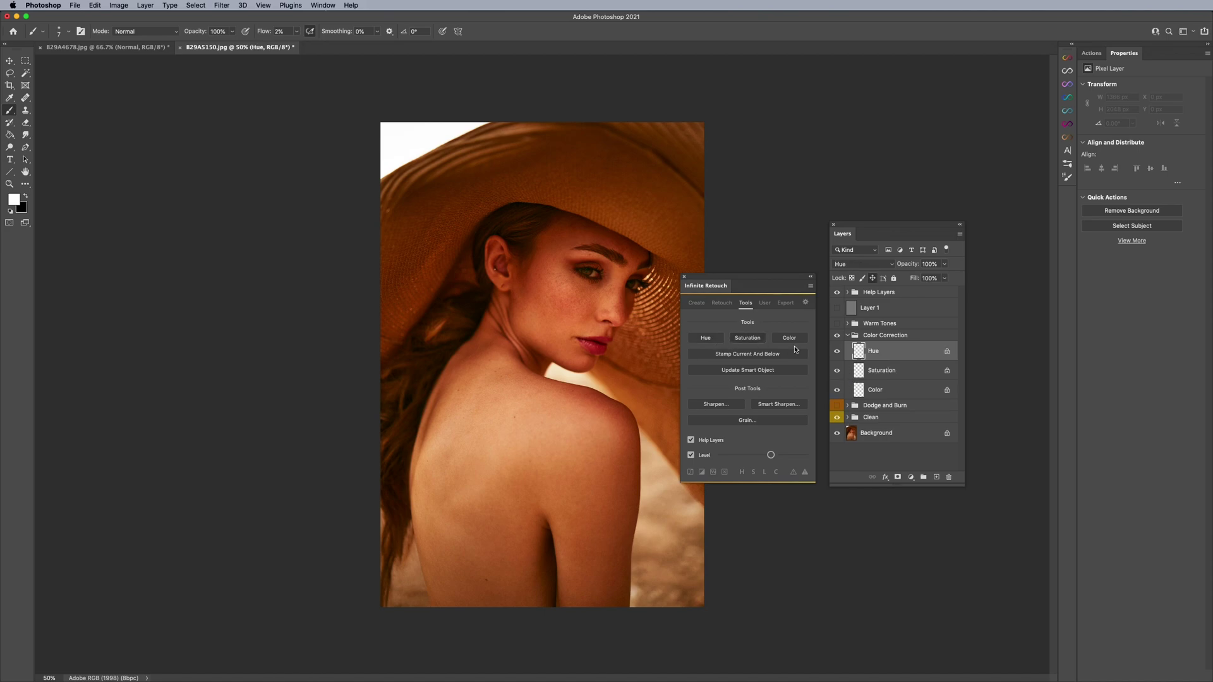
click(864, 337)
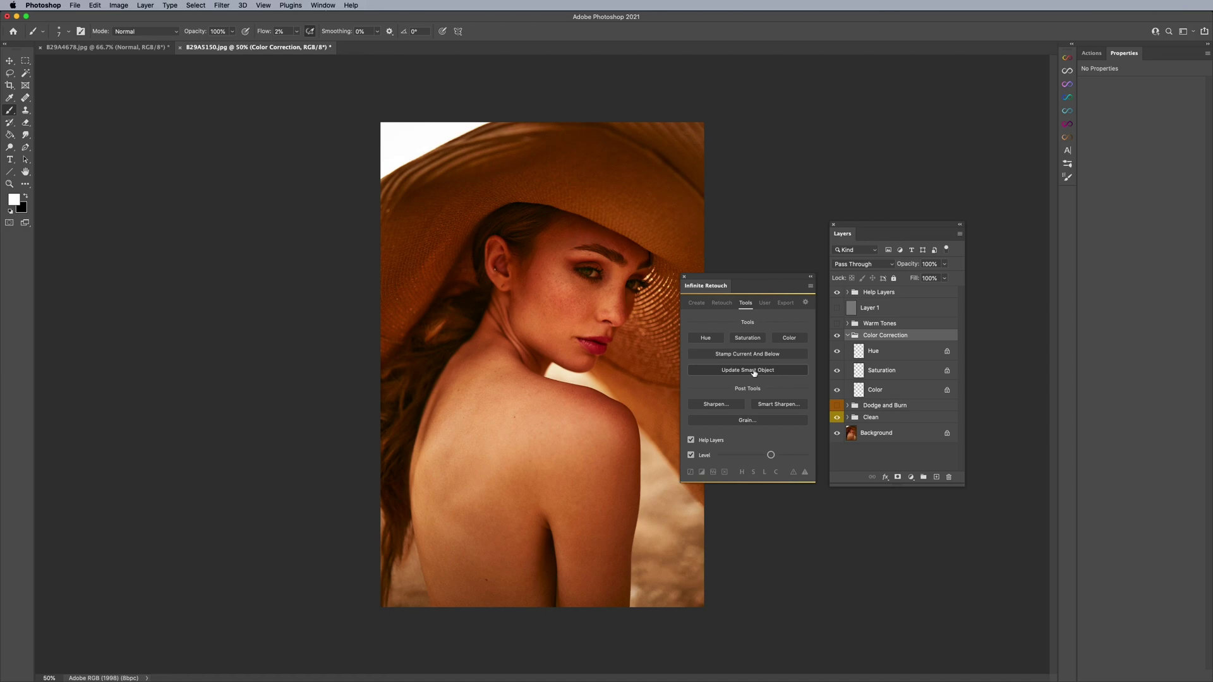
click(766, 354)
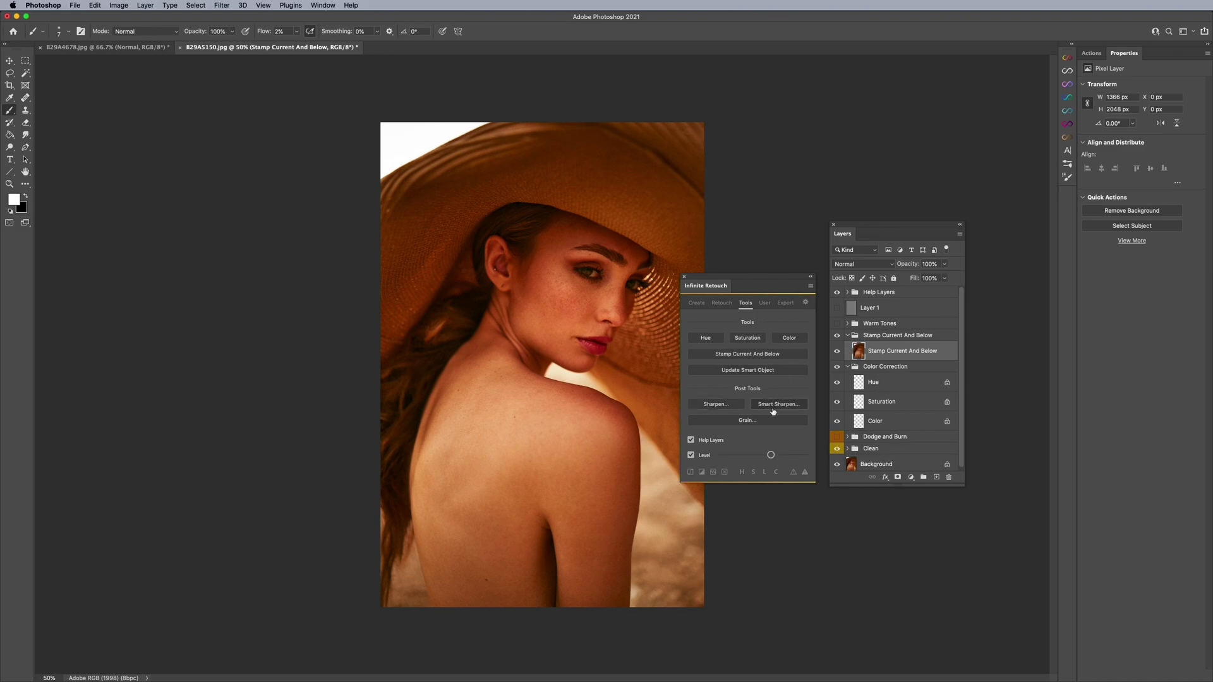
Step: Save a Sharpen preset named "Web" with a viewing distance of 31 inch, and leave the Sharpen settings without applying them
click(717, 404)
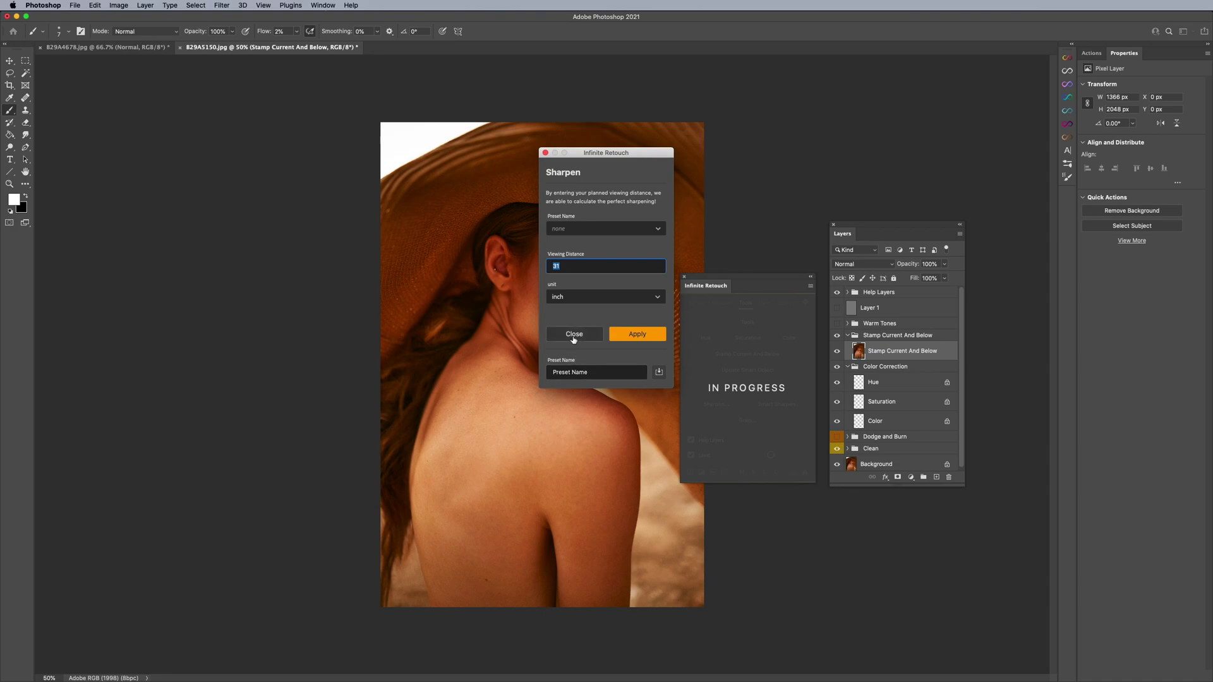
double_click(576, 371)
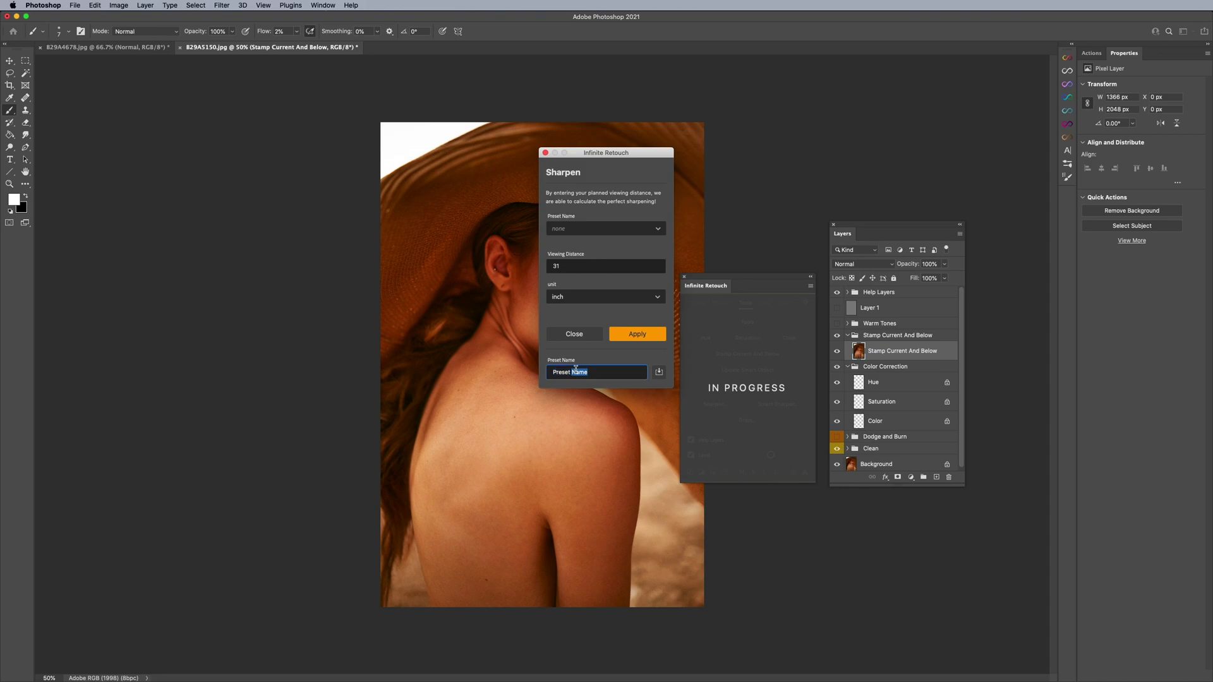
click(575, 270)
triple_click(590, 372)
text(Web)
click(664, 375)
click(567, 231)
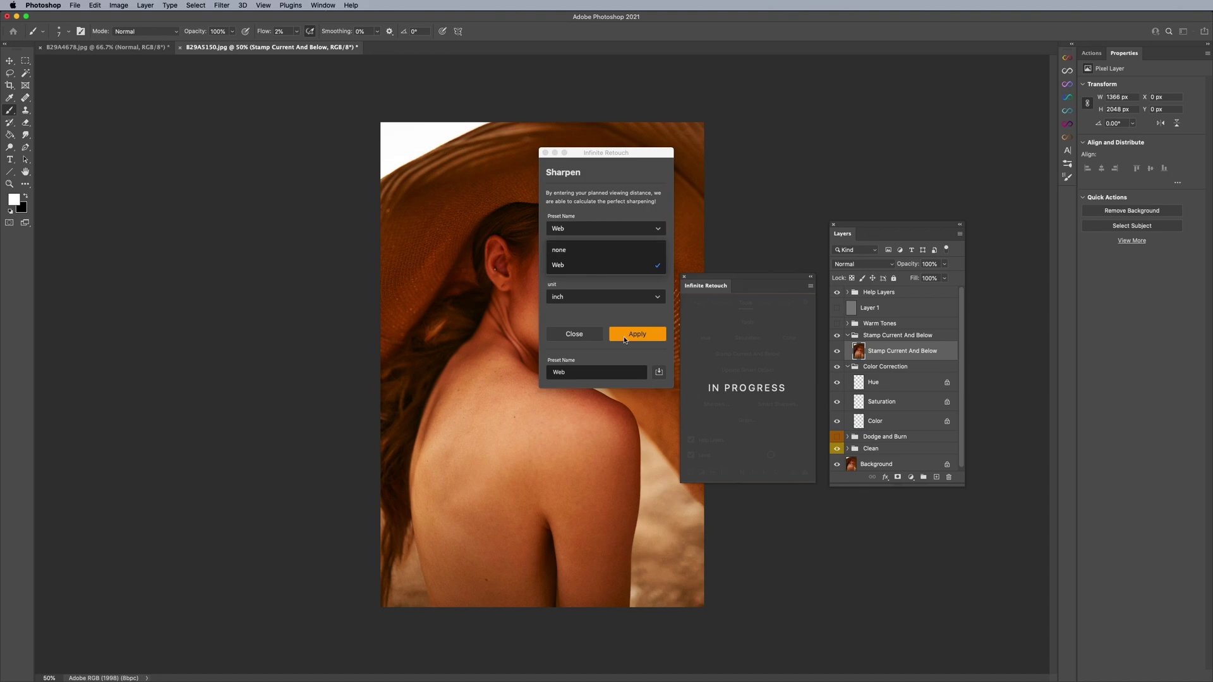
click(587, 338)
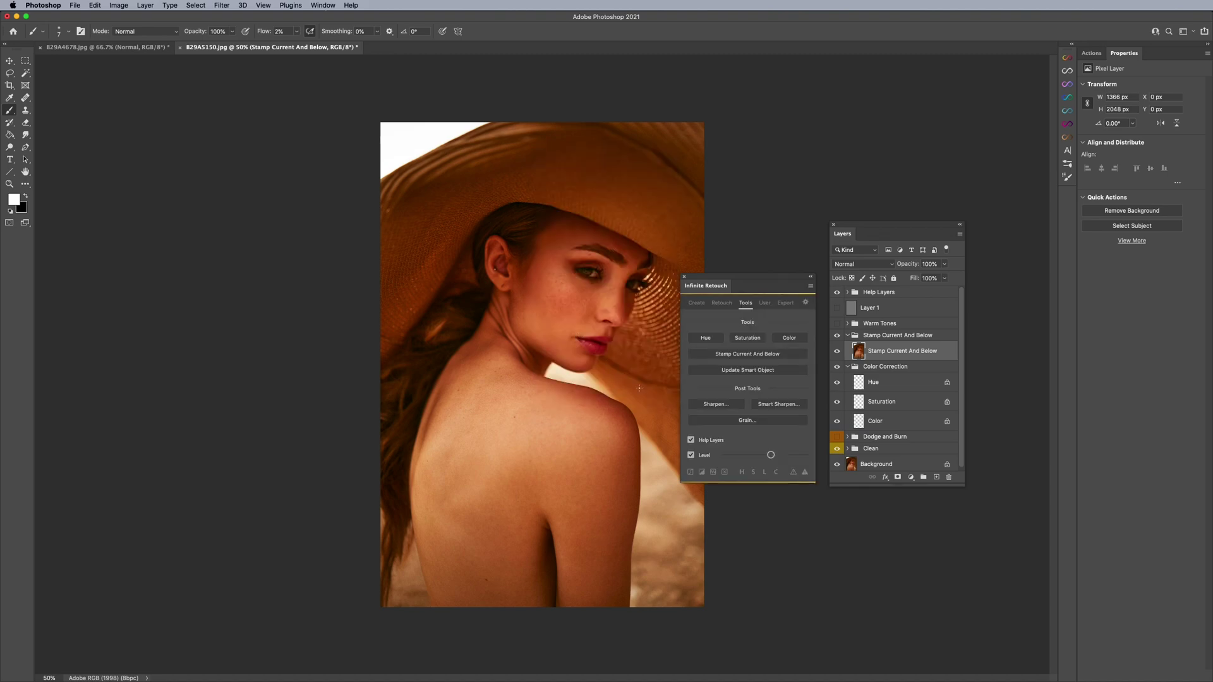
Step: View the Smart Sharpen settings for the photo and cancel the filter
click(778, 405)
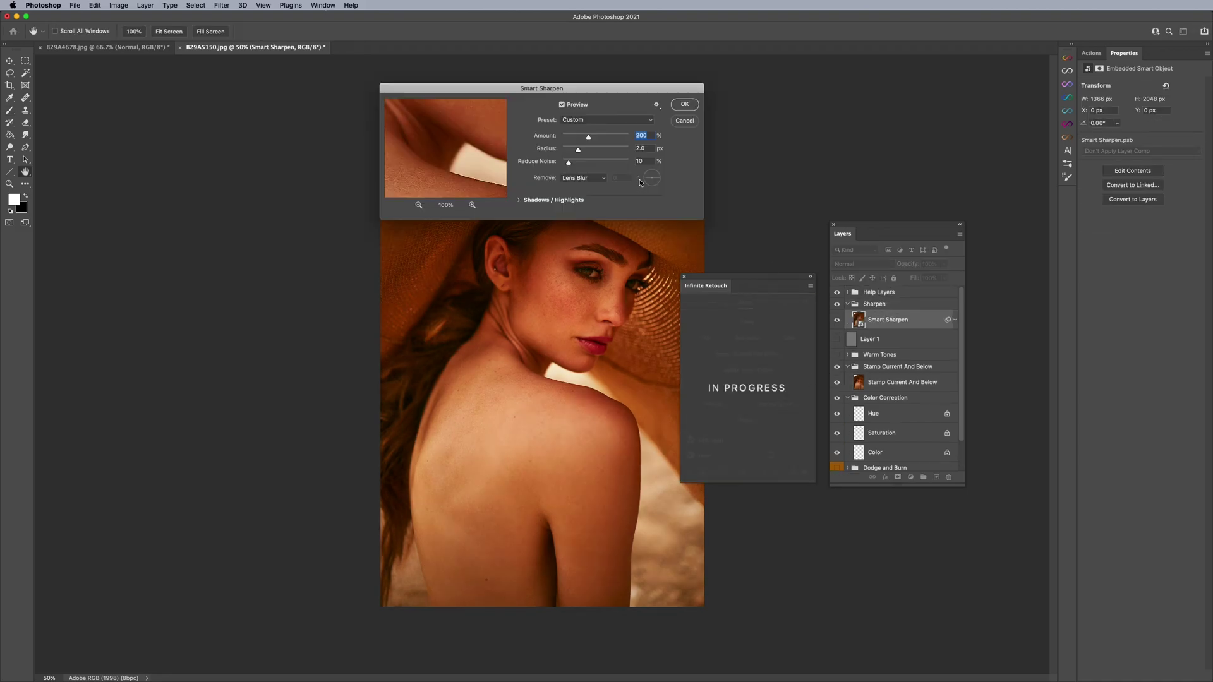
click(677, 119)
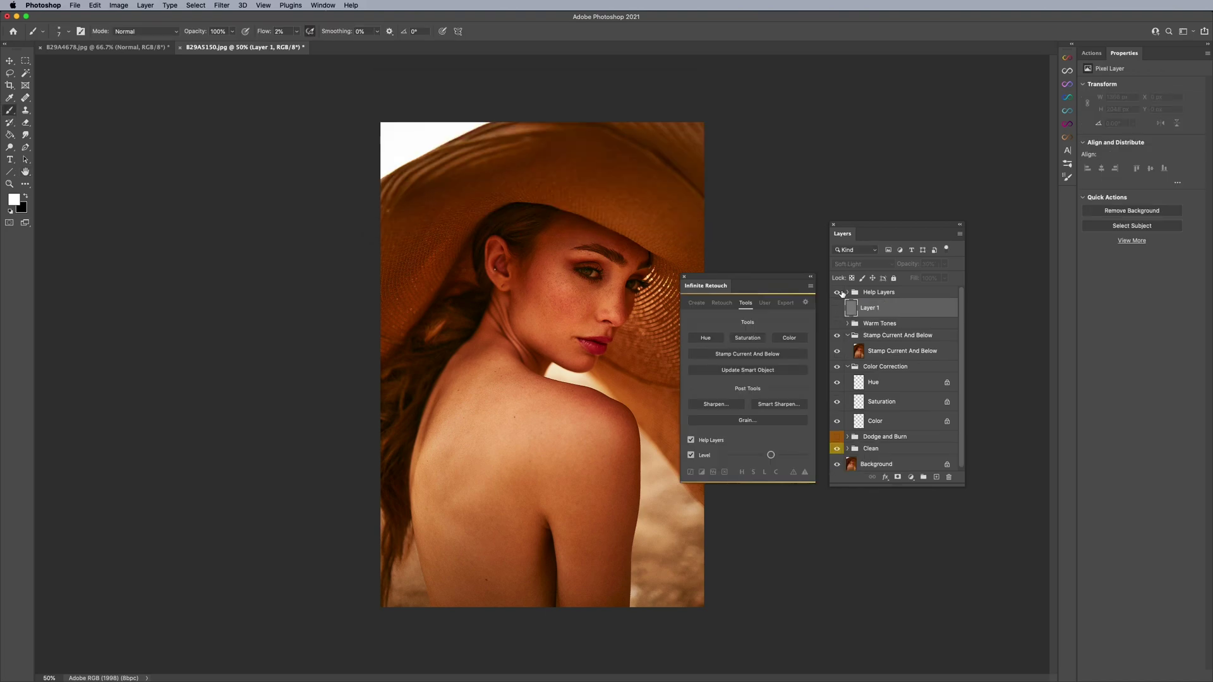
Step: Open the Grain settings and look through the options of the Digital Noise and Digital Grain methods
click(747, 420)
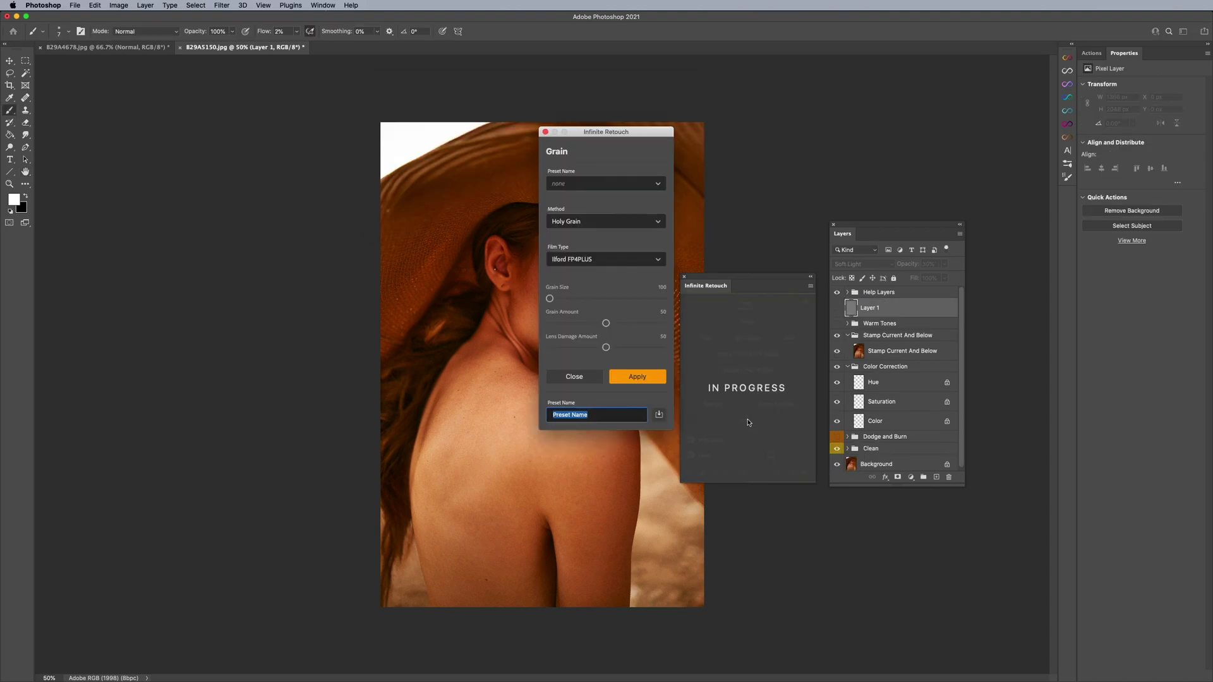
click(575, 222)
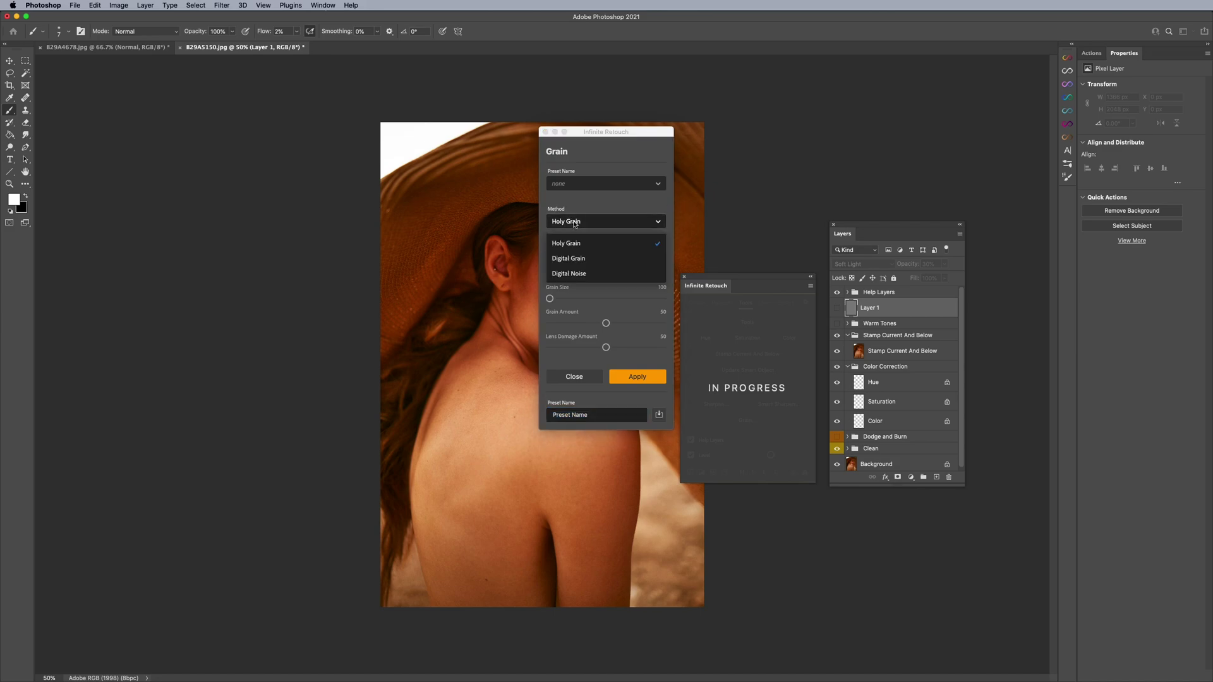
click(573, 272)
drag(606, 261, 566, 267)
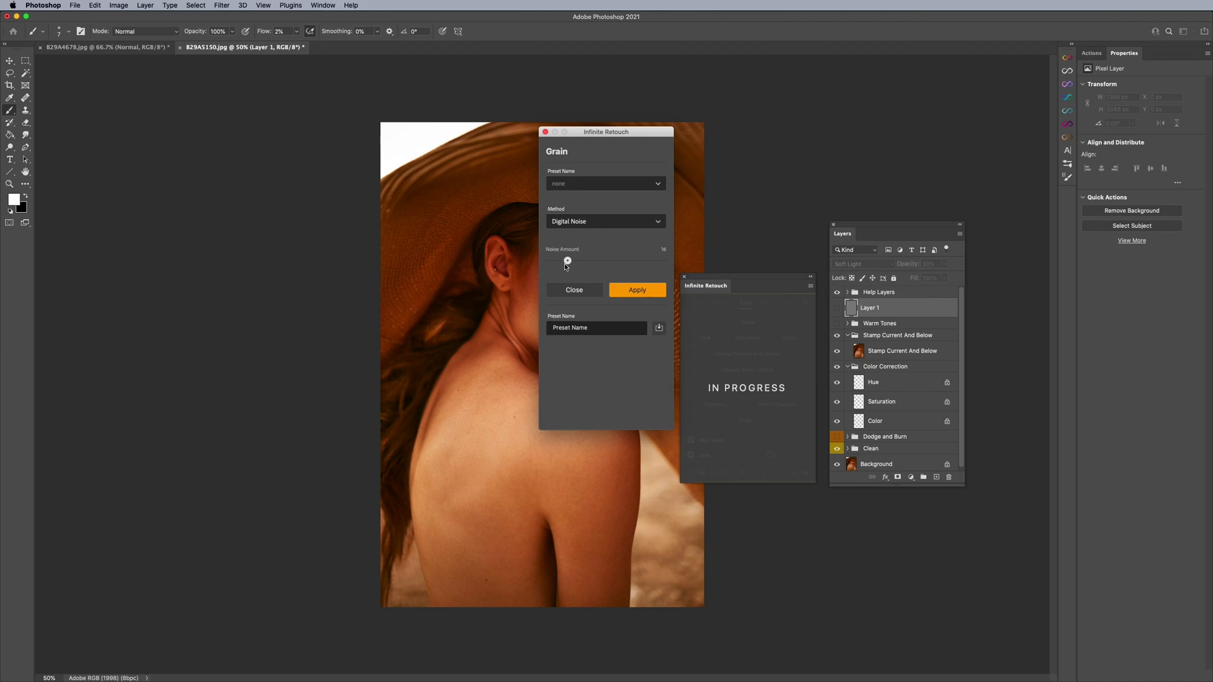
click(612, 222)
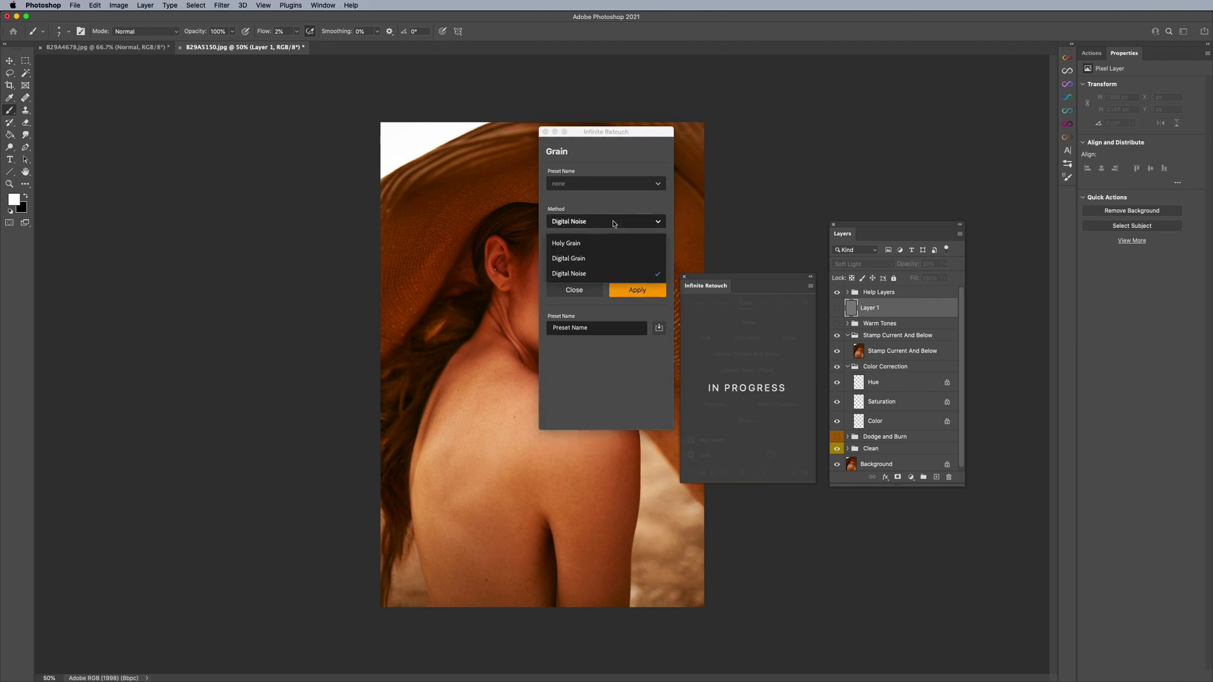
click(577, 260)
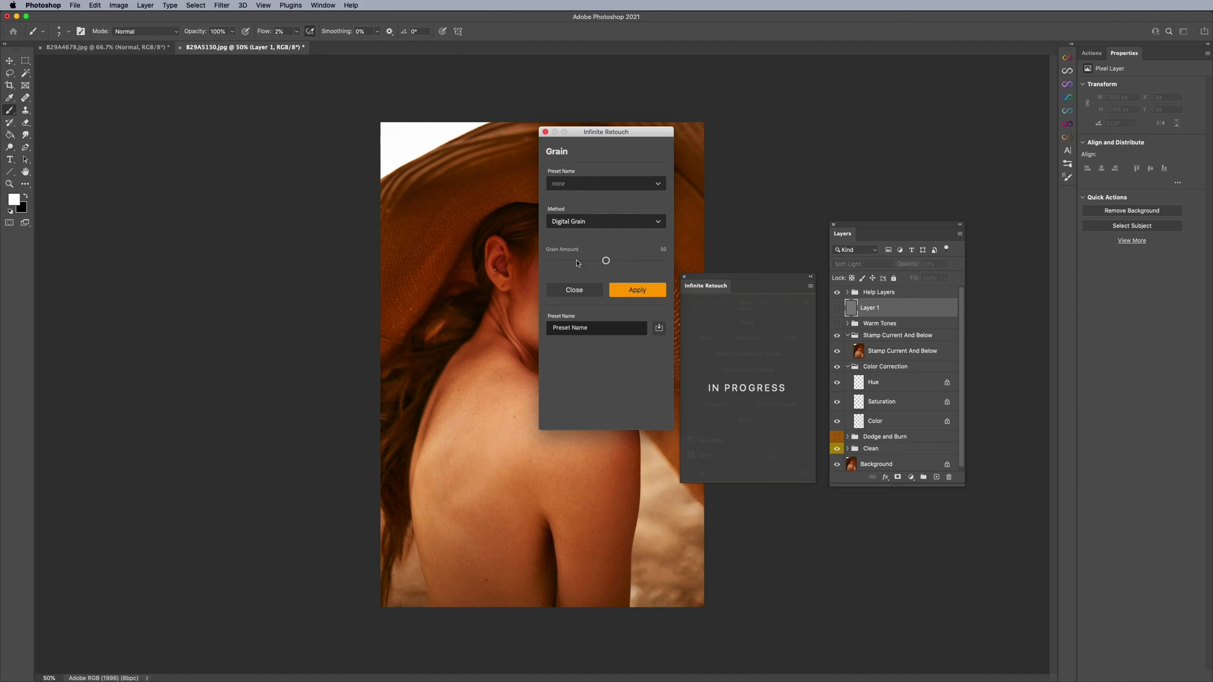
Step: Apply Holy Grain with the Kodak GOLD200 film type, a larger grain size and a stronger lens damage amount, and leave the Grain settings
click(594, 222)
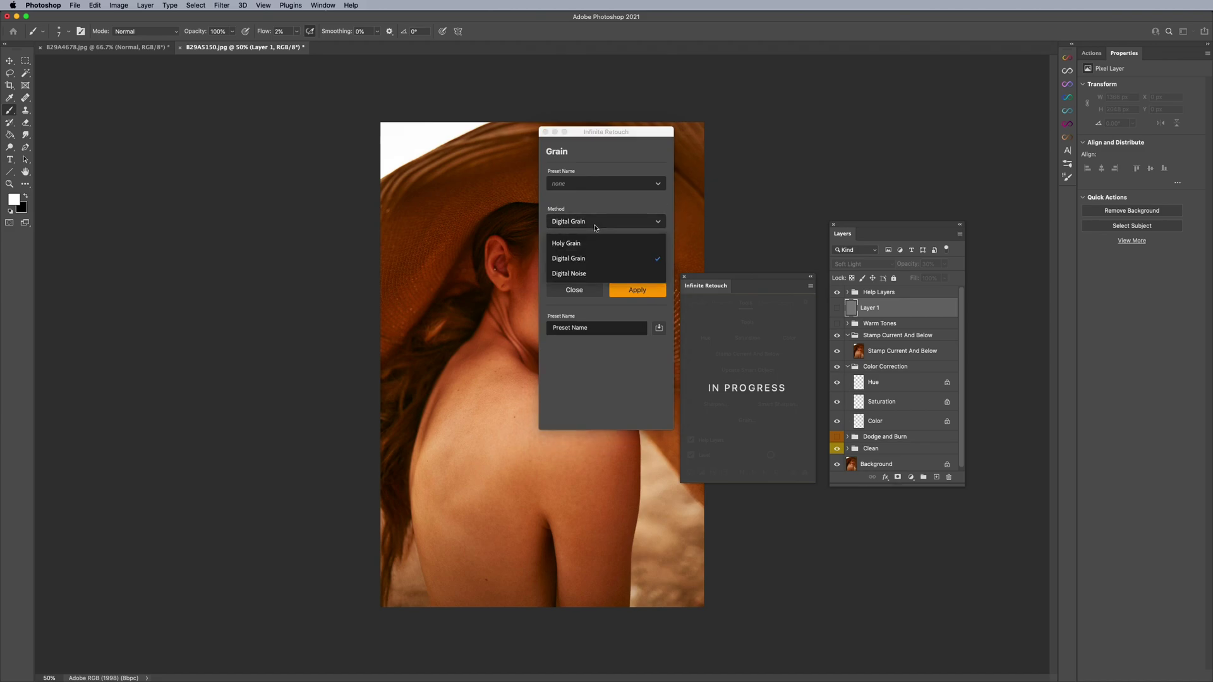
click(581, 244)
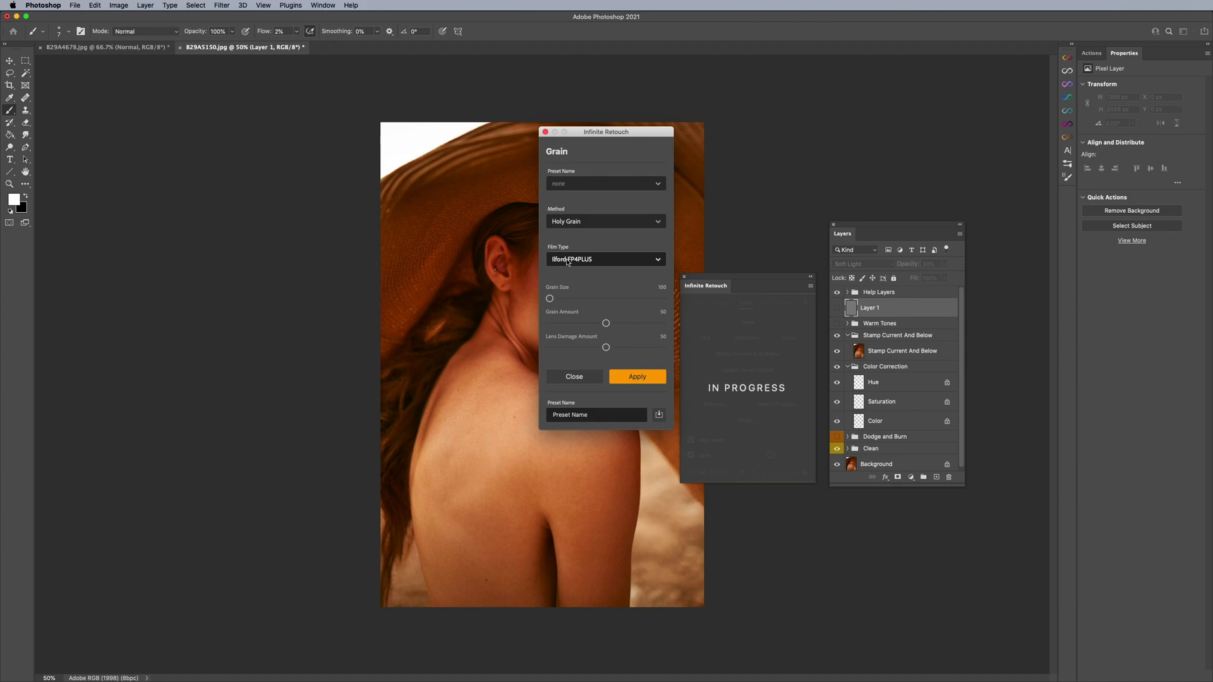
click(605, 260)
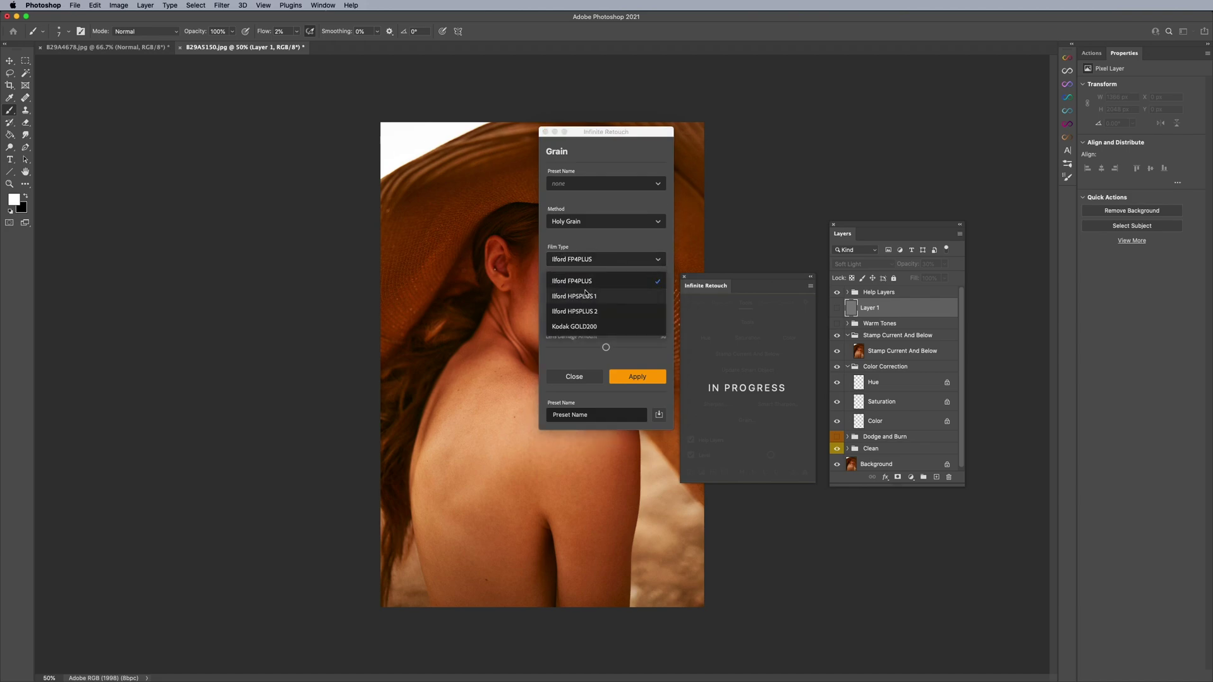
click(580, 325)
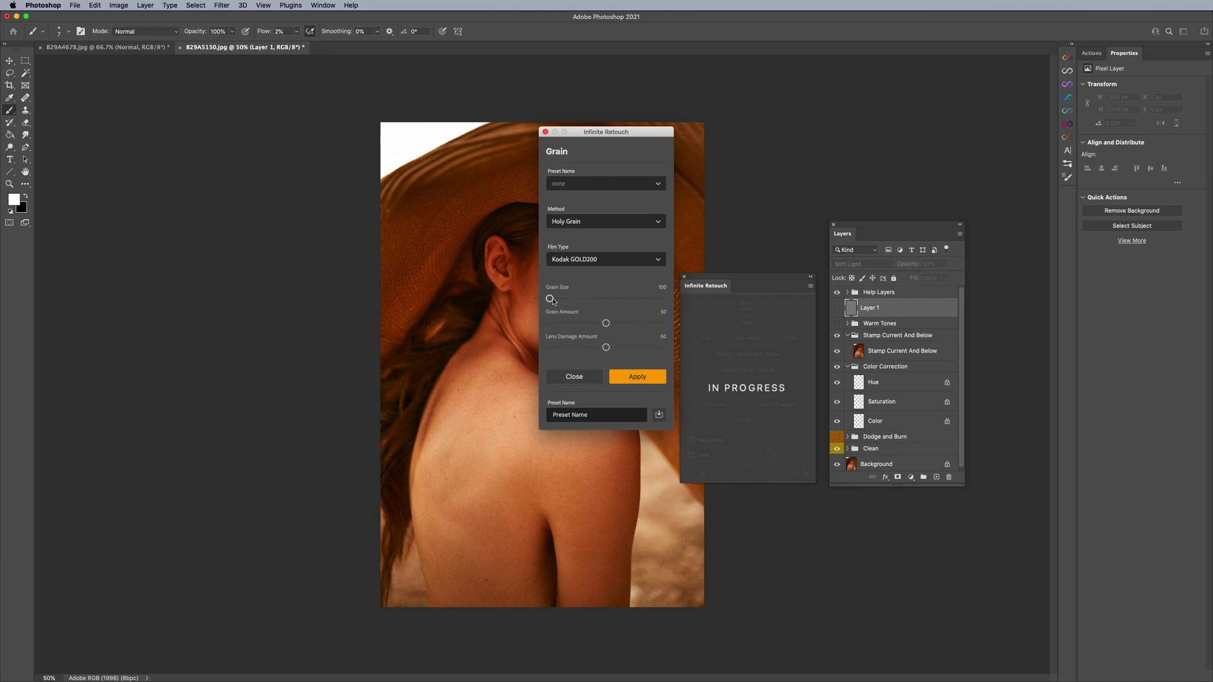
drag(552, 300, 576, 301)
drag(646, 353, 651, 354)
click(627, 377)
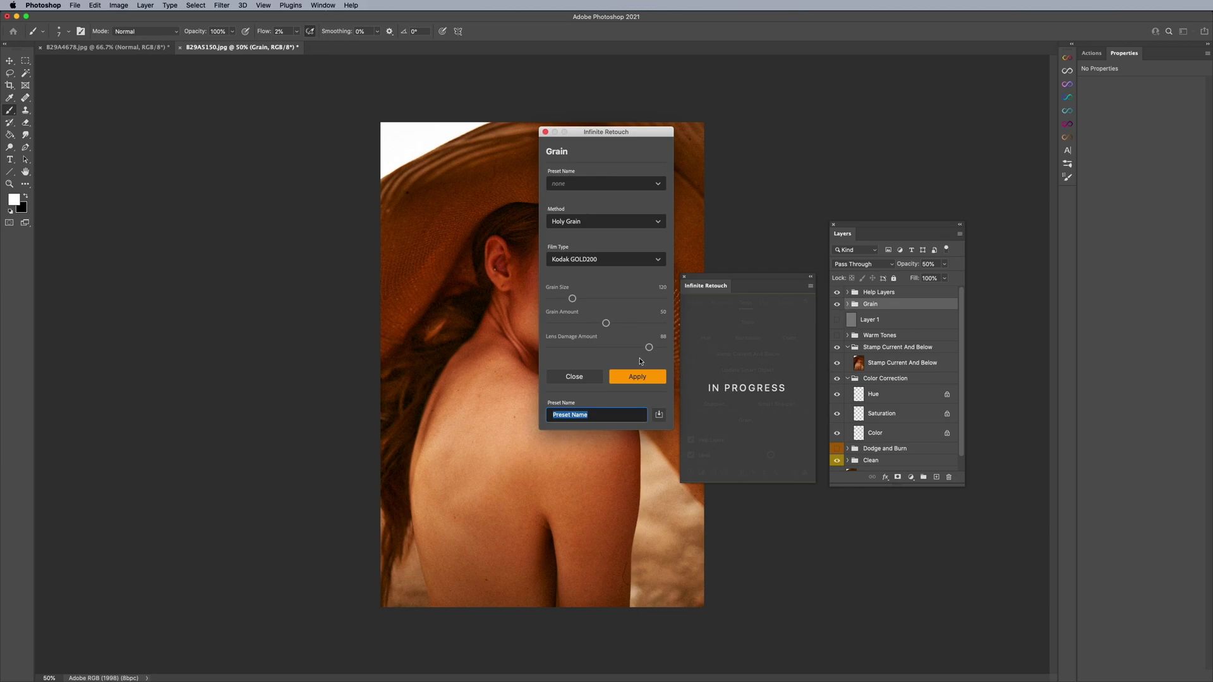
click(588, 378)
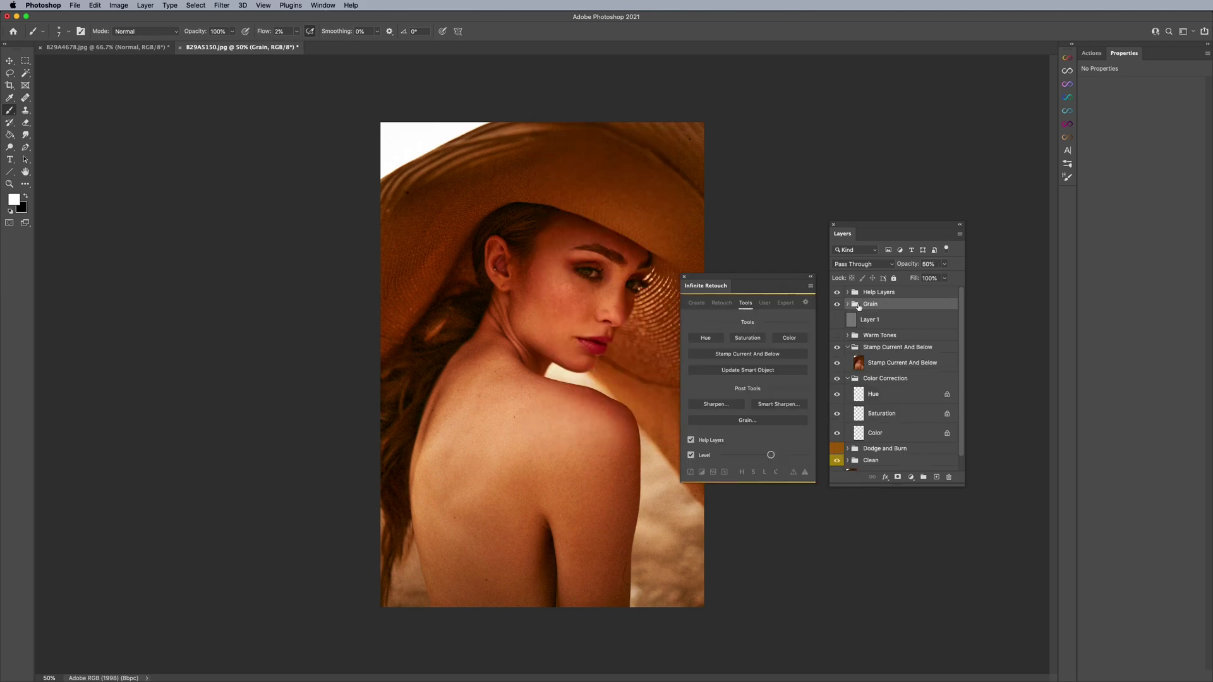
Step: Expand the Grain group and inspect its lens damage and grain across the hat, face and shoulder at 100%
click(848, 305)
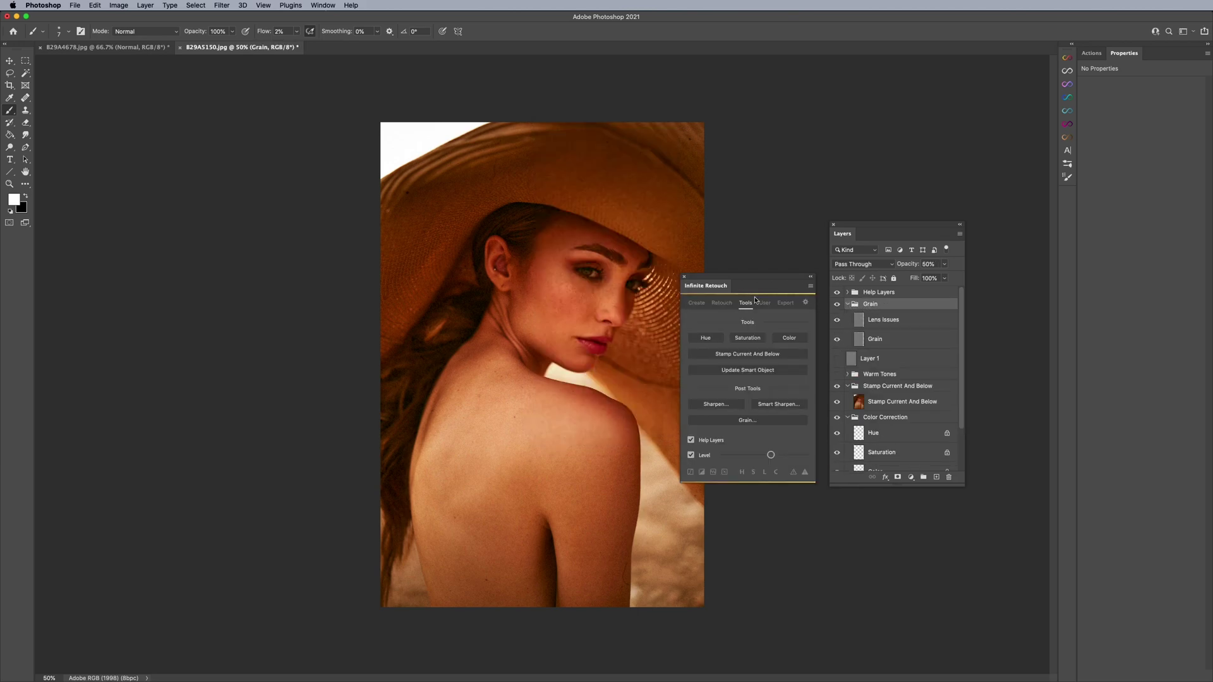
click(601, 281)
click(554, 271)
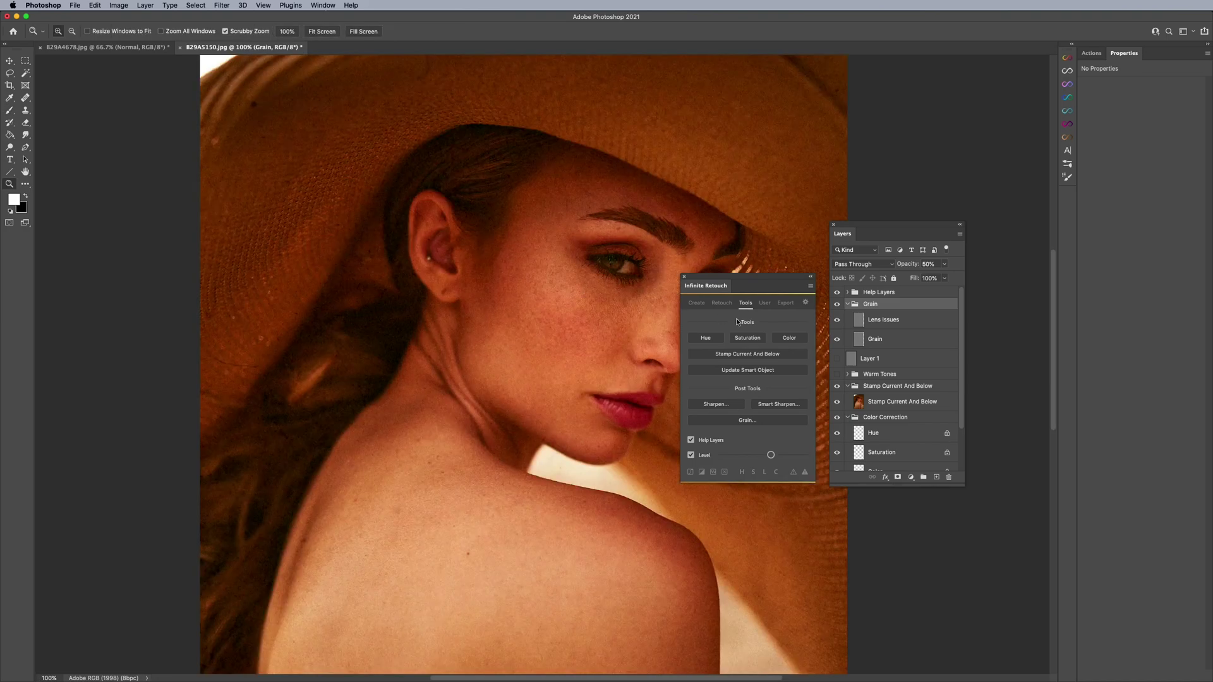
click(836, 320)
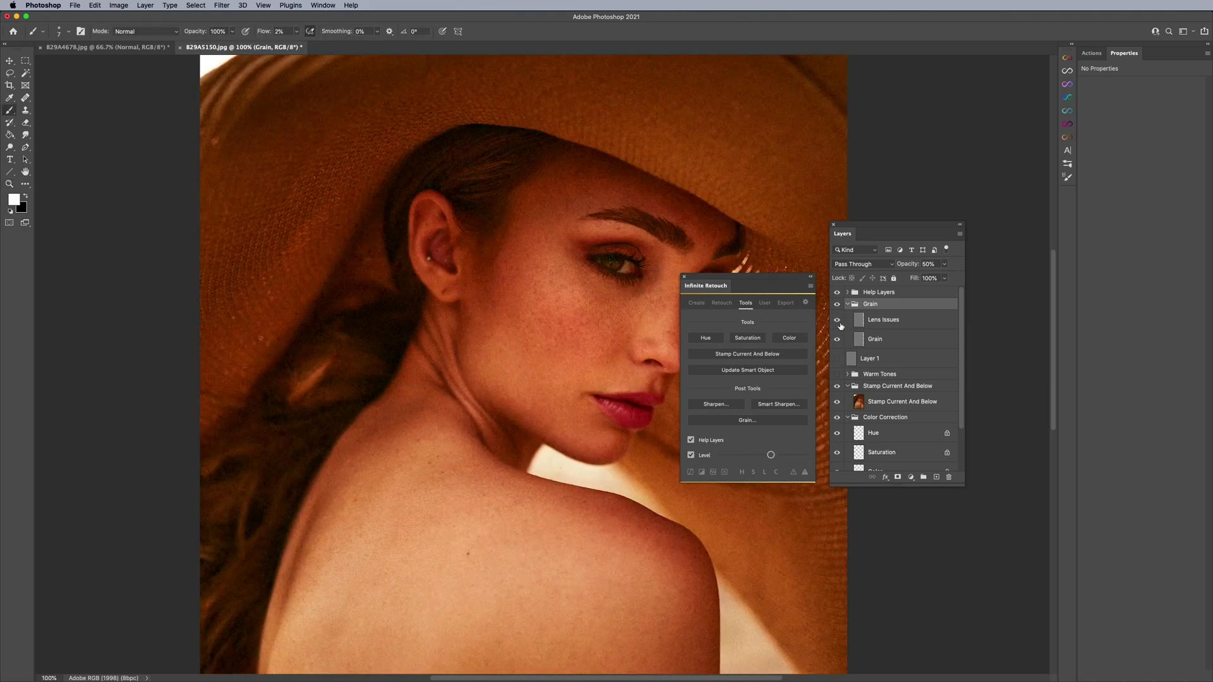
drag(330, 153, 354, 248)
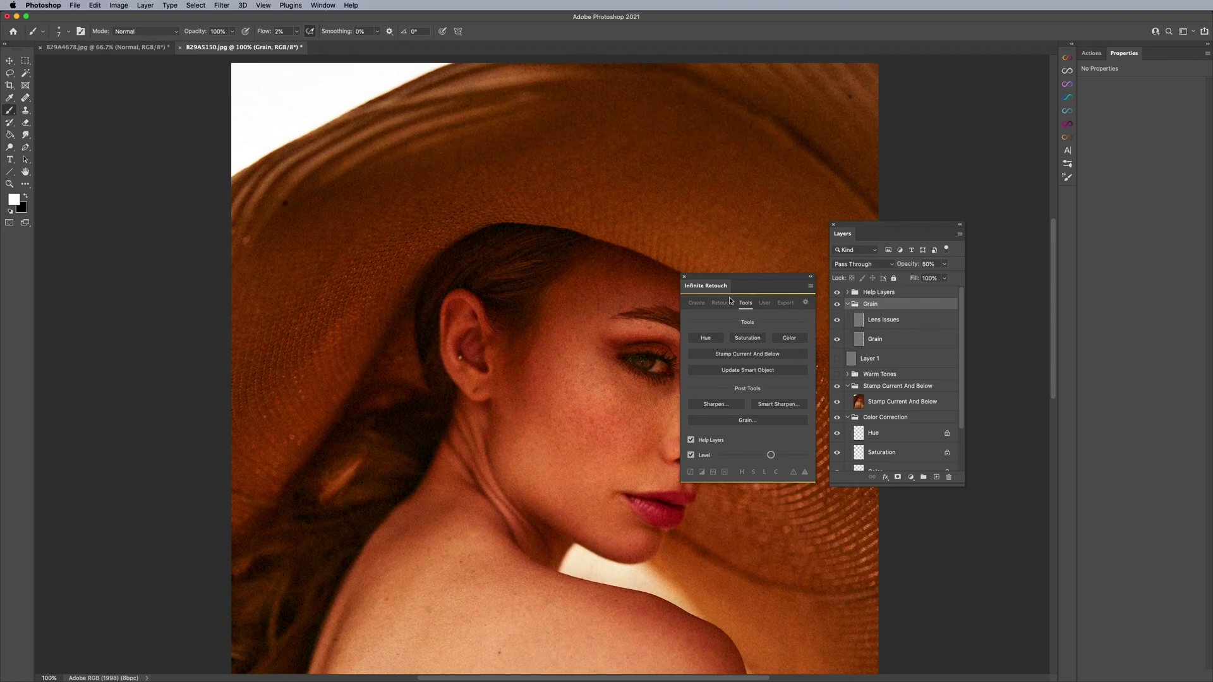
drag(690, 500, 562, 219)
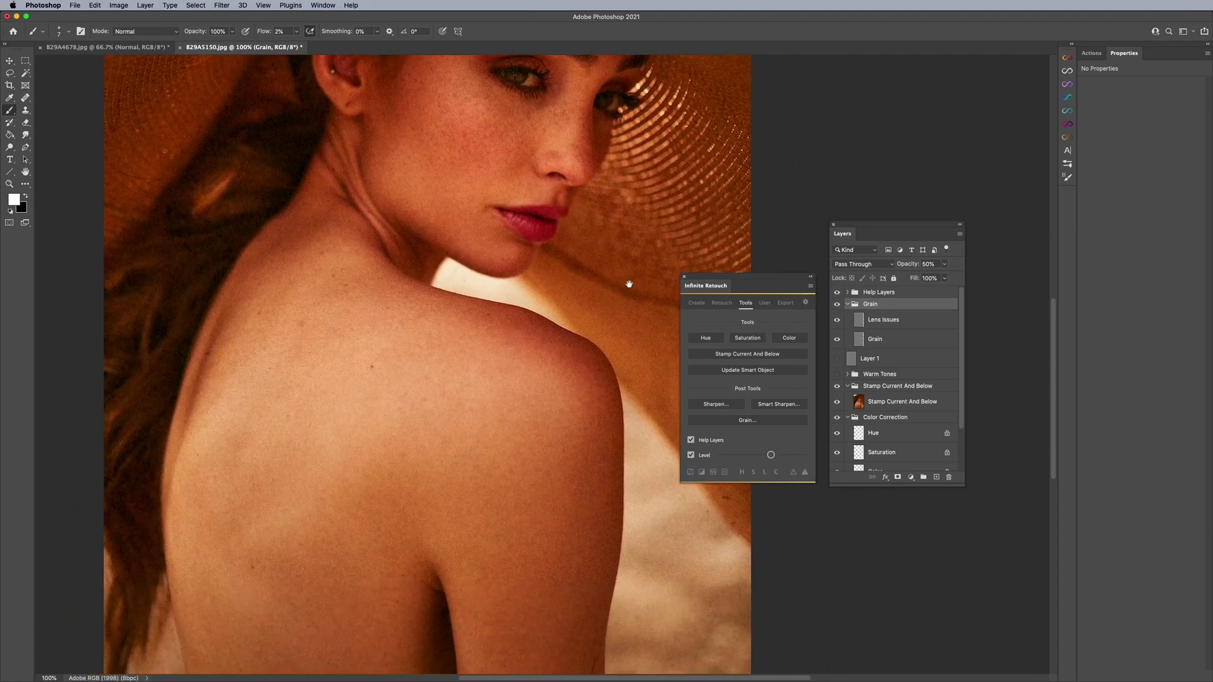
drag(630, 284, 549, 187)
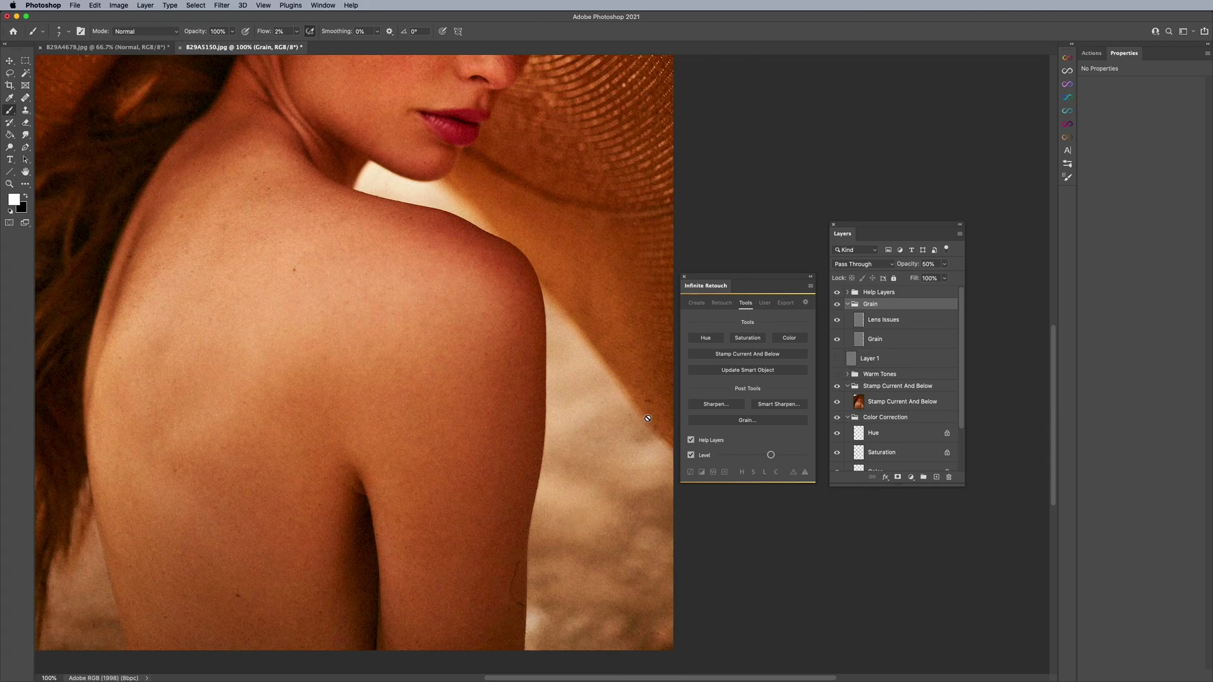
drag(503, 299, 507, 313)
scroll(509, 347, down, 5)
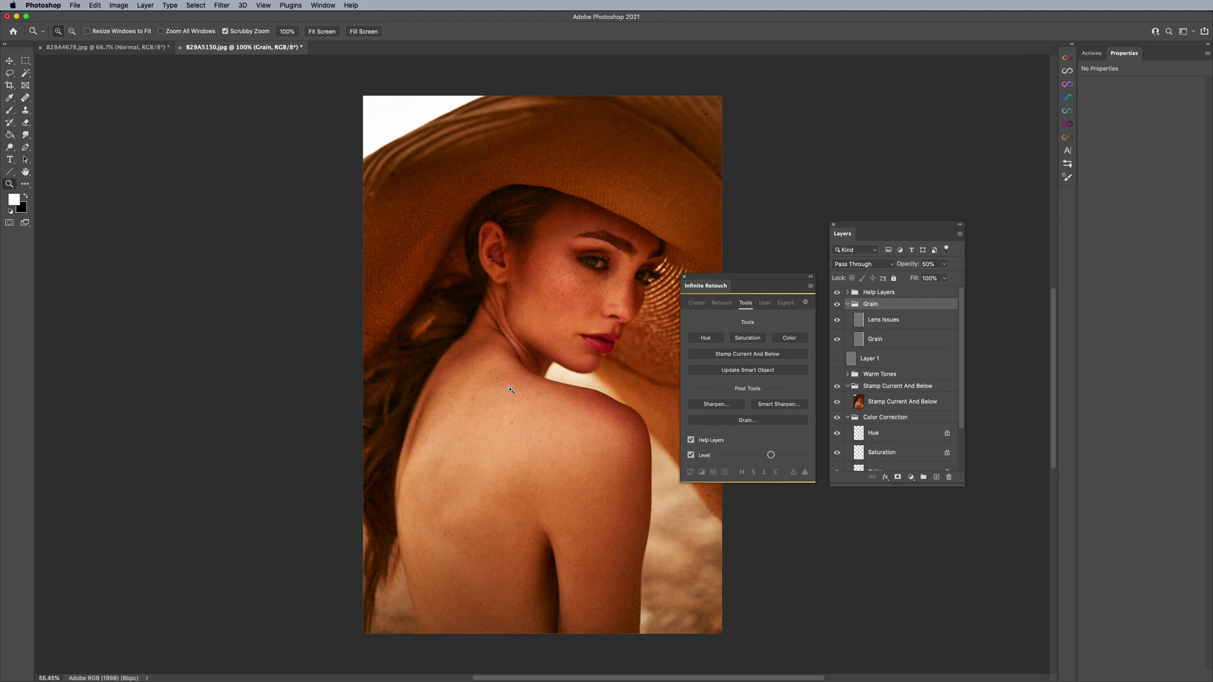
key(b)
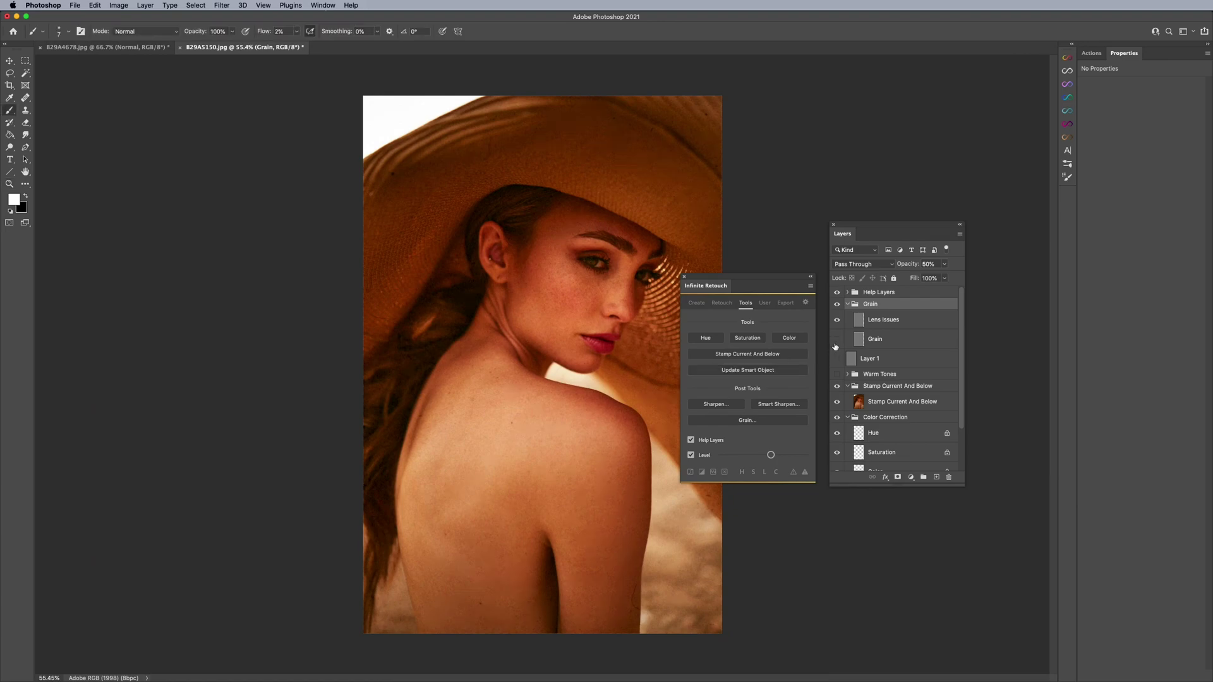
Step: Hide the Lens Issues layer and compare the enlarged face with the Grain layer off and on, leaving the grain visible
key(super+equal)
key(super+equal)
key(super+equal)
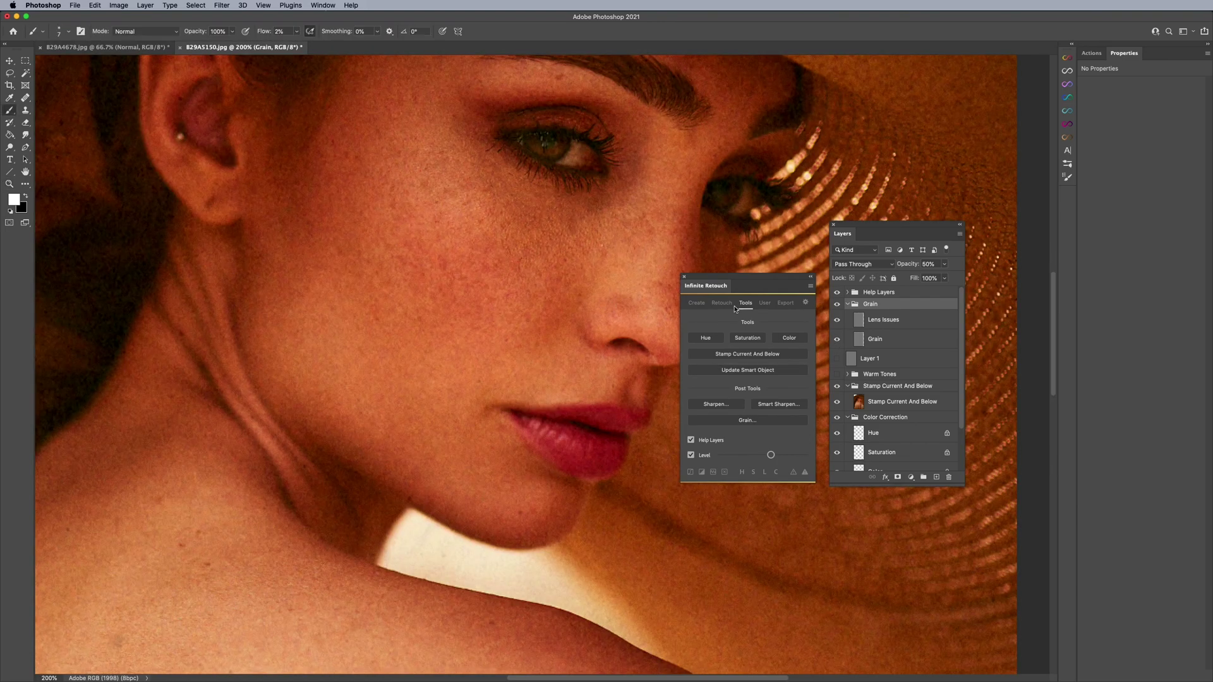
click(836, 321)
click(836, 321)
scroll(480, 389, down, 3)
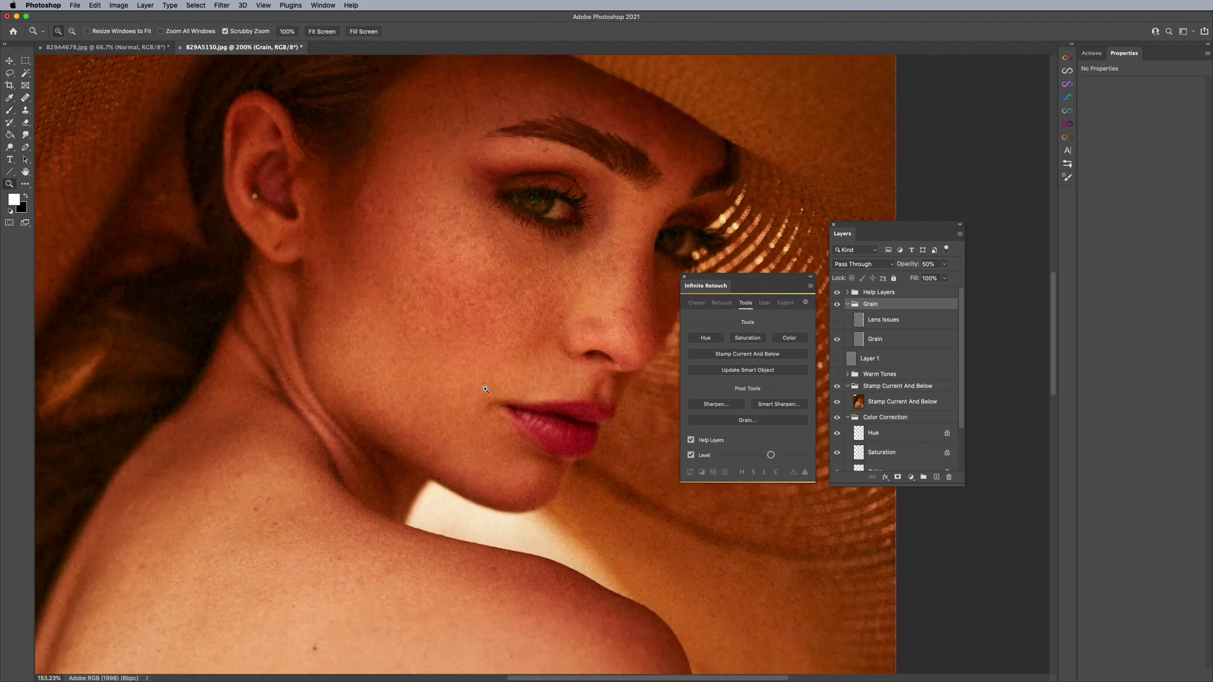
click(837, 341)
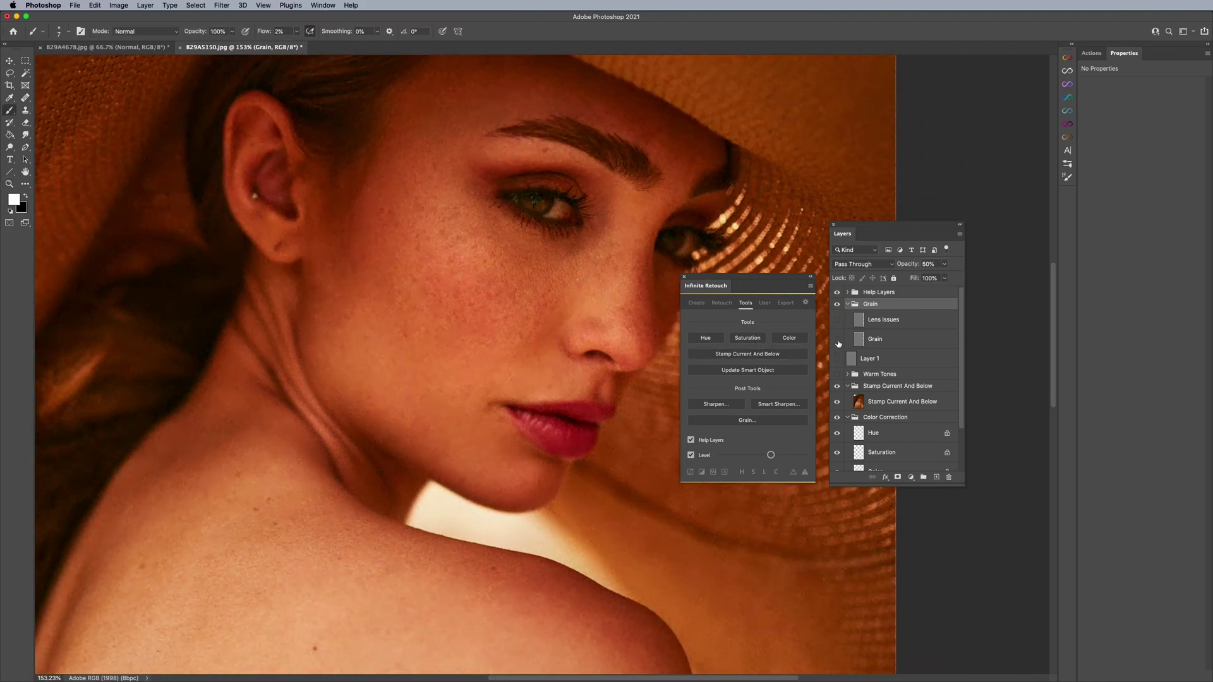
click(838, 342)
key(z)
drag(614, 345, 570, 348)
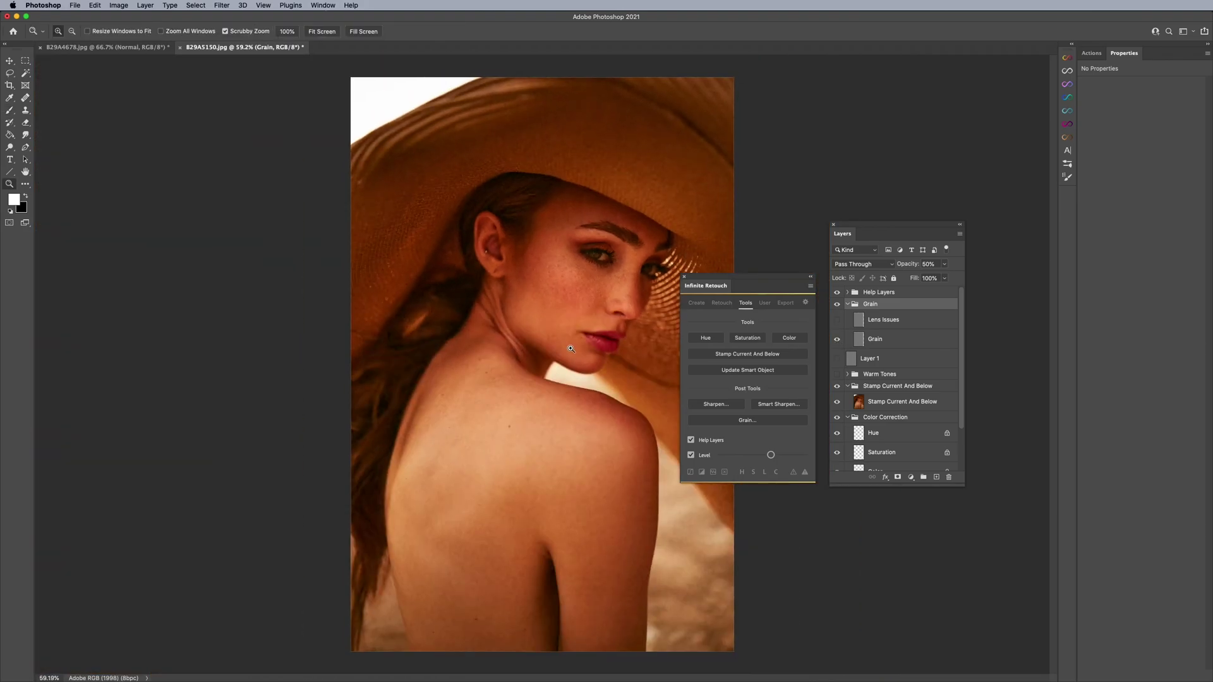
click(571, 349)
key(b)
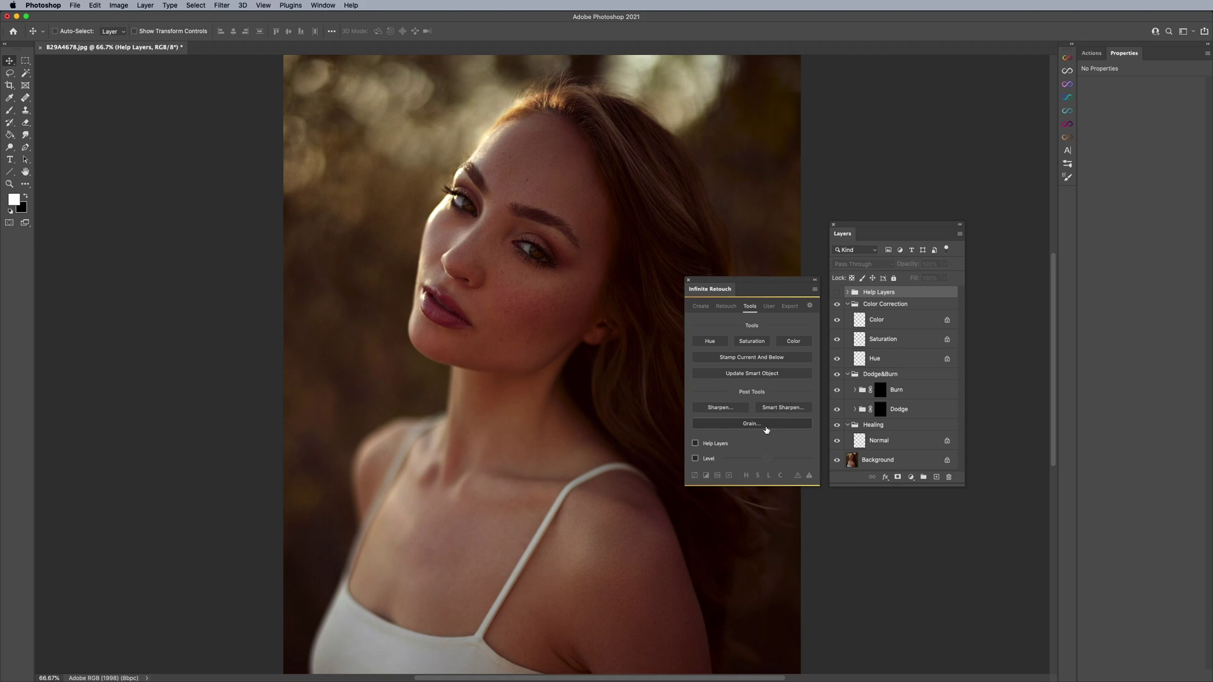
Step: Open the export settings for the 829A4678.jpg portrait and base them on the Facebook Story default
click(789, 308)
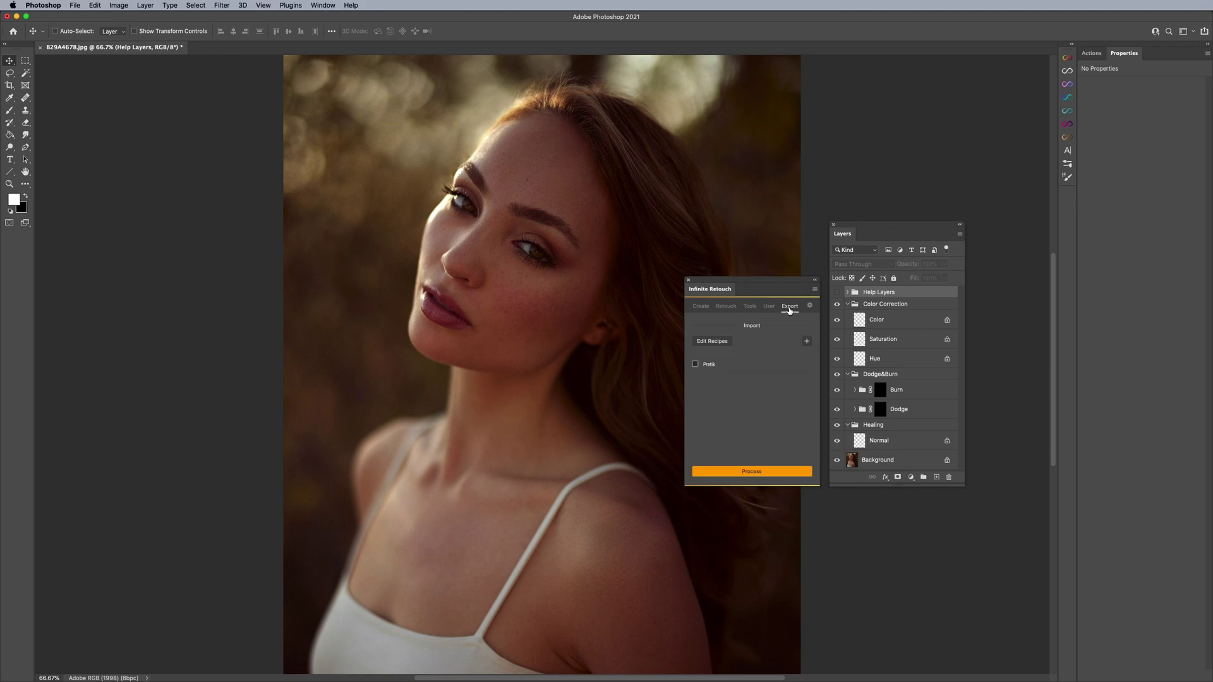
click(771, 471)
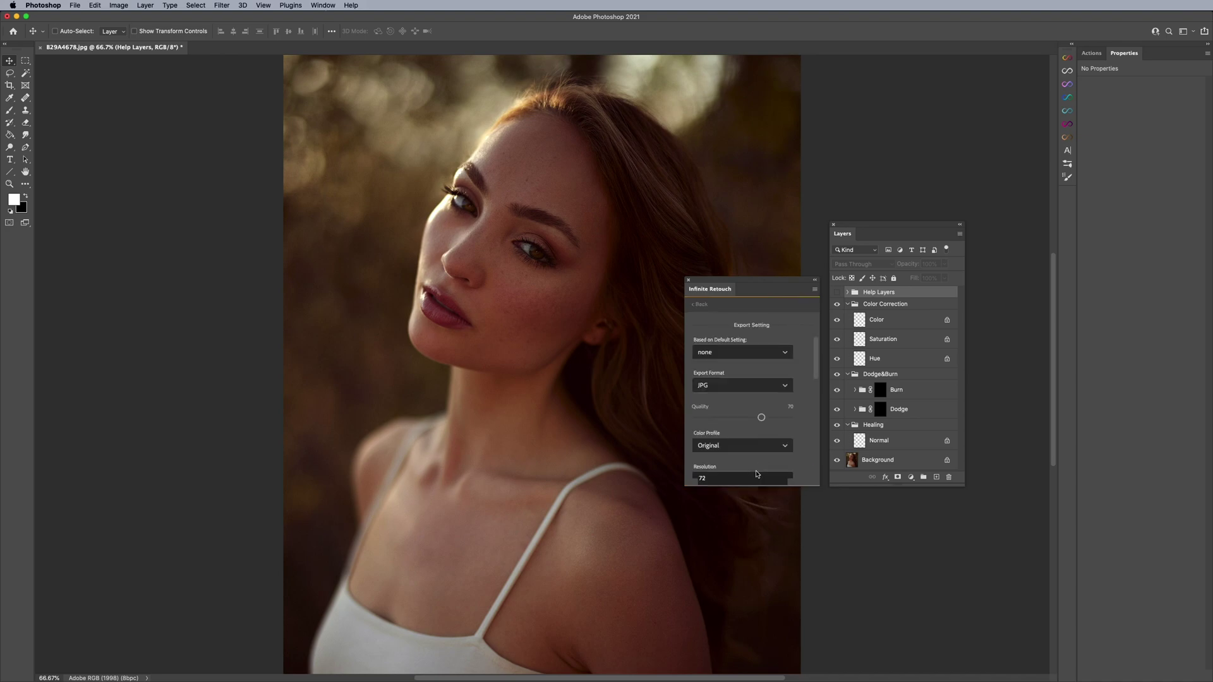
click(732, 354)
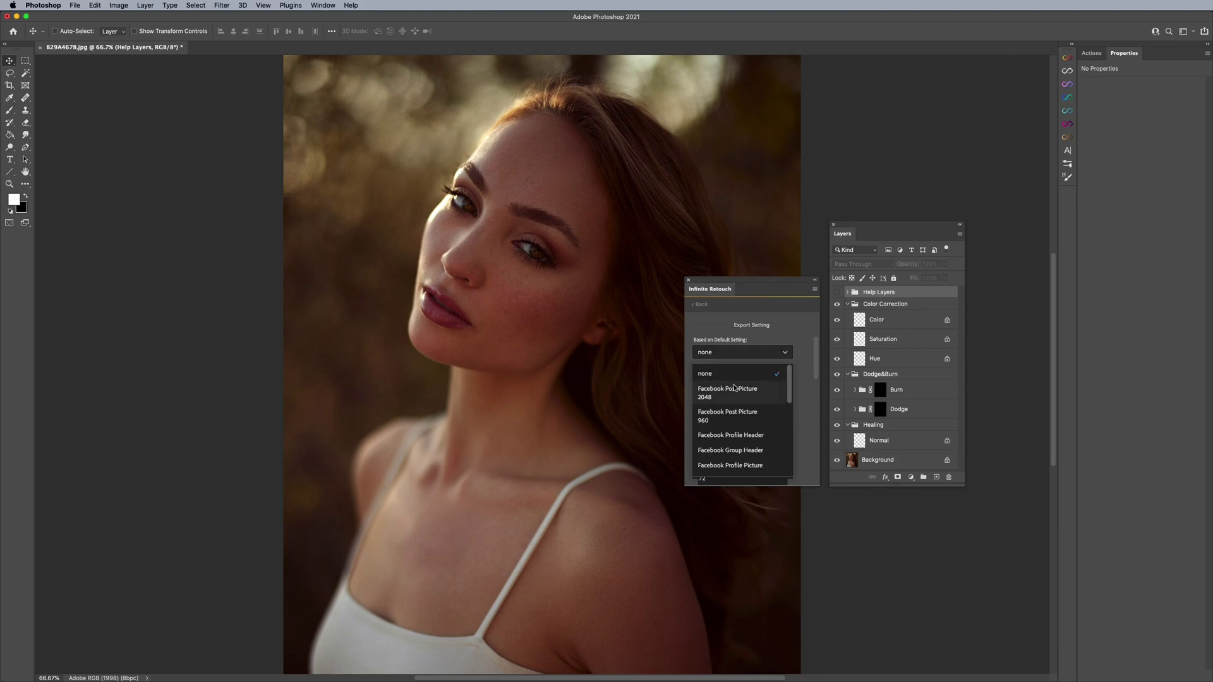
scroll(735, 416, down, 3)
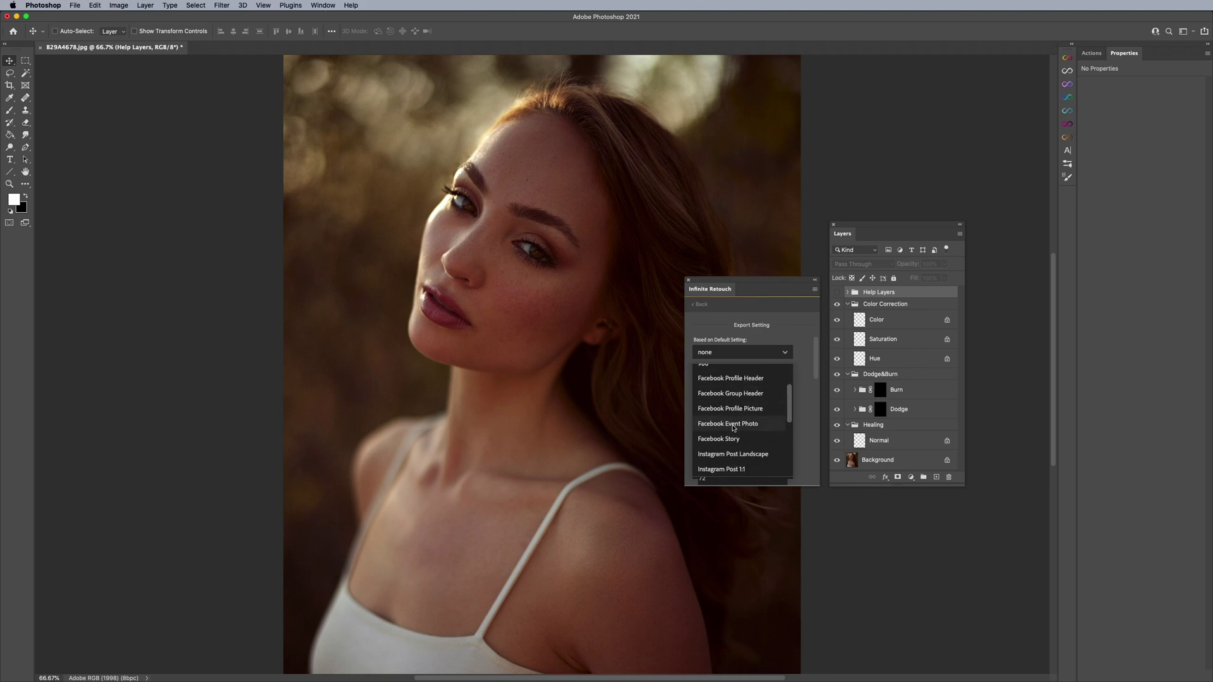
click(732, 439)
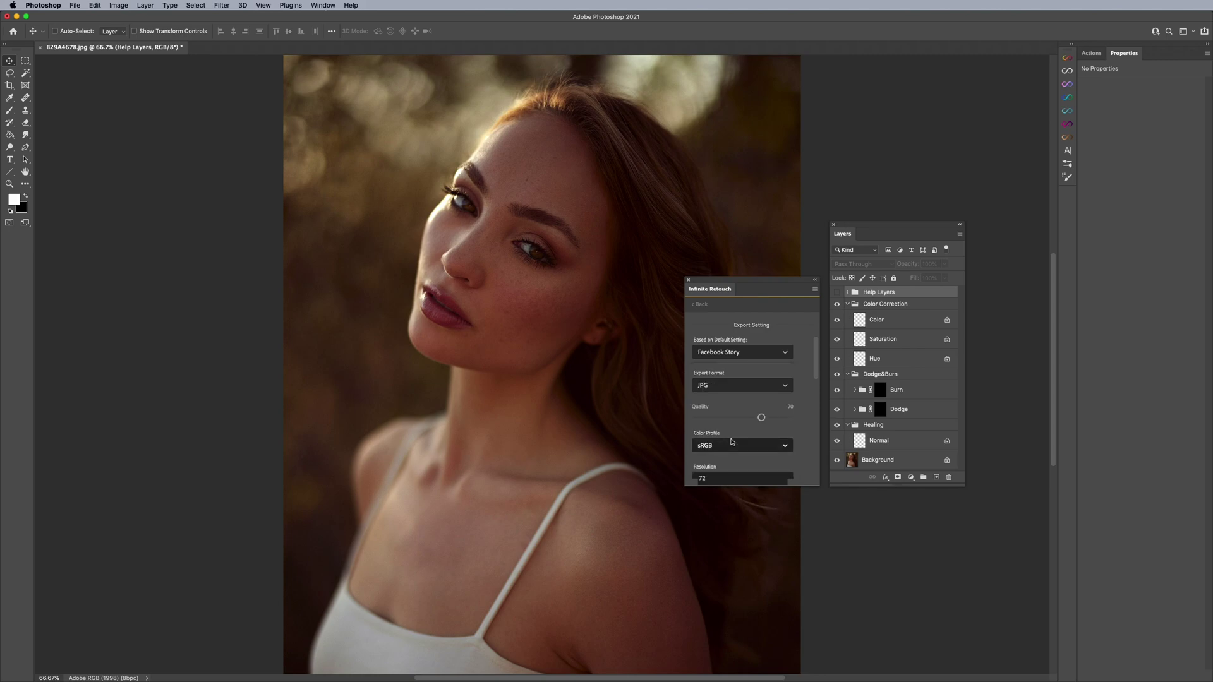
Step: Review the Facebook Story export settings for format, colour profile, resolution, size, upscaling, layers, sharpen and grain presets, and auto-run action
scroll(743, 396, down, 2)
scroll(744, 395, down, 1)
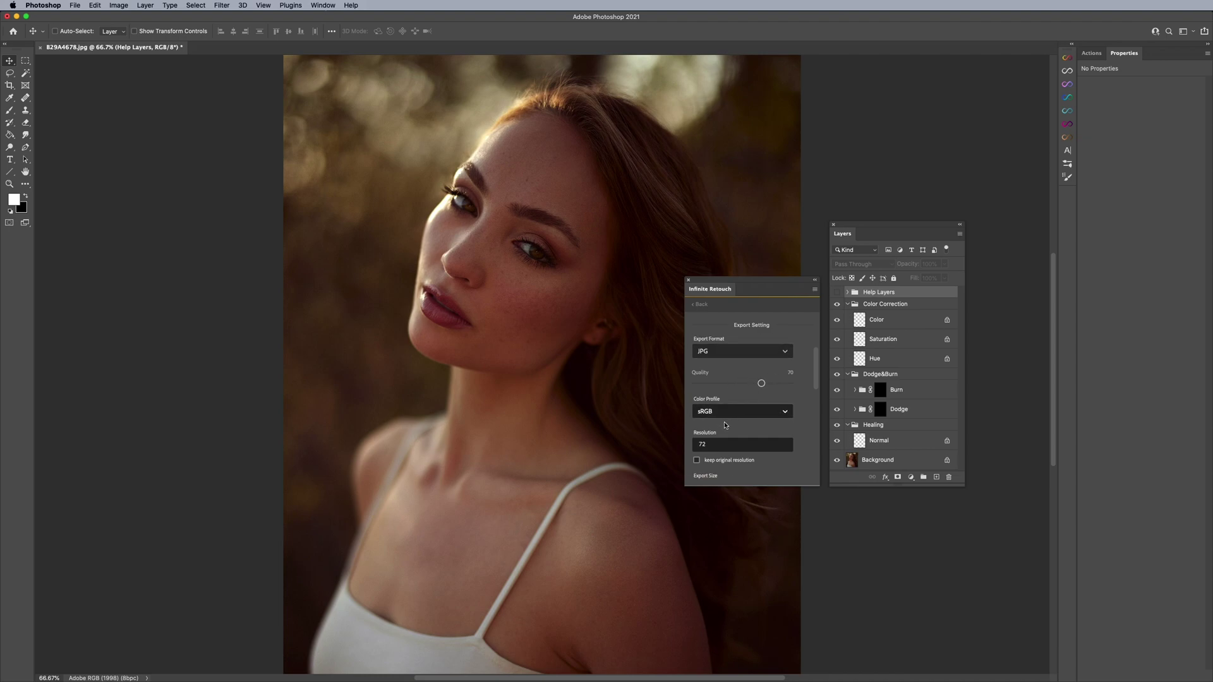
scroll(745, 413, down, 6)
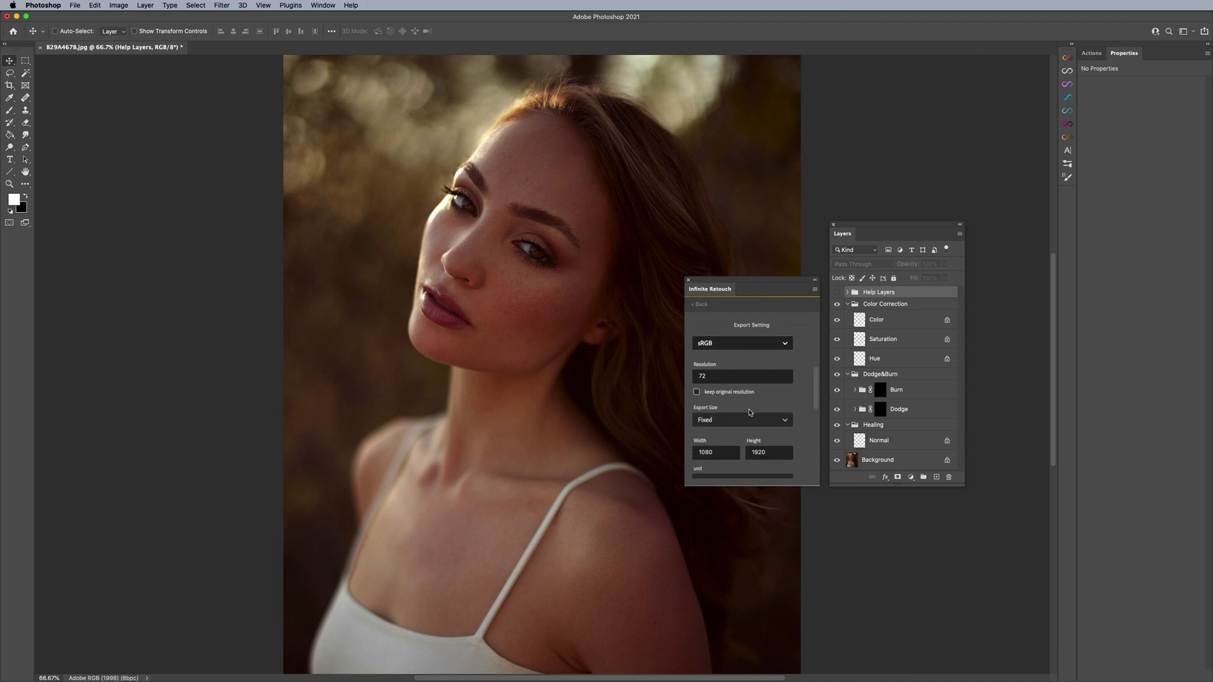
scroll(748, 409, down, 6)
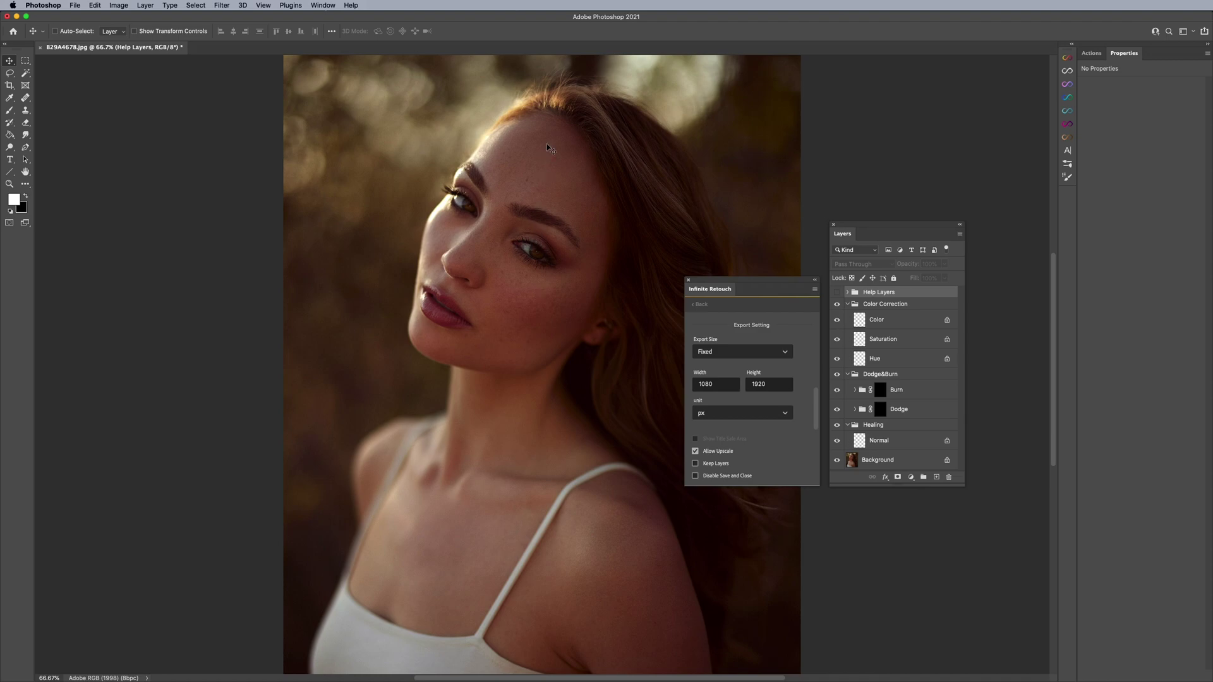
scroll(783, 402, down, 3)
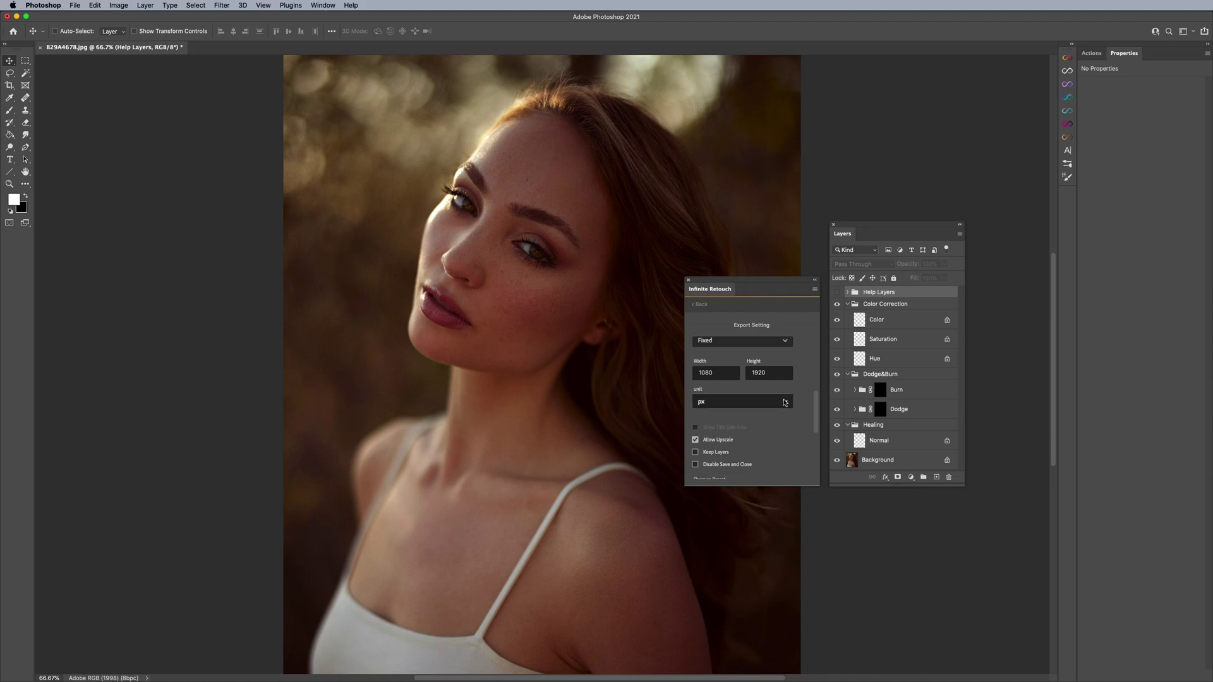
scroll(783, 403, down, 1)
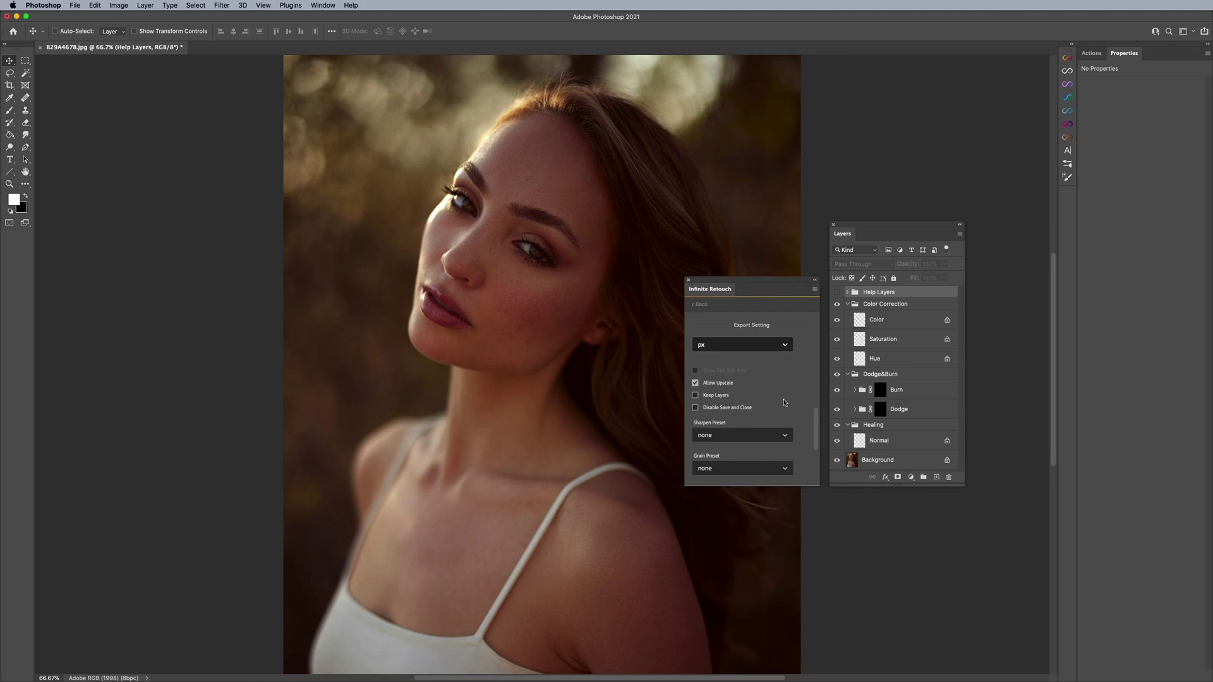
scroll(783, 402, down, 5)
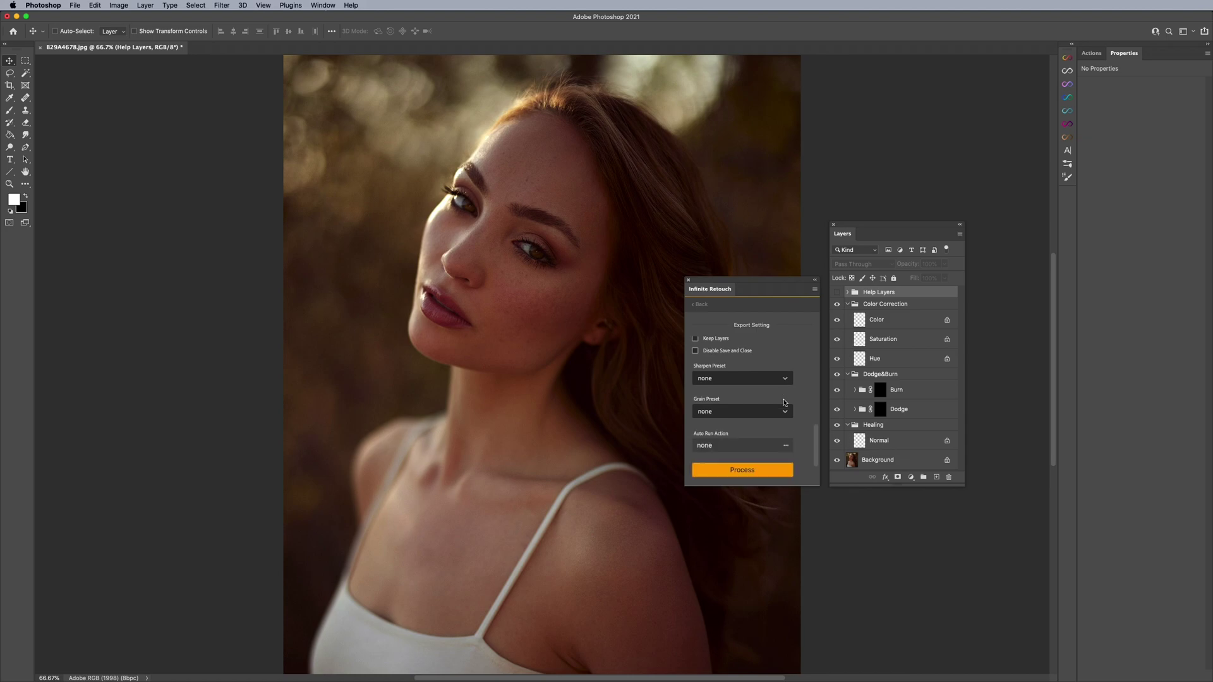
Step: Process the Facebook Story export, turn off snapping and fine-tune the portrait's position within the title safe area
click(750, 435)
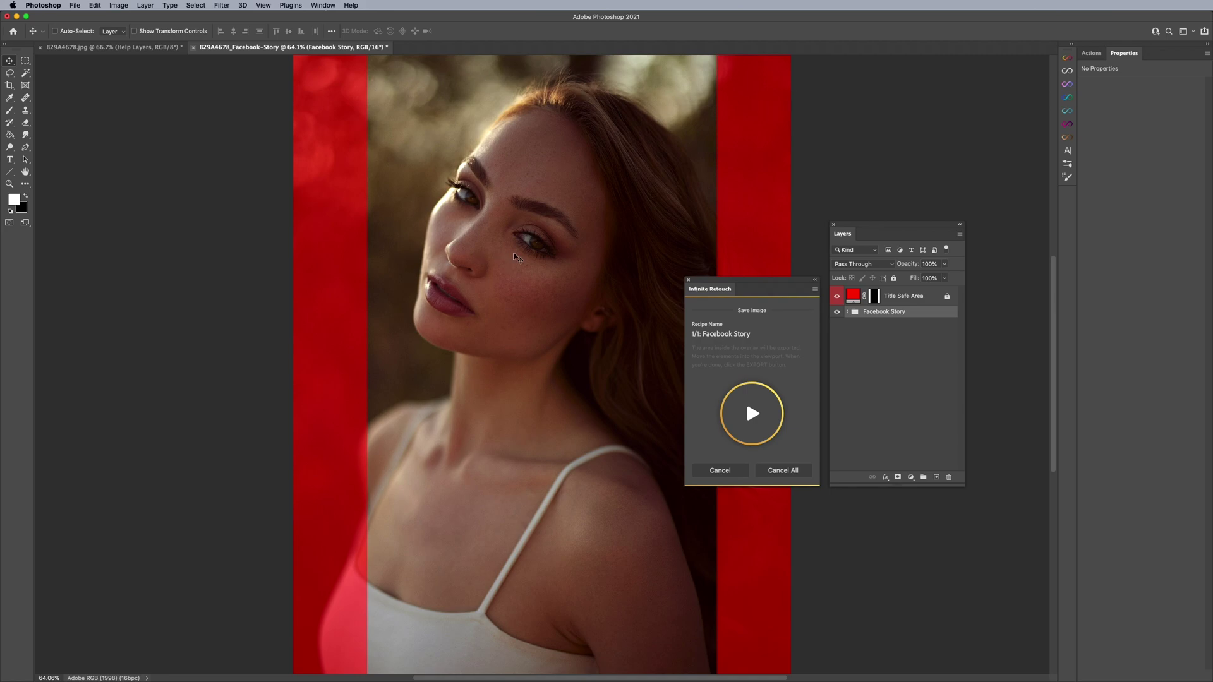
mouse_move(562, 251)
mouse_down()
mouse_move(543, 249)
mouse_move(558, 249)
mouse_up()
mouse_move(488, 197)
mouse_down()
mouse_move(502, 198)
mouse_move(486, 198)
mouse_up()
click(264, 5)
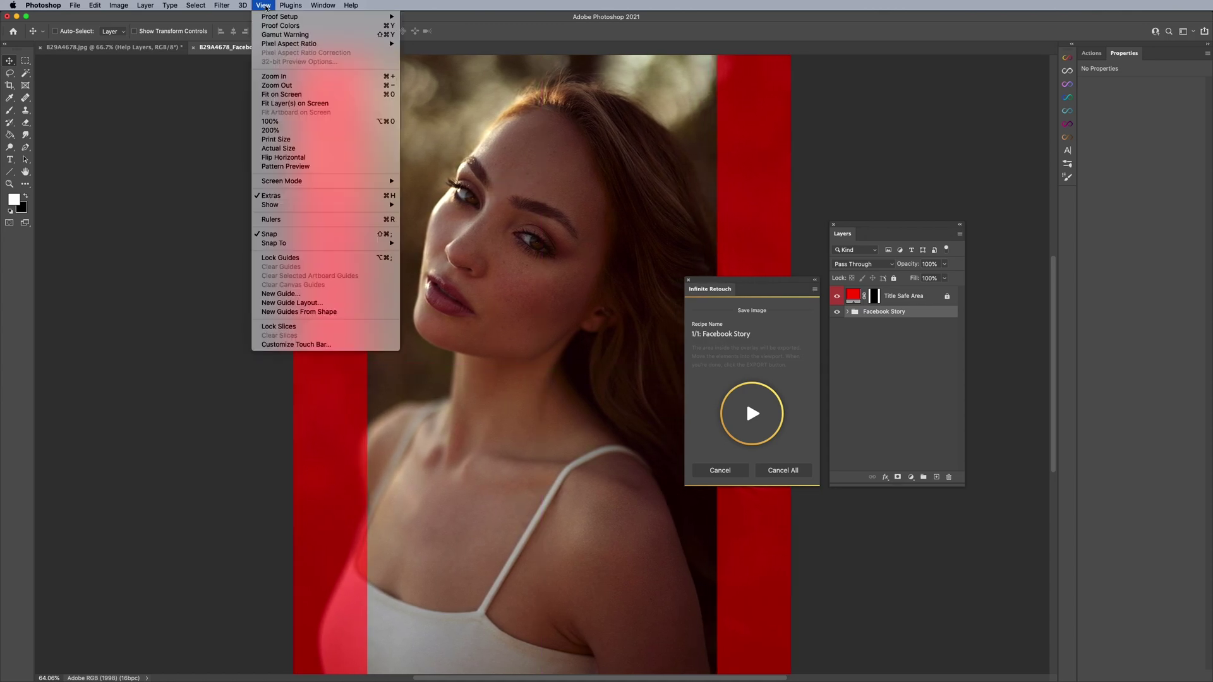
click(286, 234)
mouse_move(568, 284)
mouse_down()
mouse_move(593, 300)
mouse_move(588, 280)
mouse_move(567, 285)
mouse_up()
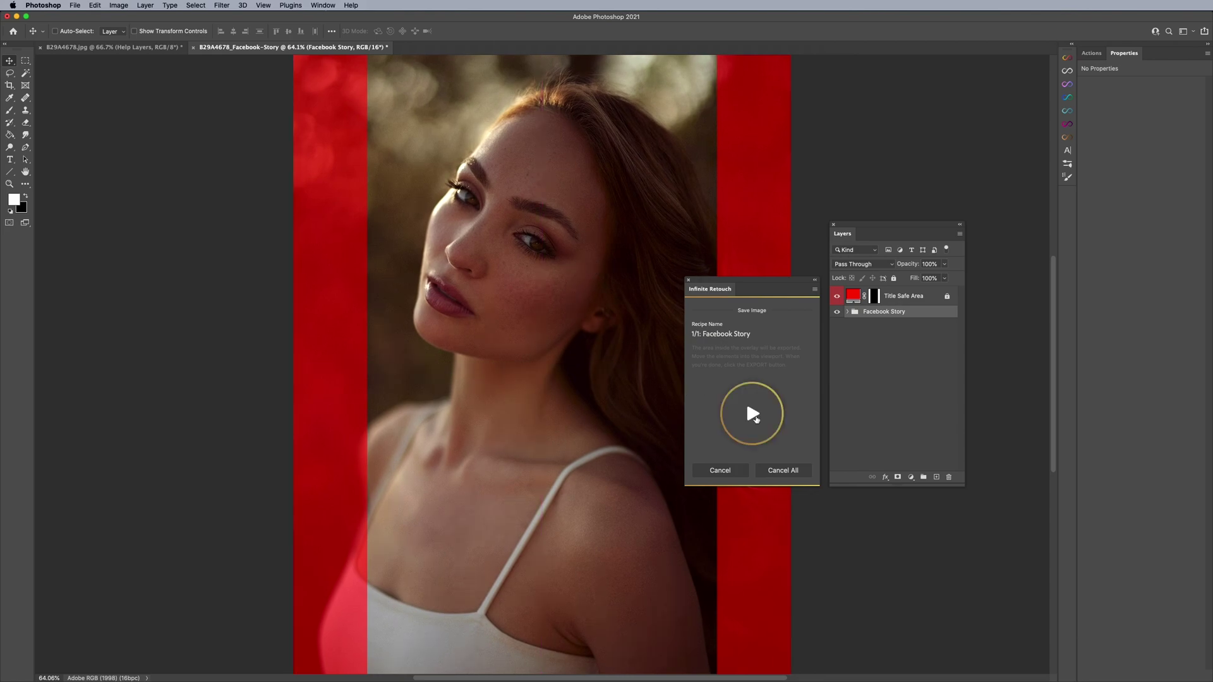
Step: Run the Facebook Story crop and save the exported image to the Desktop folder
click(753, 414)
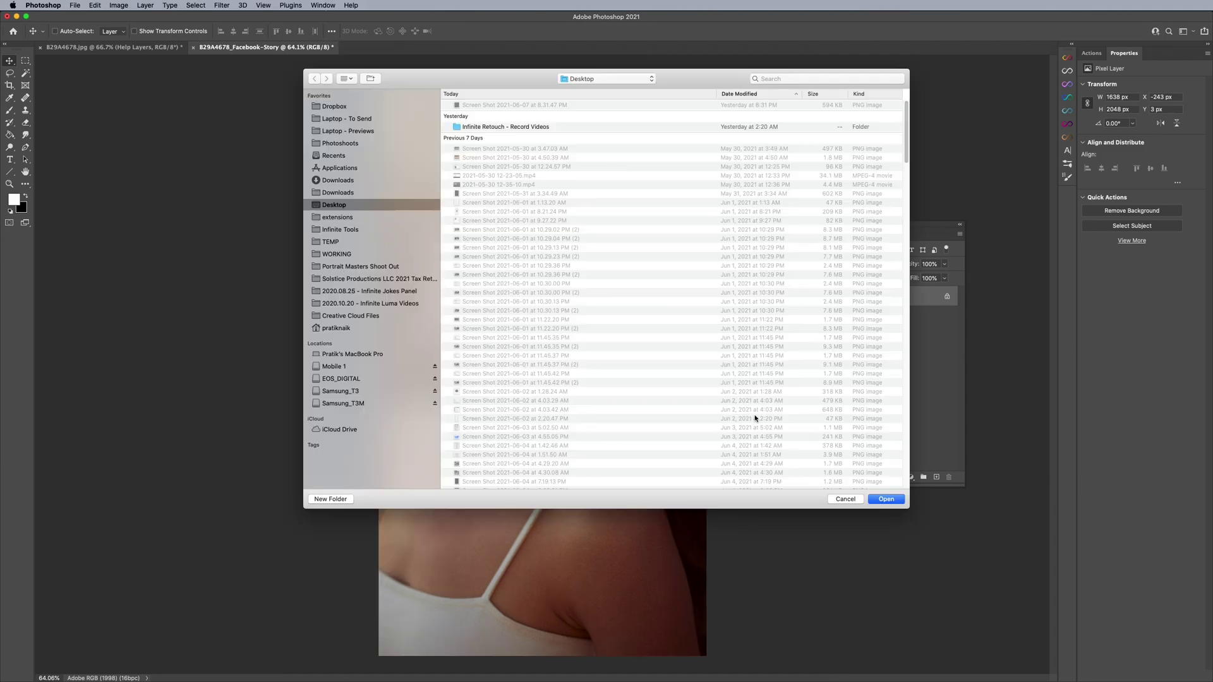
drag(519, 77, 815, 122)
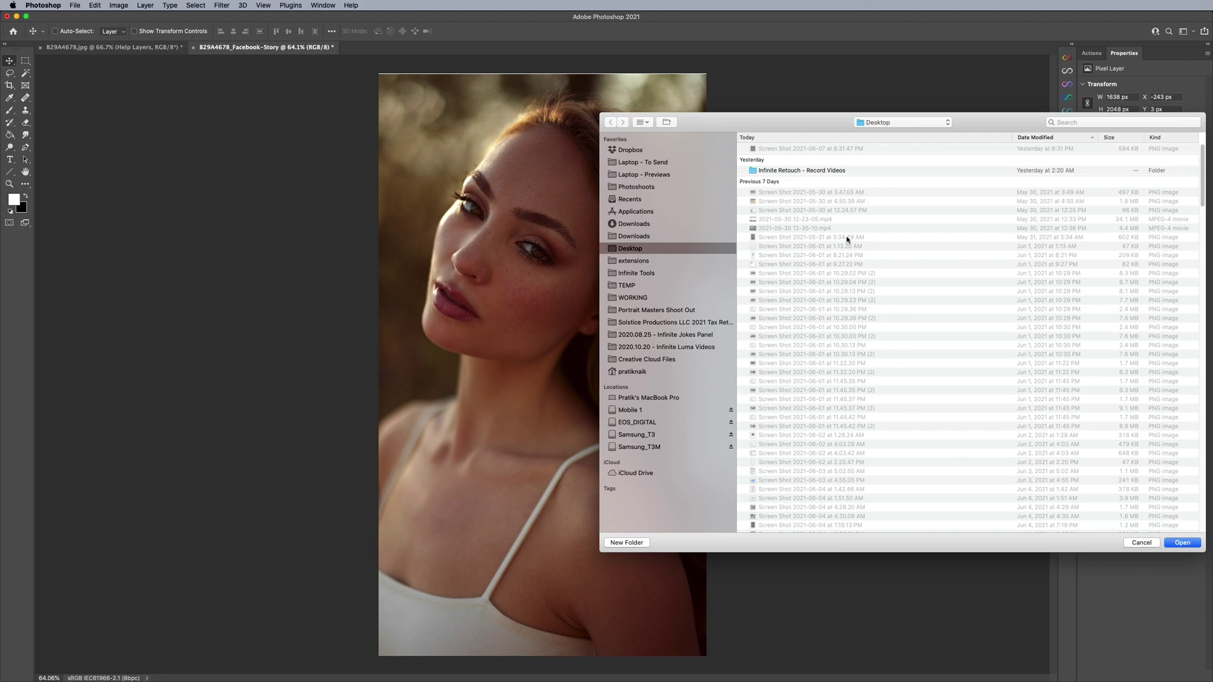
drag(712, 125, 979, 187)
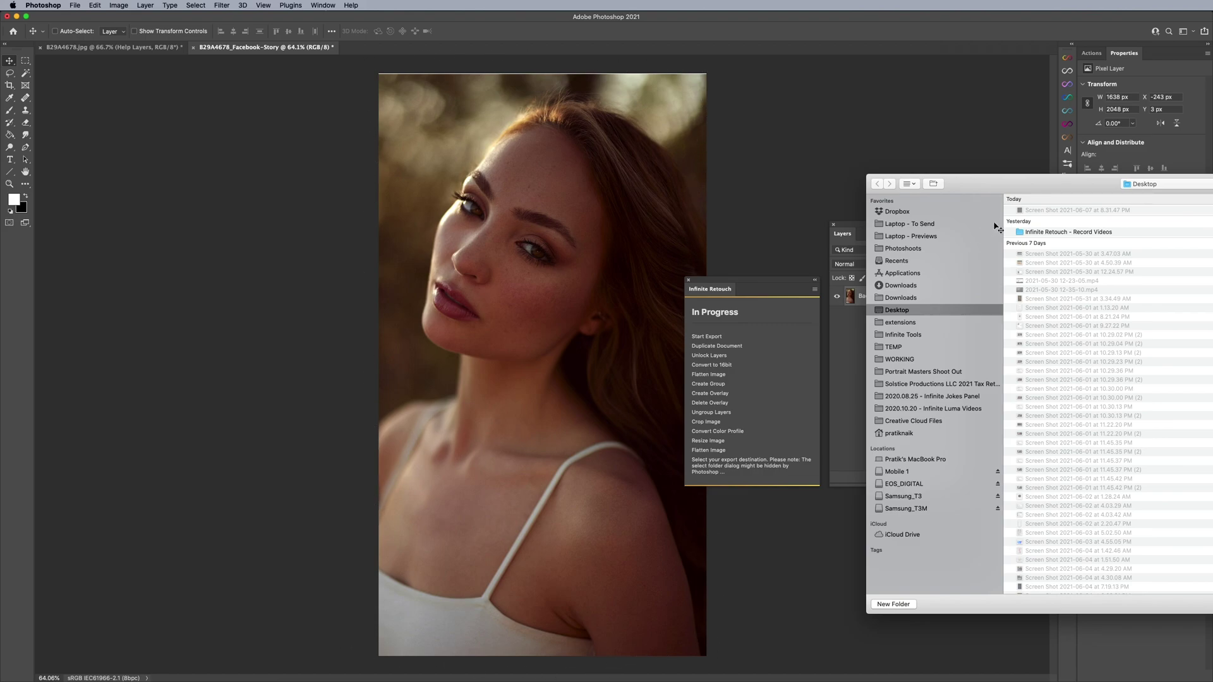
drag(1005, 189, 318, 151)
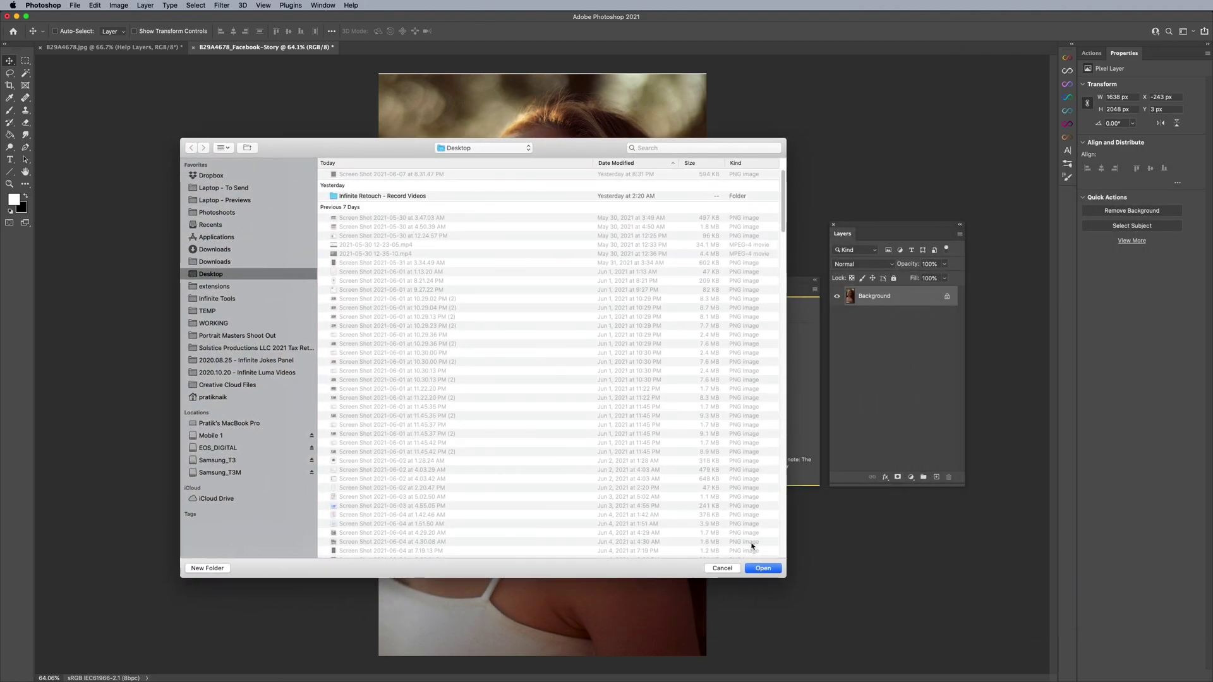
click(776, 567)
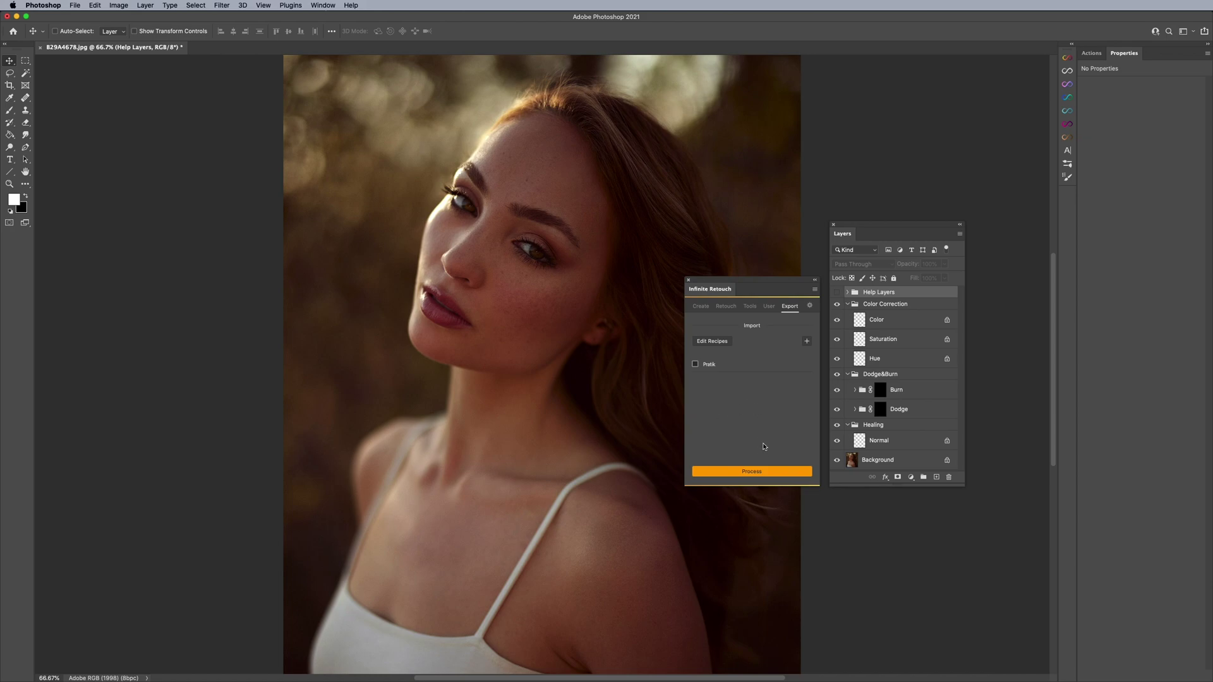
Step: Process a new export based on the Instagram Story default and fine-tune the portrait's position within the safe-area overlay
click(752, 472)
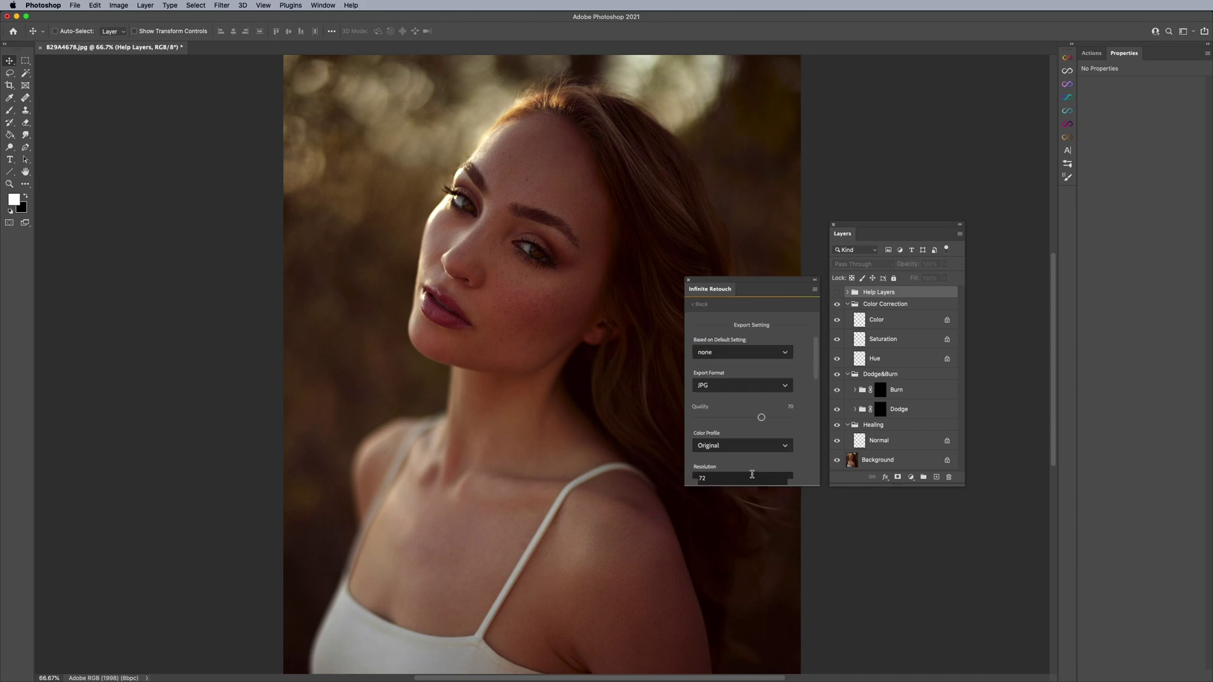
click(741, 354)
scroll(737, 407, down, 5)
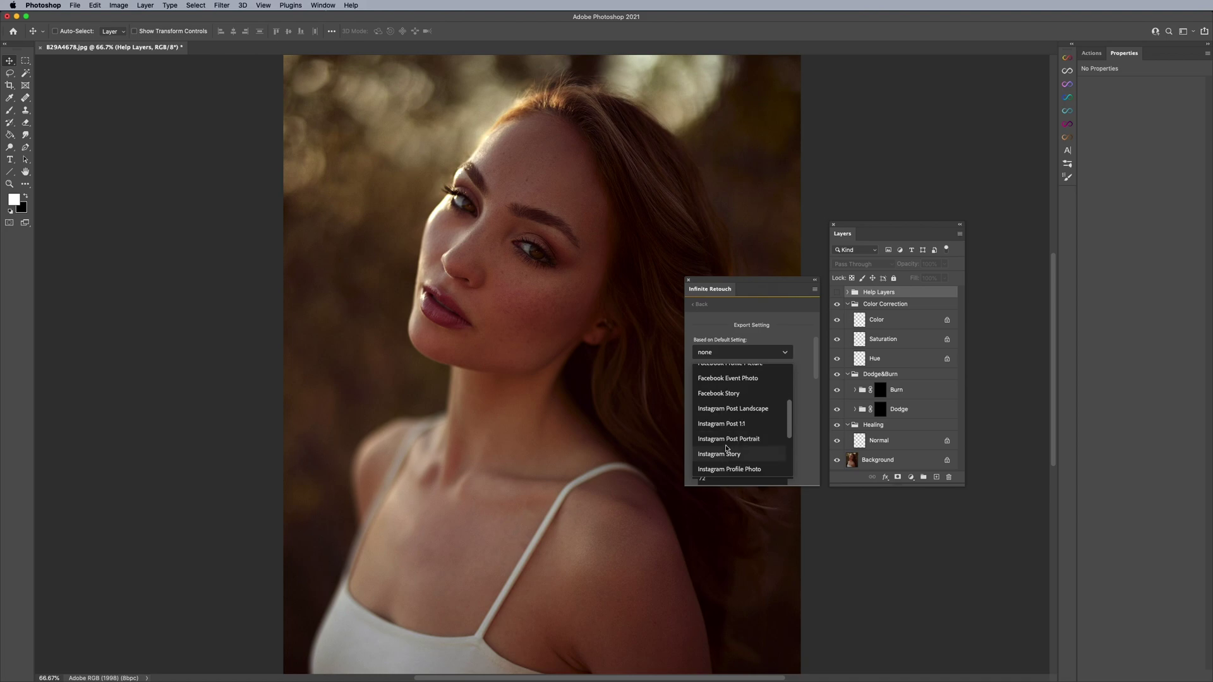
click(725, 450)
scroll(751, 447, down, 3)
click(756, 437)
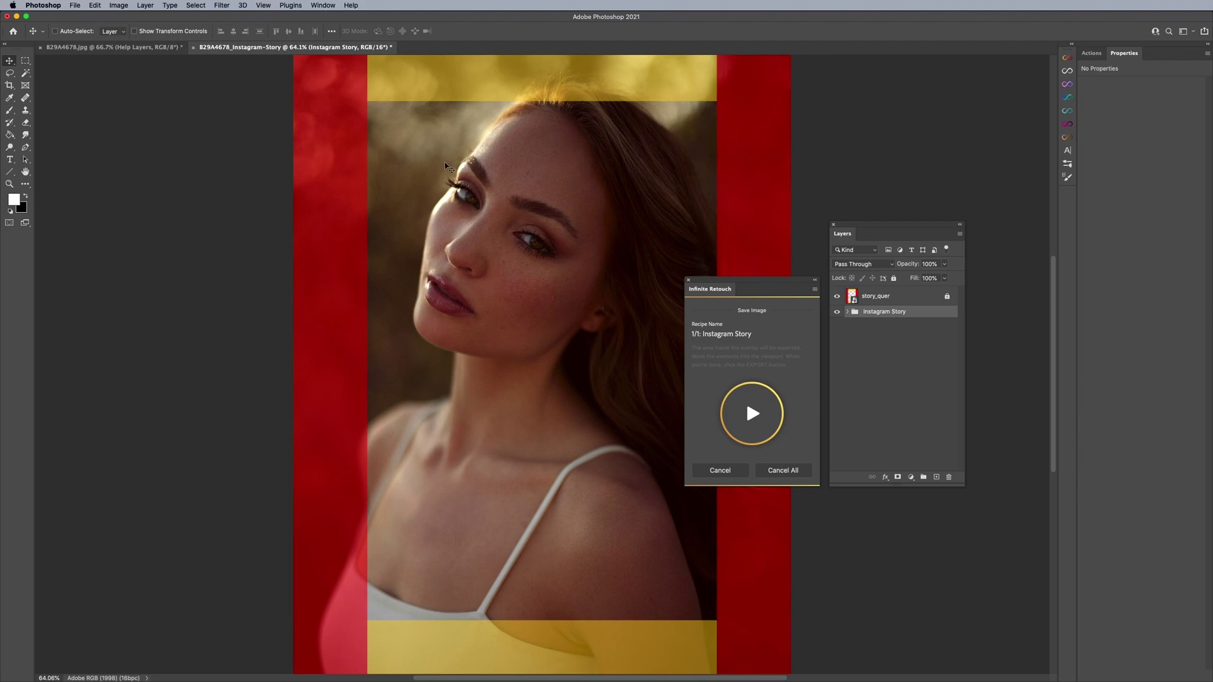
mouse_move(469, 209)
mouse_down()
mouse_move(488, 199)
mouse_move(463, 201)
mouse_move(466, 182)
mouse_move(468, 208)
mouse_up()
Step: Run the Instagram Story crop and save the exported image to the Desktop folder
click(751, 414)
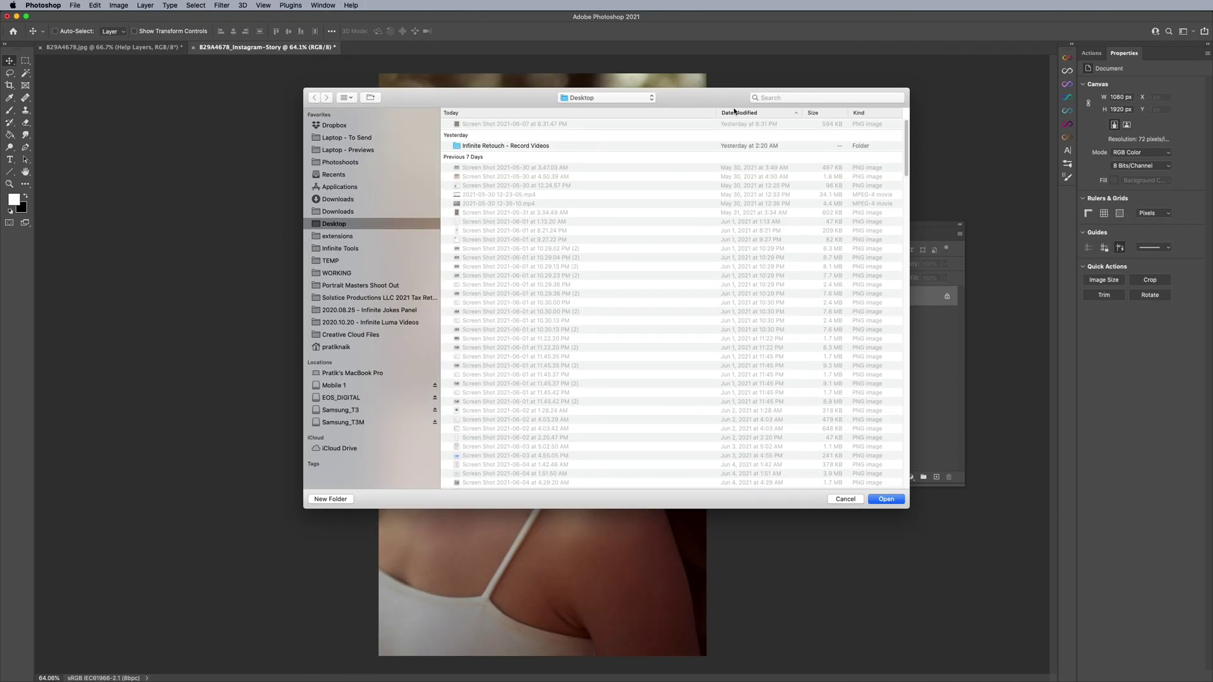
mouse_move(716, 95)
mouse_down()
mouse_move(981, 172)
mouse_move(1129, 191)
mouse_up()
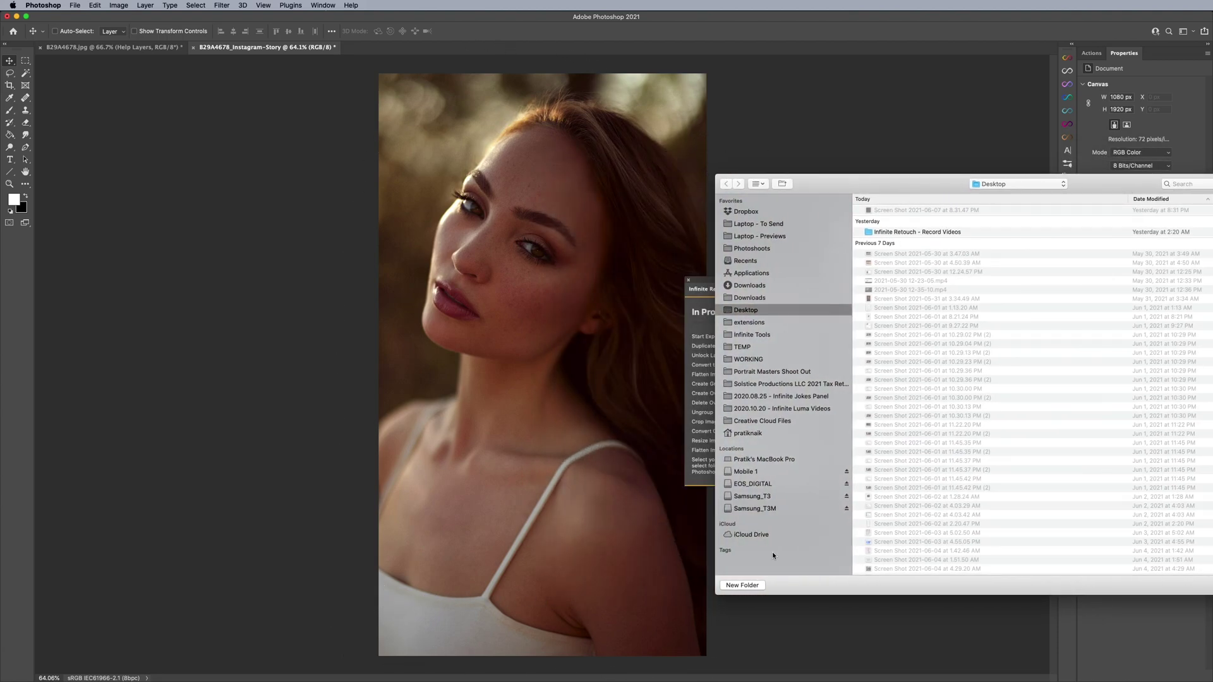
drag(934, 179, 534, 165)
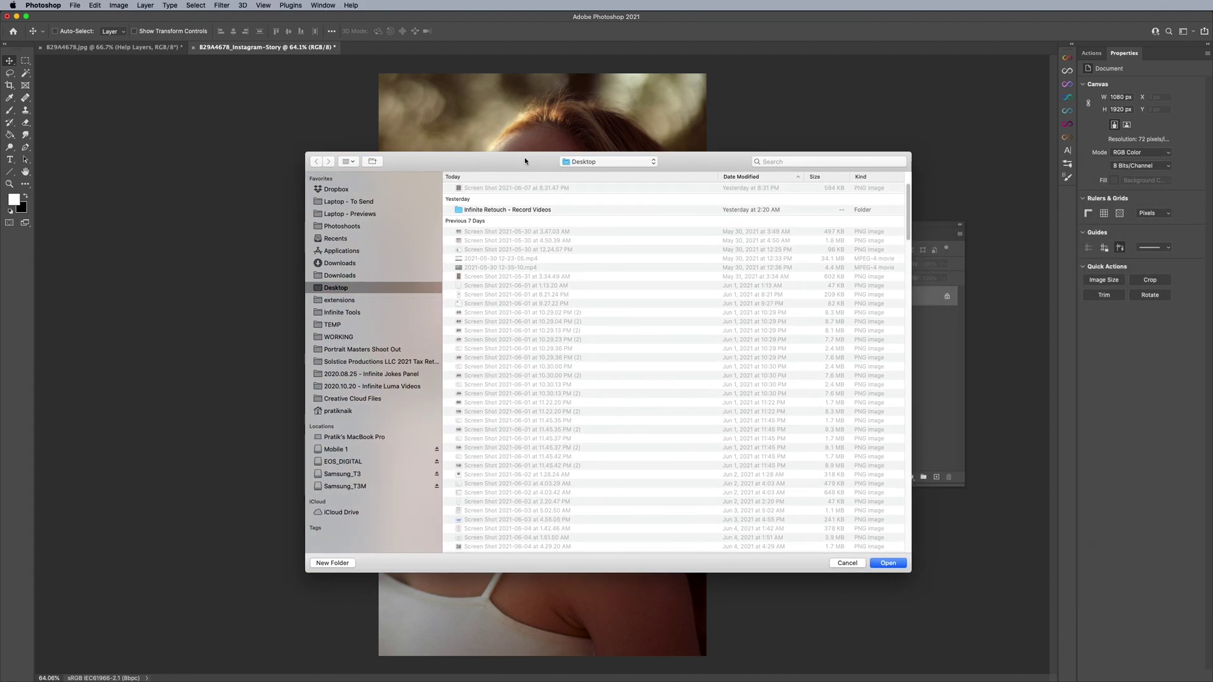
click(885, 563)
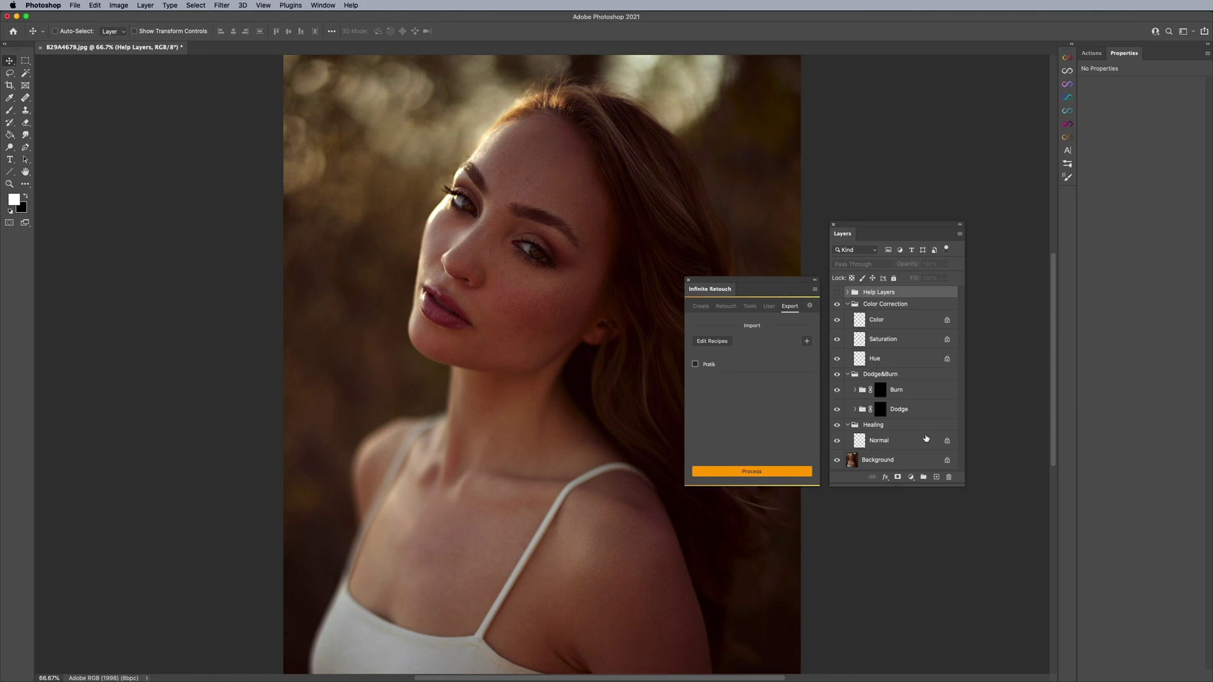
Step: Open the export settings without a default and review resolution, export size, layer options, sharpen and grain presets, and auto-run action
click(750, 471)
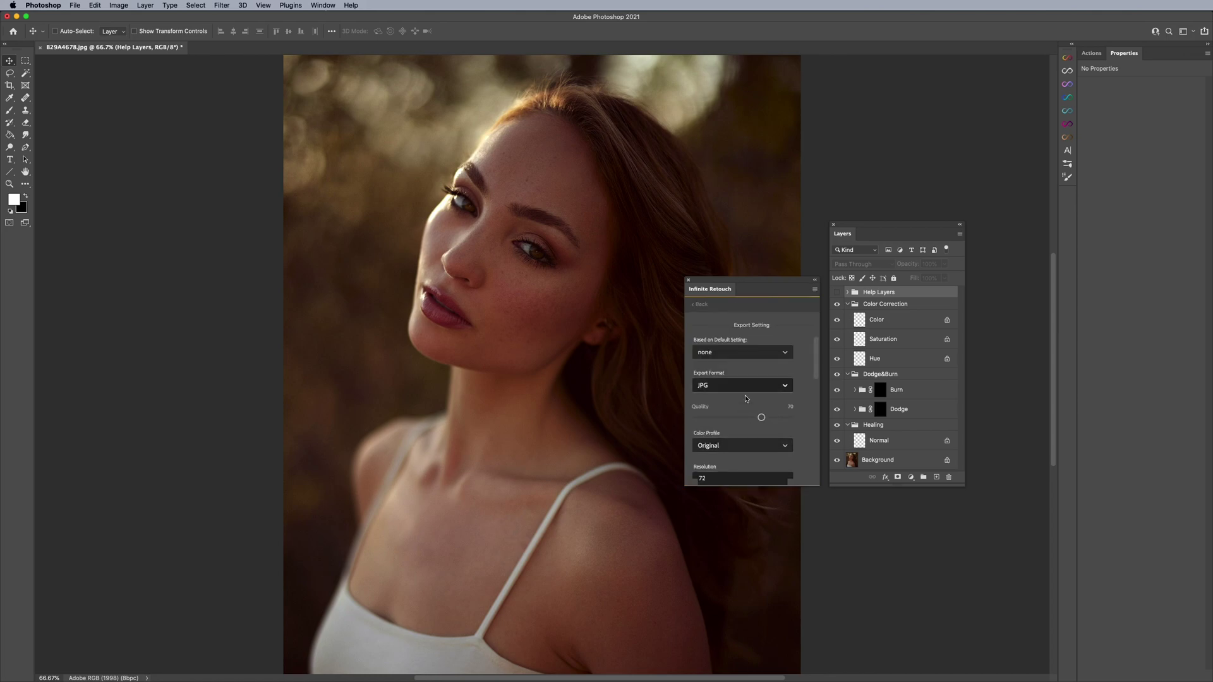
scroll(746, 398, down, 5)
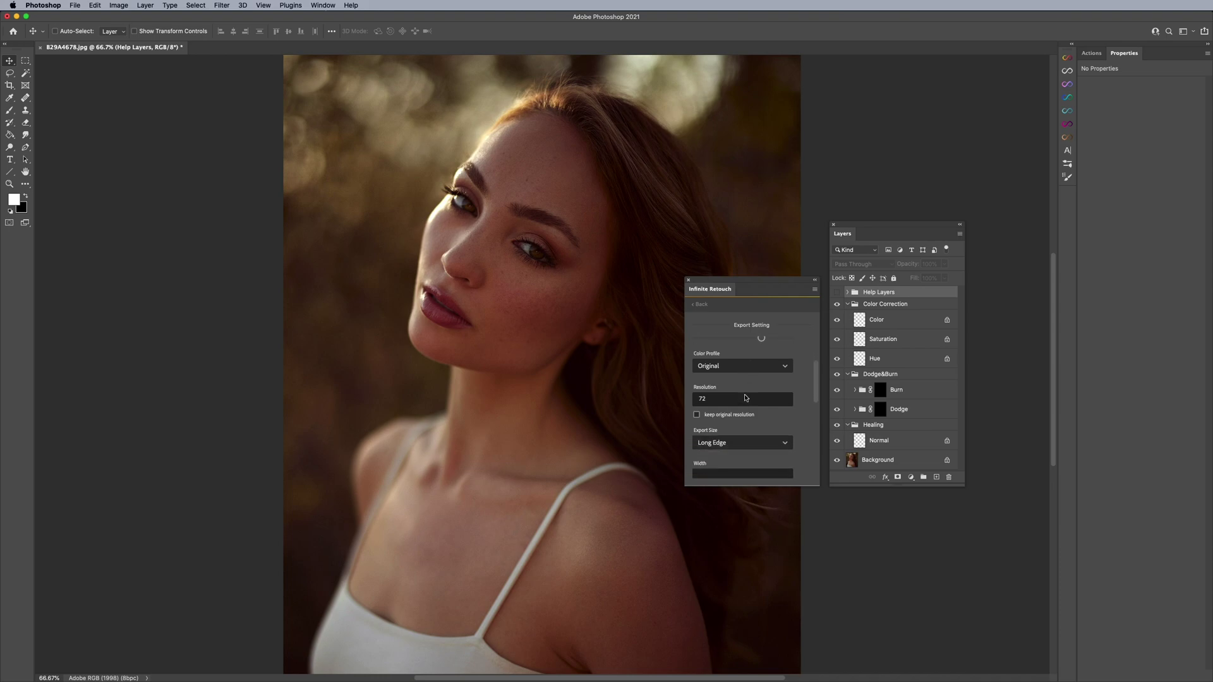
scroll(745, 398, down, 2)
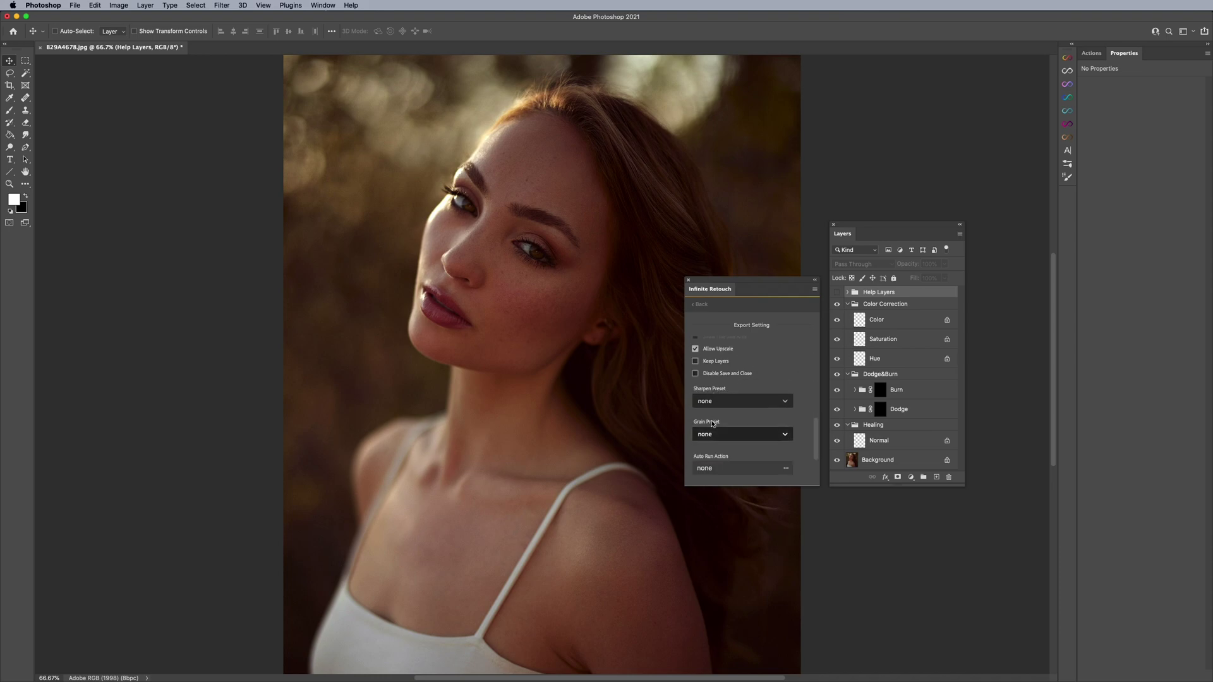
scroll(712, 423, down, 1)
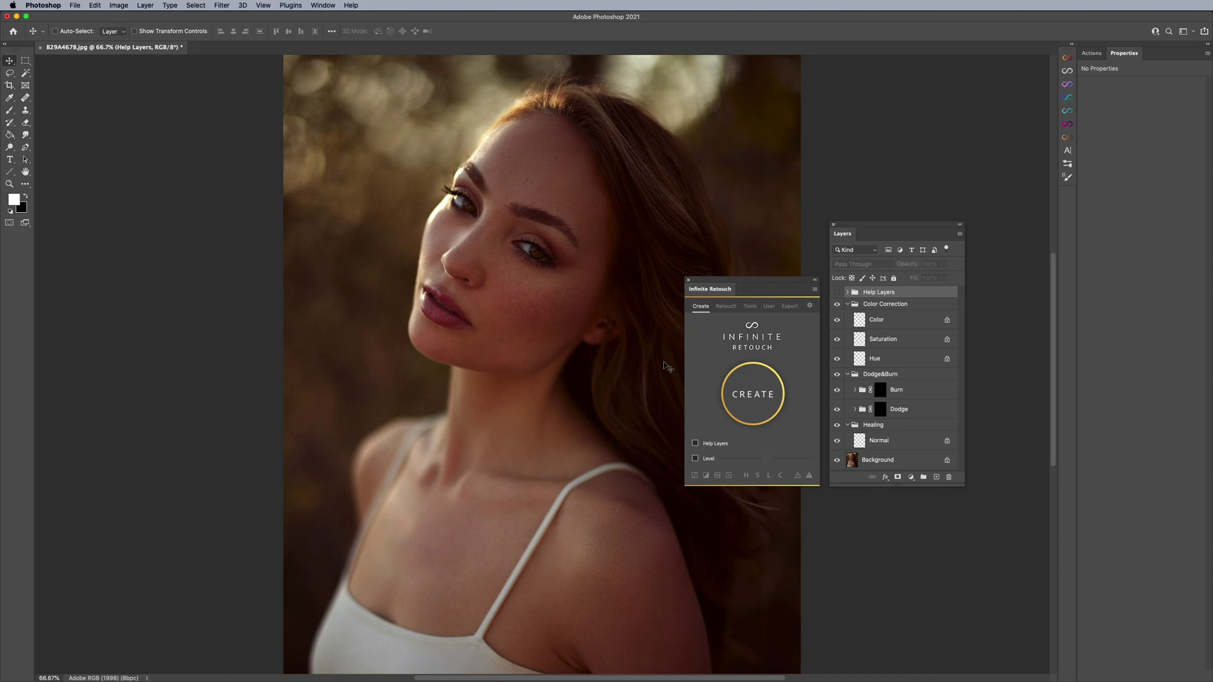
Step: View the Retouch tools, then open the Infinite Retouch settings and check the available interface languages, keeping English
click(725, 307)
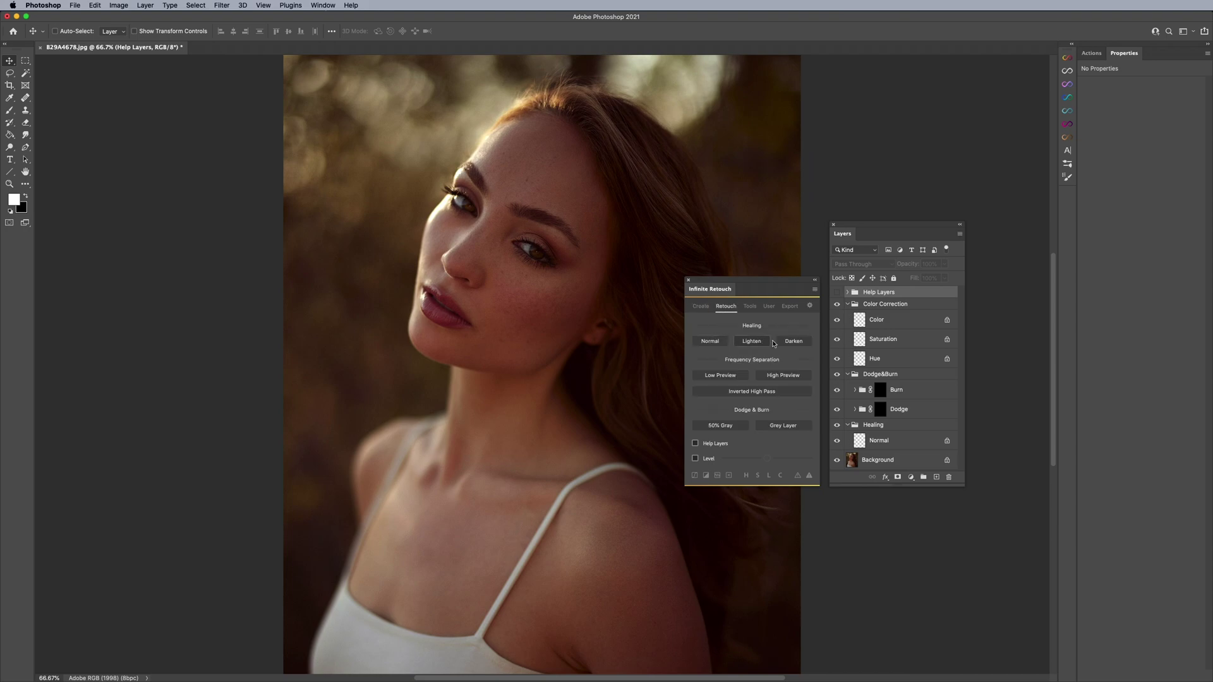
click(809, 307)
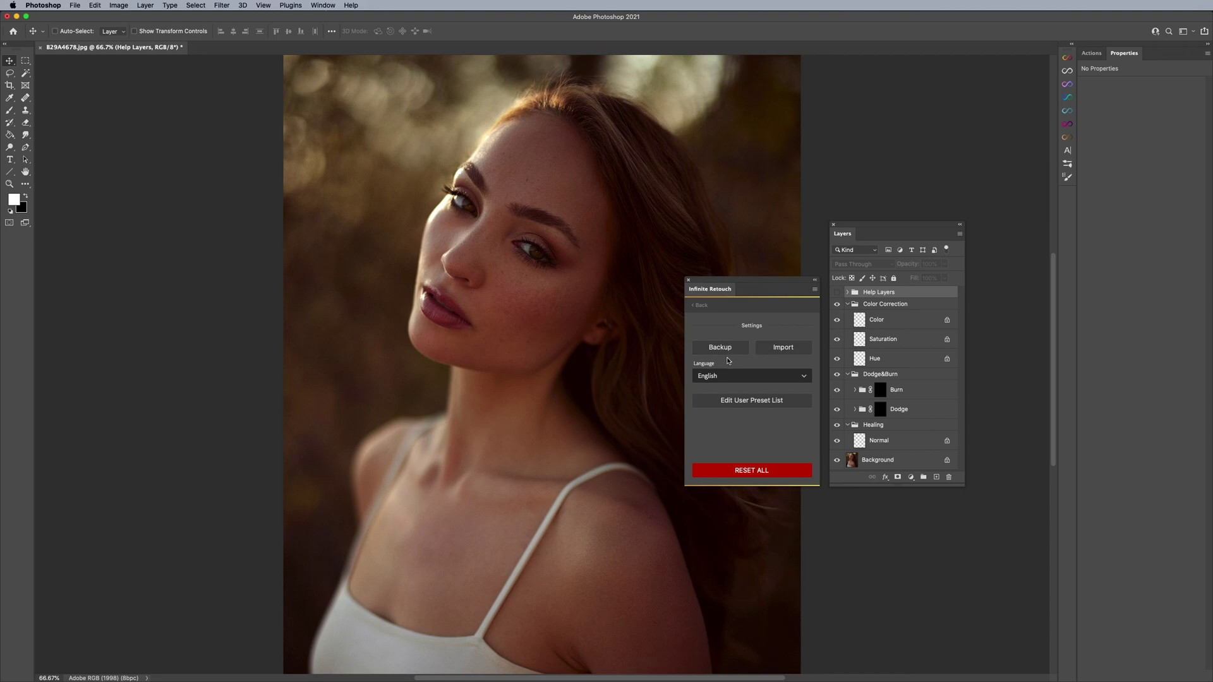
click(734, 377)
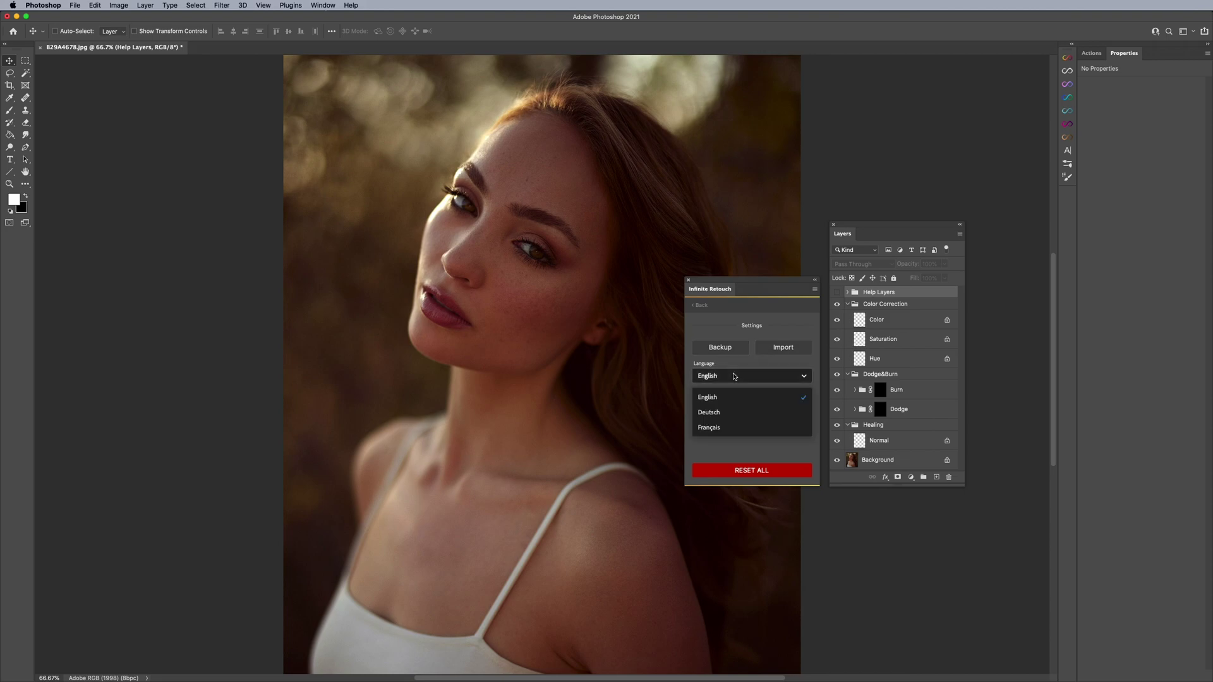
click(734, 374)
click(734, 373)
click(739, 328)
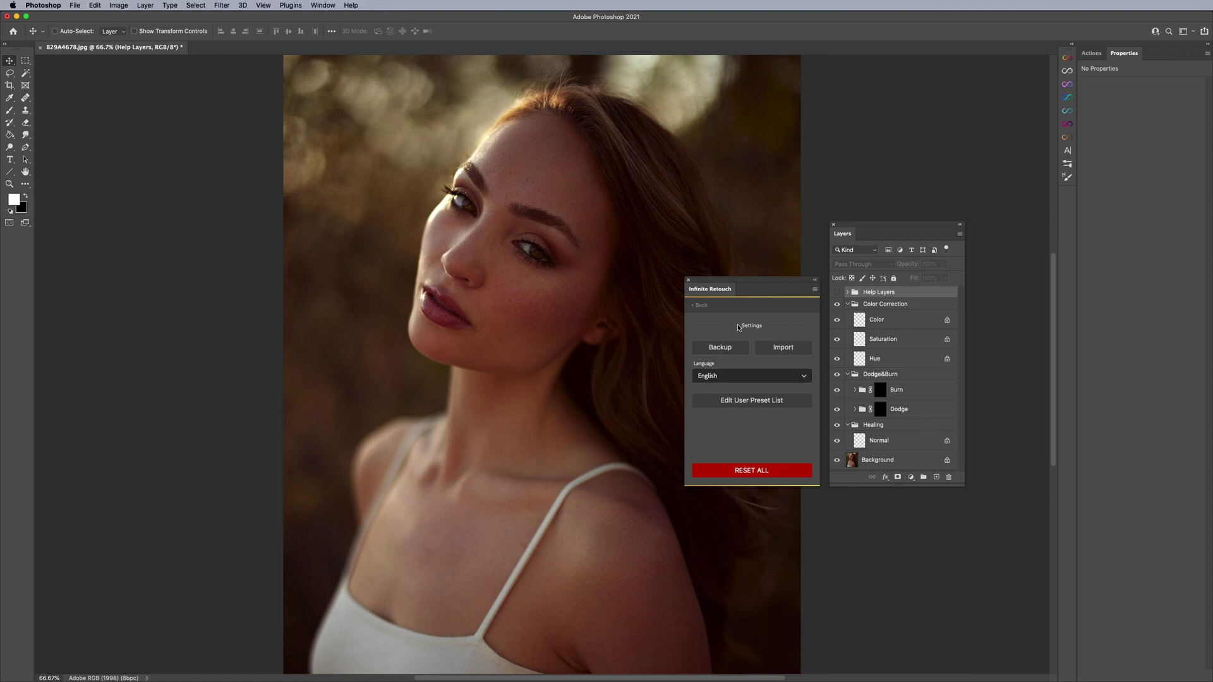